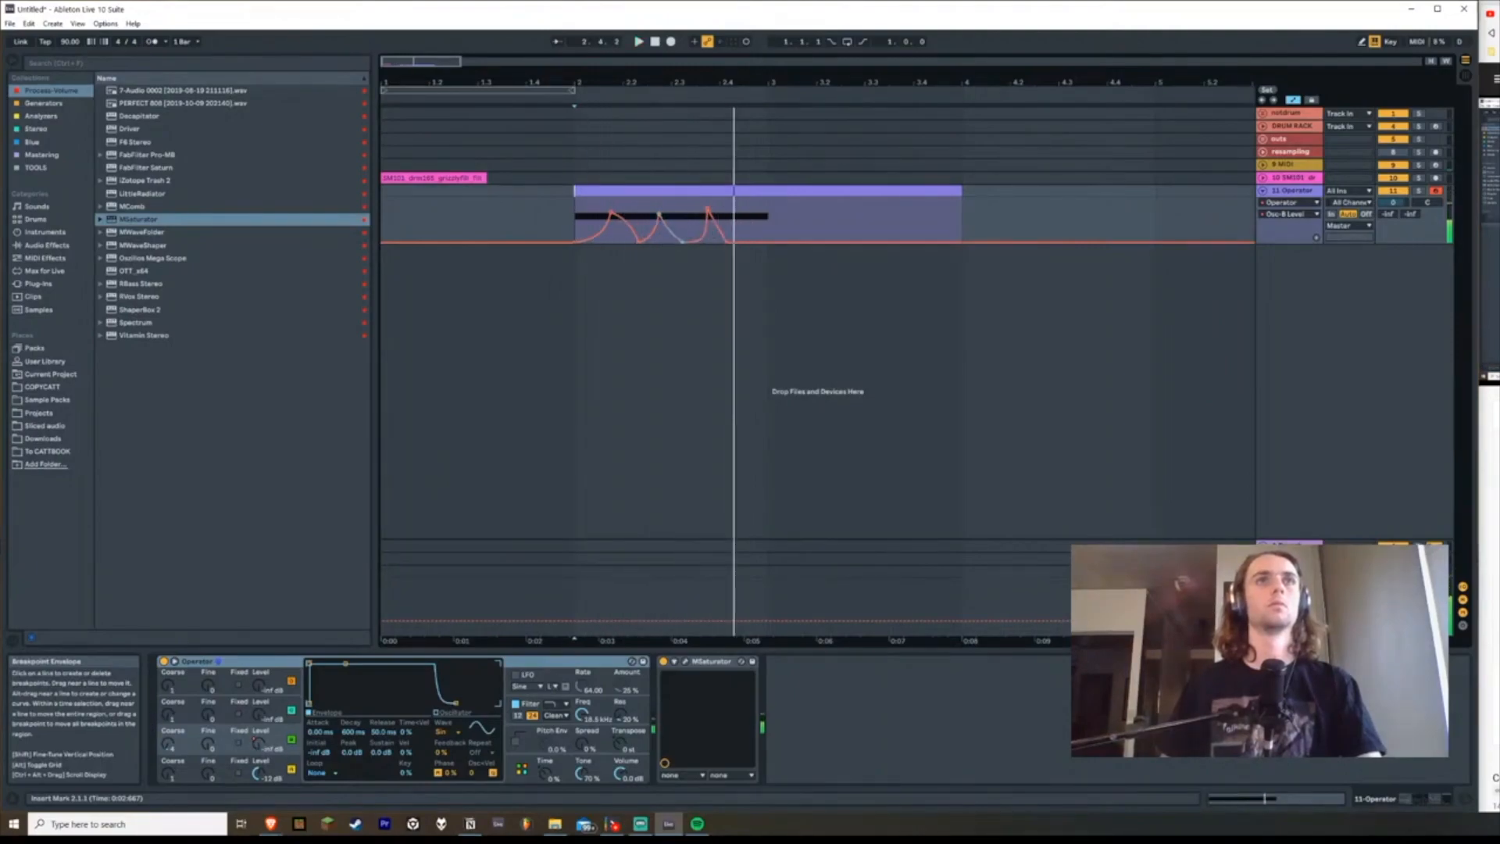
Step: Lower and delay the last peak of the Osc-B Level automation, tapering it out at bar 3
left_click_drag(709, 209, 769, 243)
key("space")
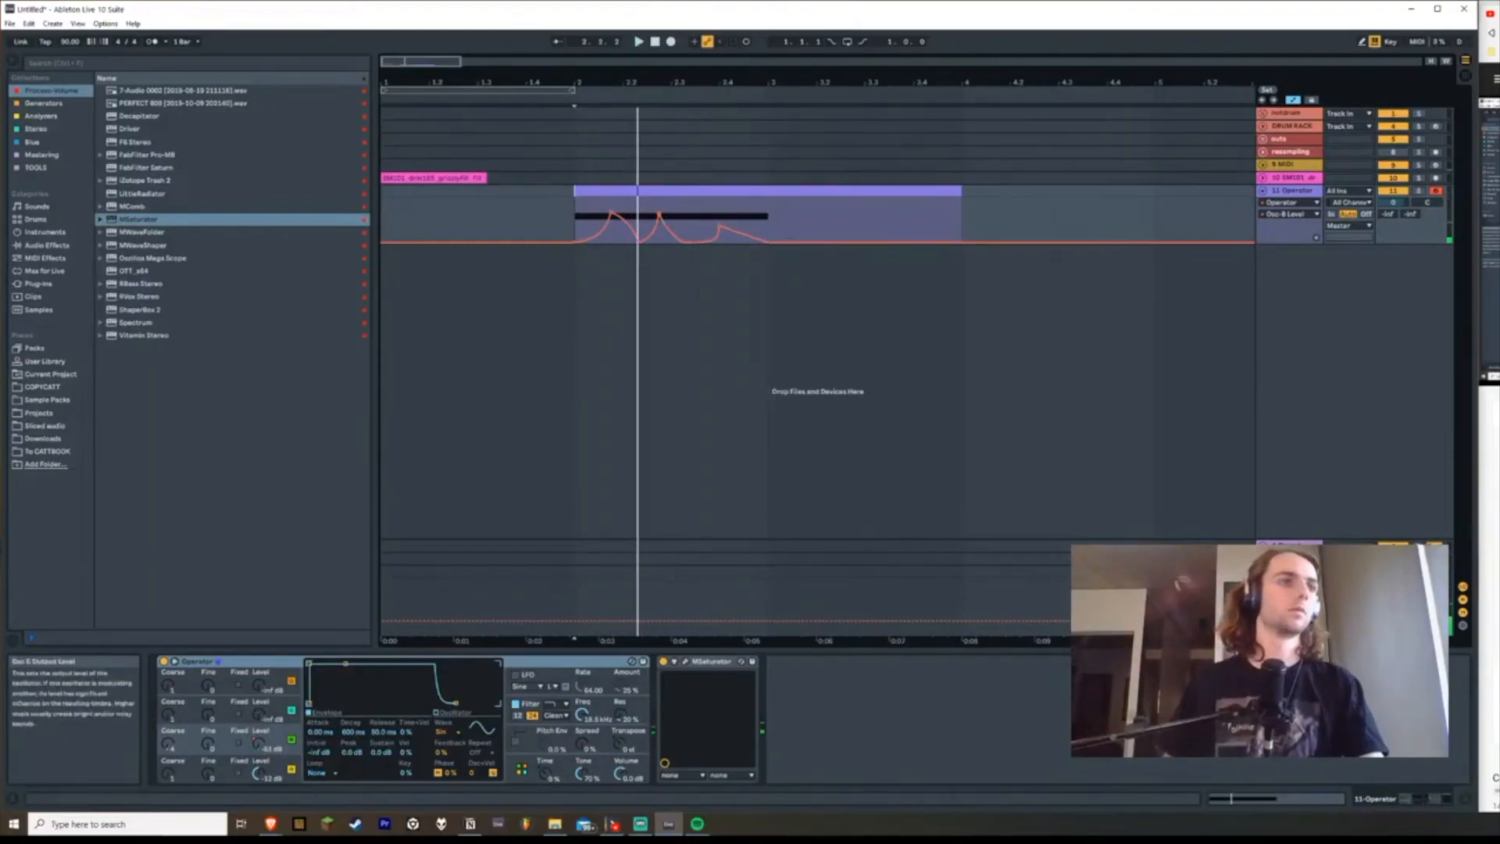
Step: Set oscillator C's coarse frequency to 5 and raise its level to -18 dB
left_click(263, 728)
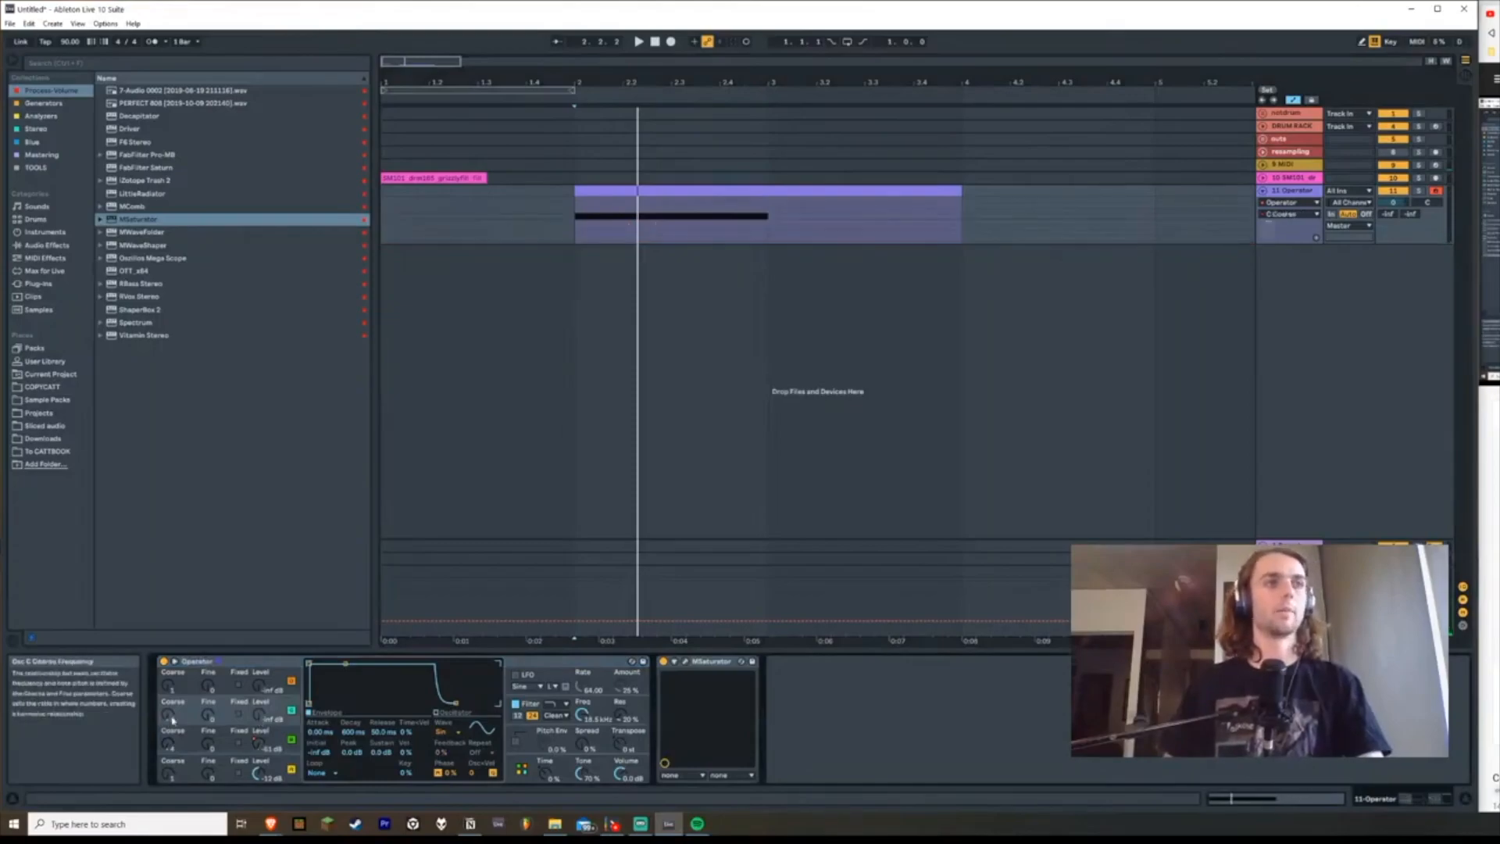
key("space")
left_click_drag(263, 734, 271, 724)
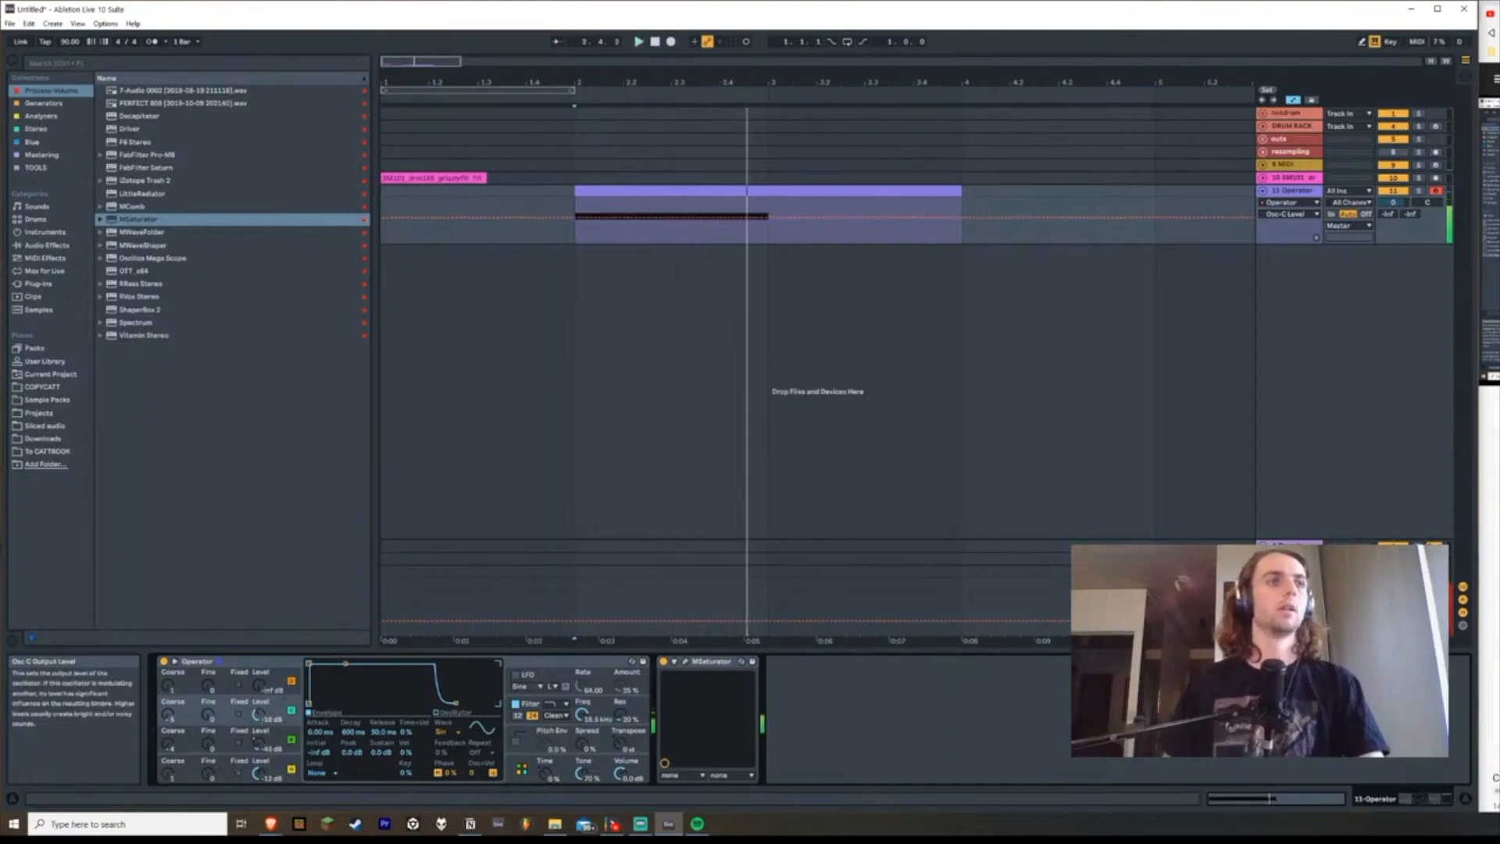
Step: Give the Osc-B Level automation its own lane and show the Osc-C Level envelope in the main lane
left_click(1289, 213)
left_click(1292, 244)
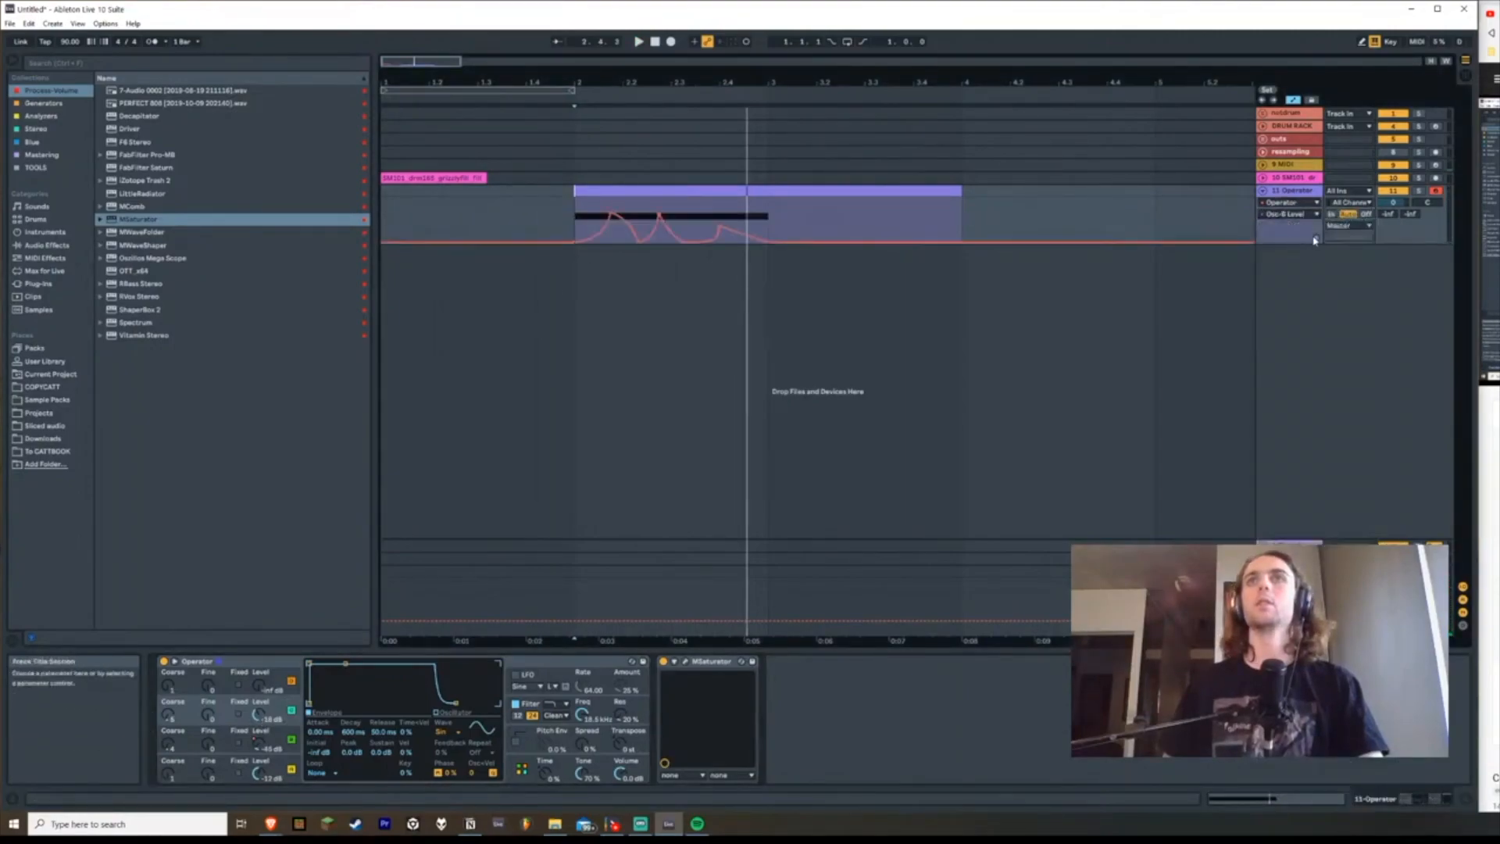
left_click(244, 720)
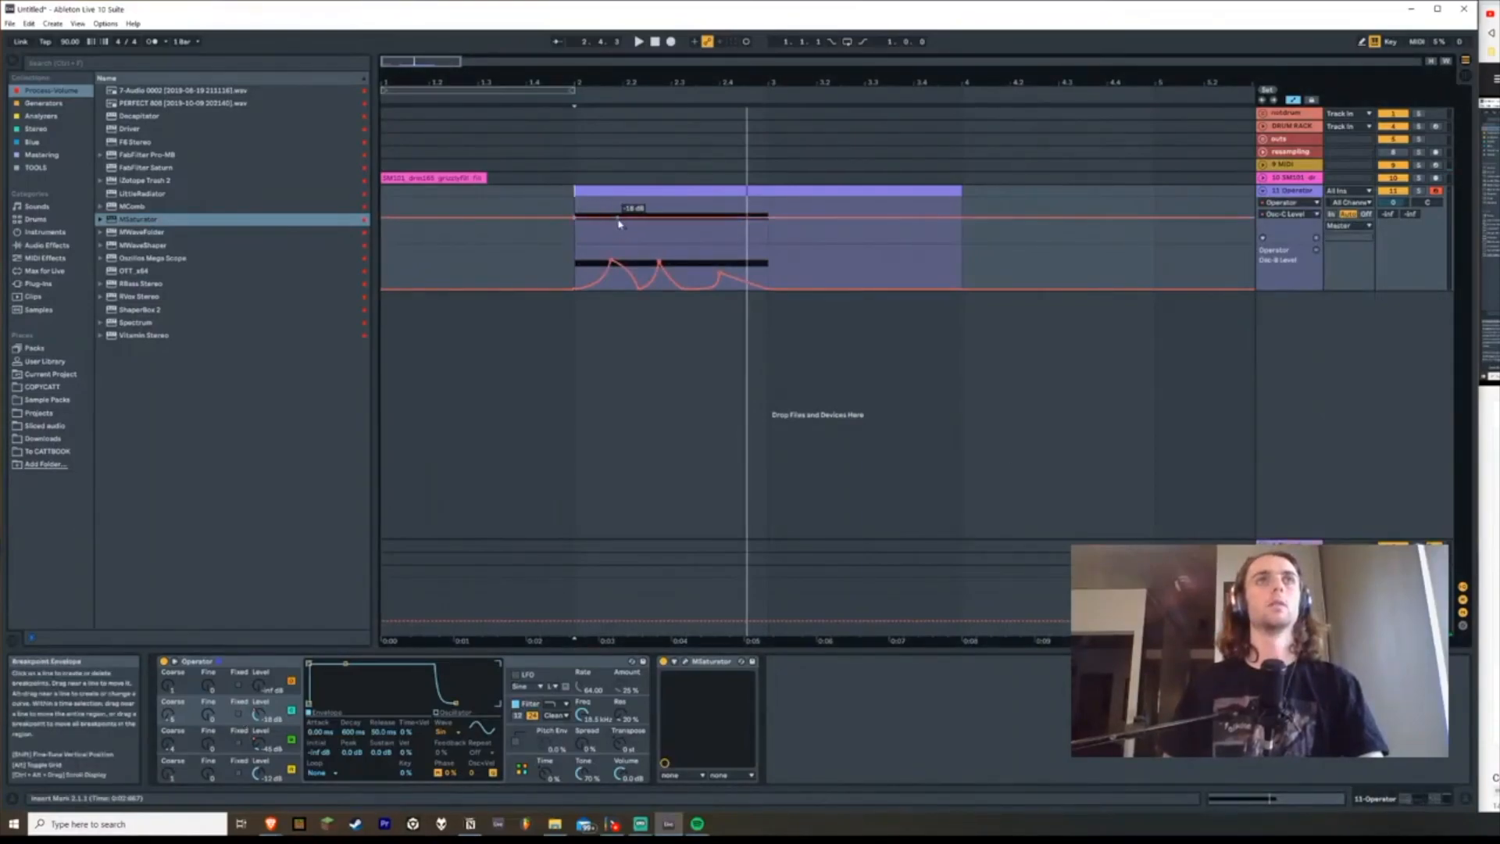
Step: Draw a zigzag Osc-C Level envelope with three dips under the peaks of the Osc-B curve and audition it
left_click_drag(585, 221, 732, 220)
key("space")
key("space")
key("space")
key("space")
key("space")
key("space")
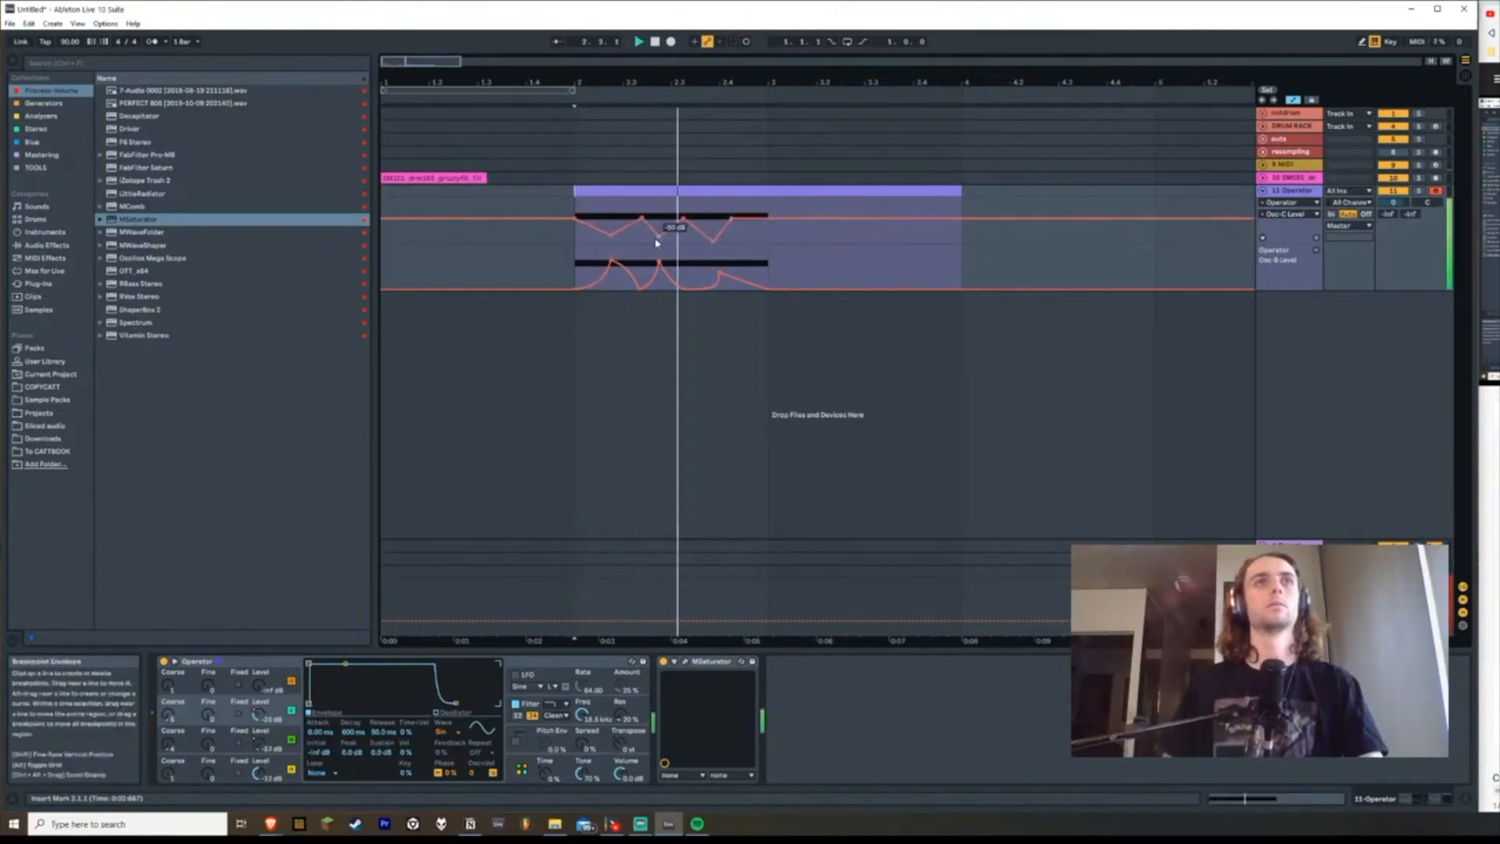
Step: Set oscillator C's coarse frequency to 7 and move its level automation into a separate lane
left_click(172, 715)
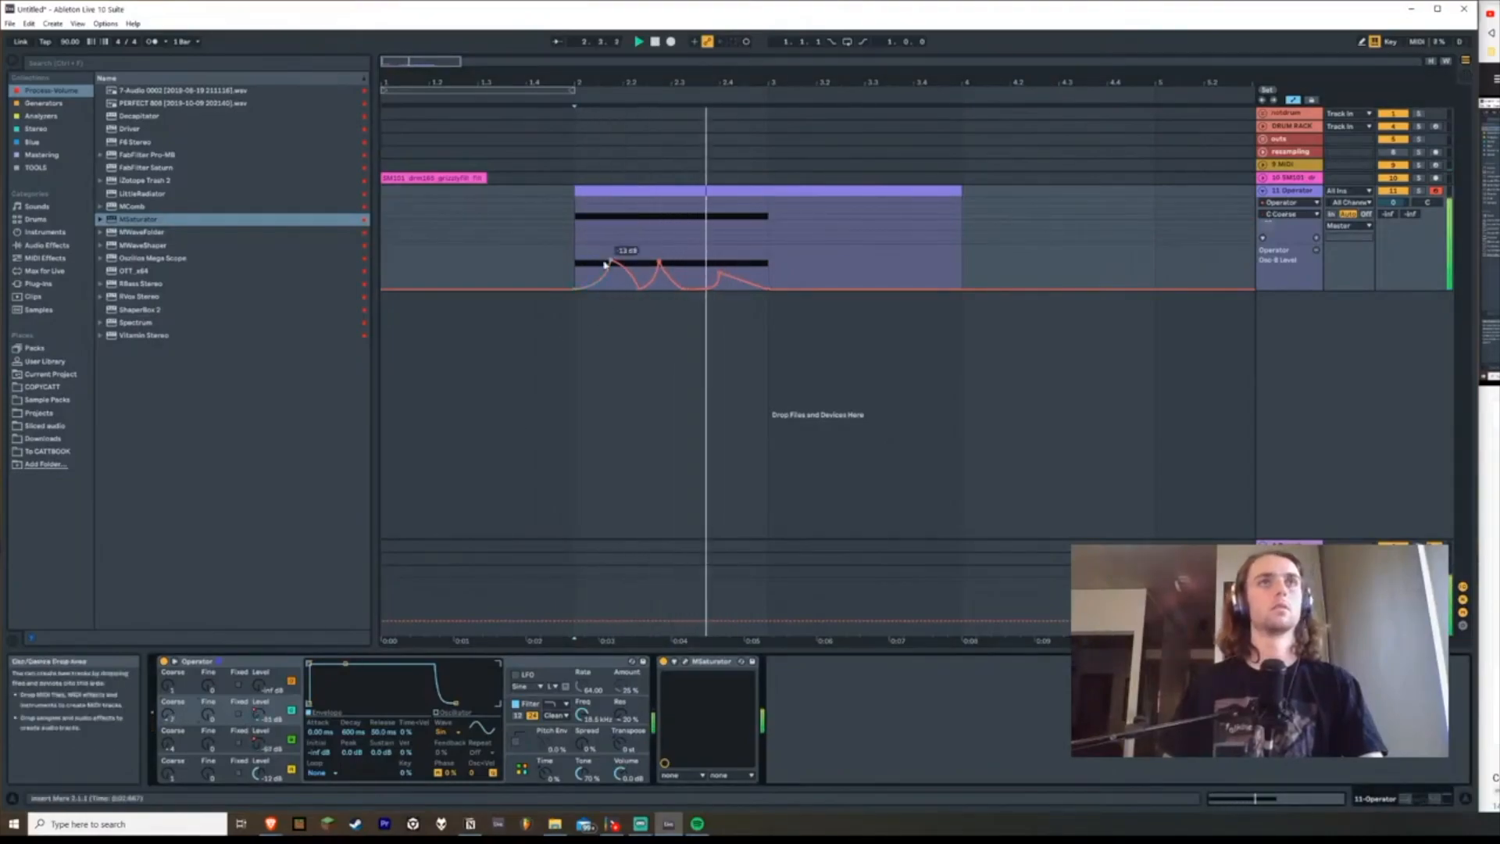
left_click(276, 717)
key("space")
left_click(1316, 238)
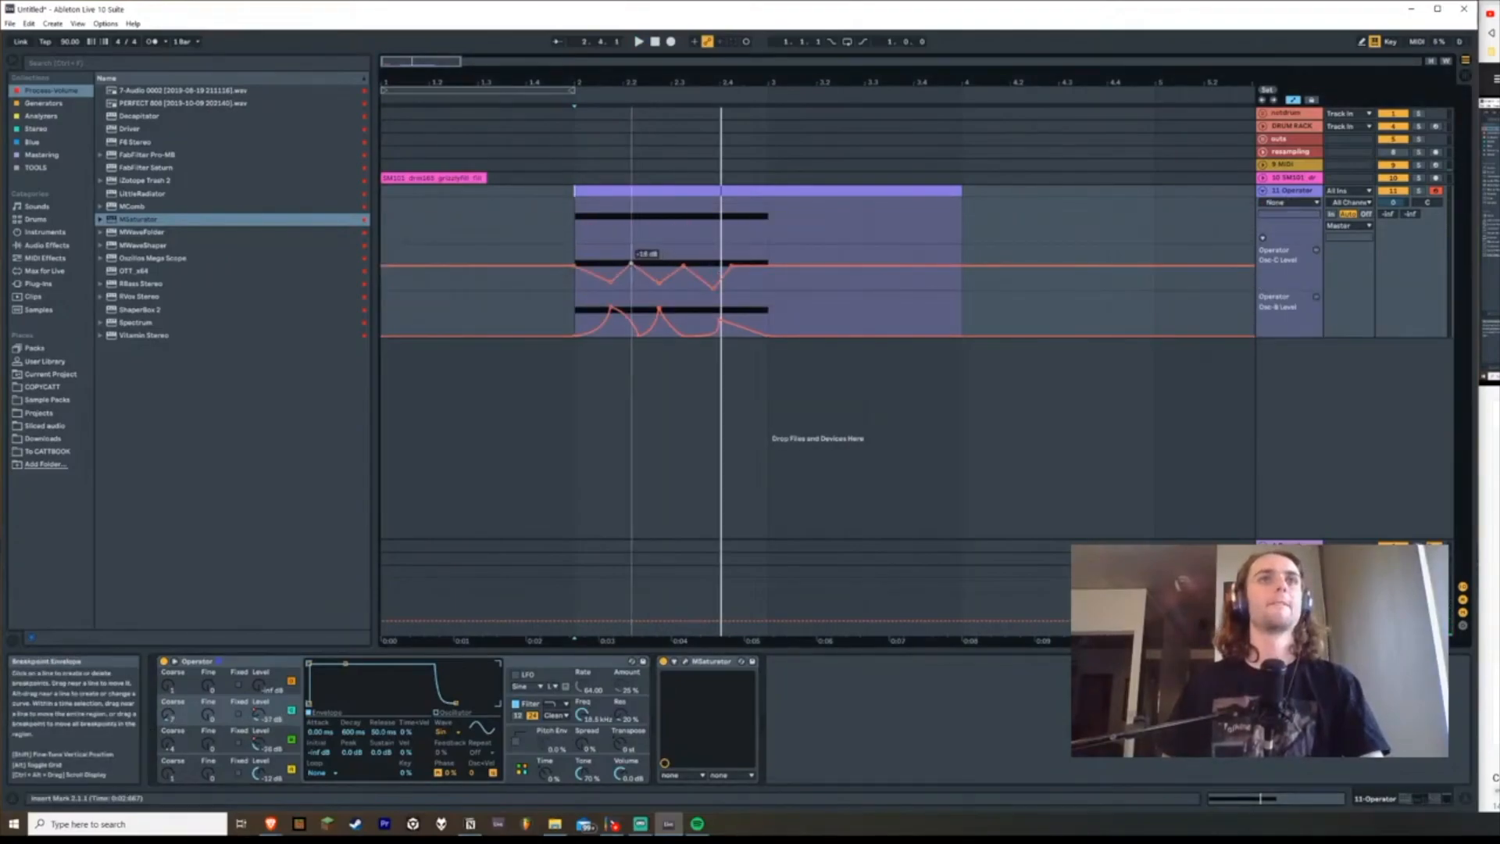
Step: Reshape the Osc-C Level envelope with shifted dips and curved segments, ending at a lower level near bar 3, and audition it
left_click(604, 281)
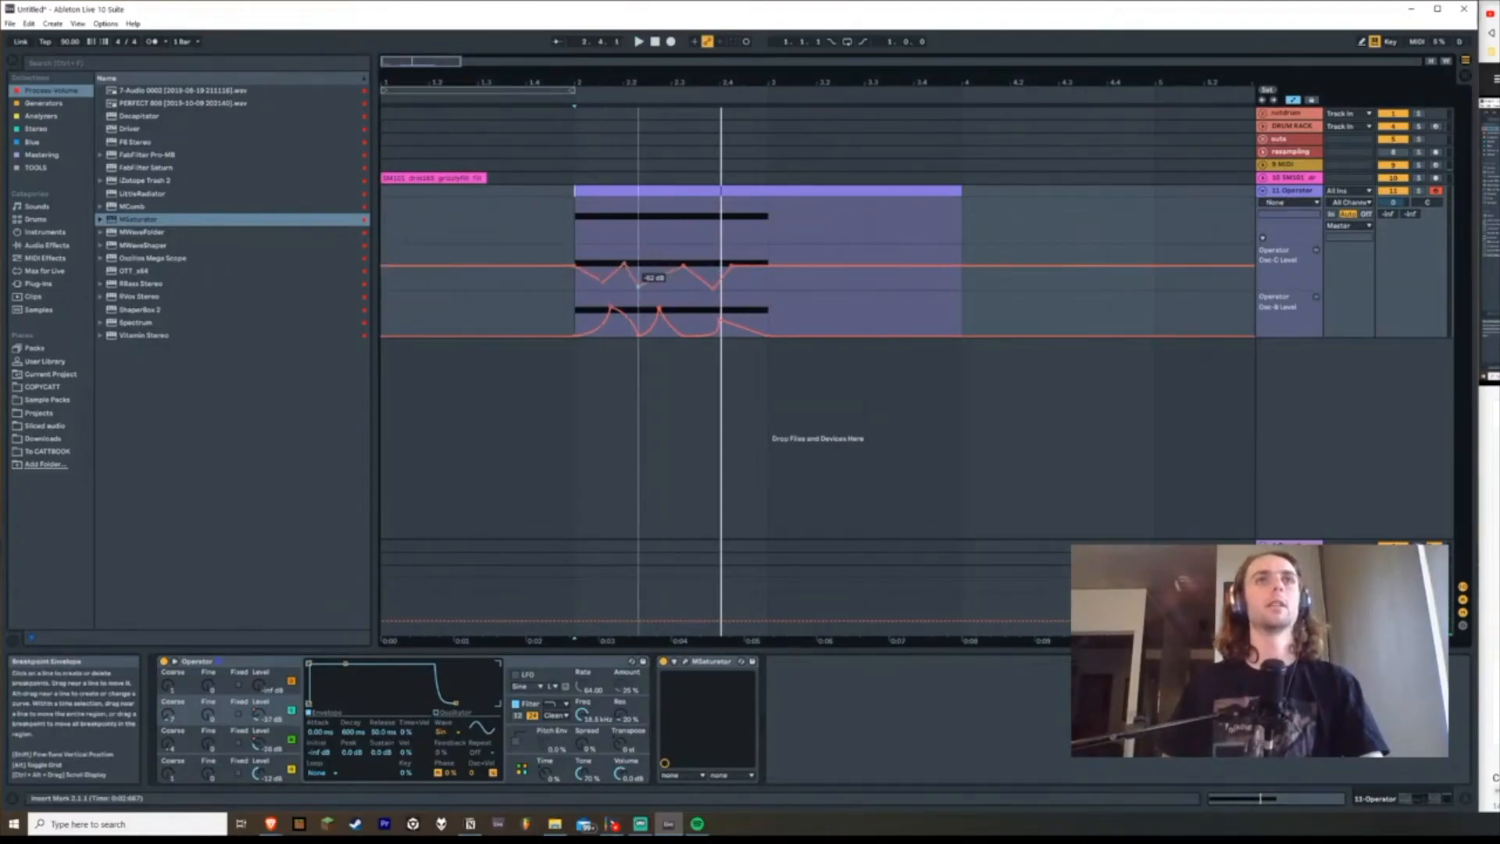
left_click(562, 313)
key("space")
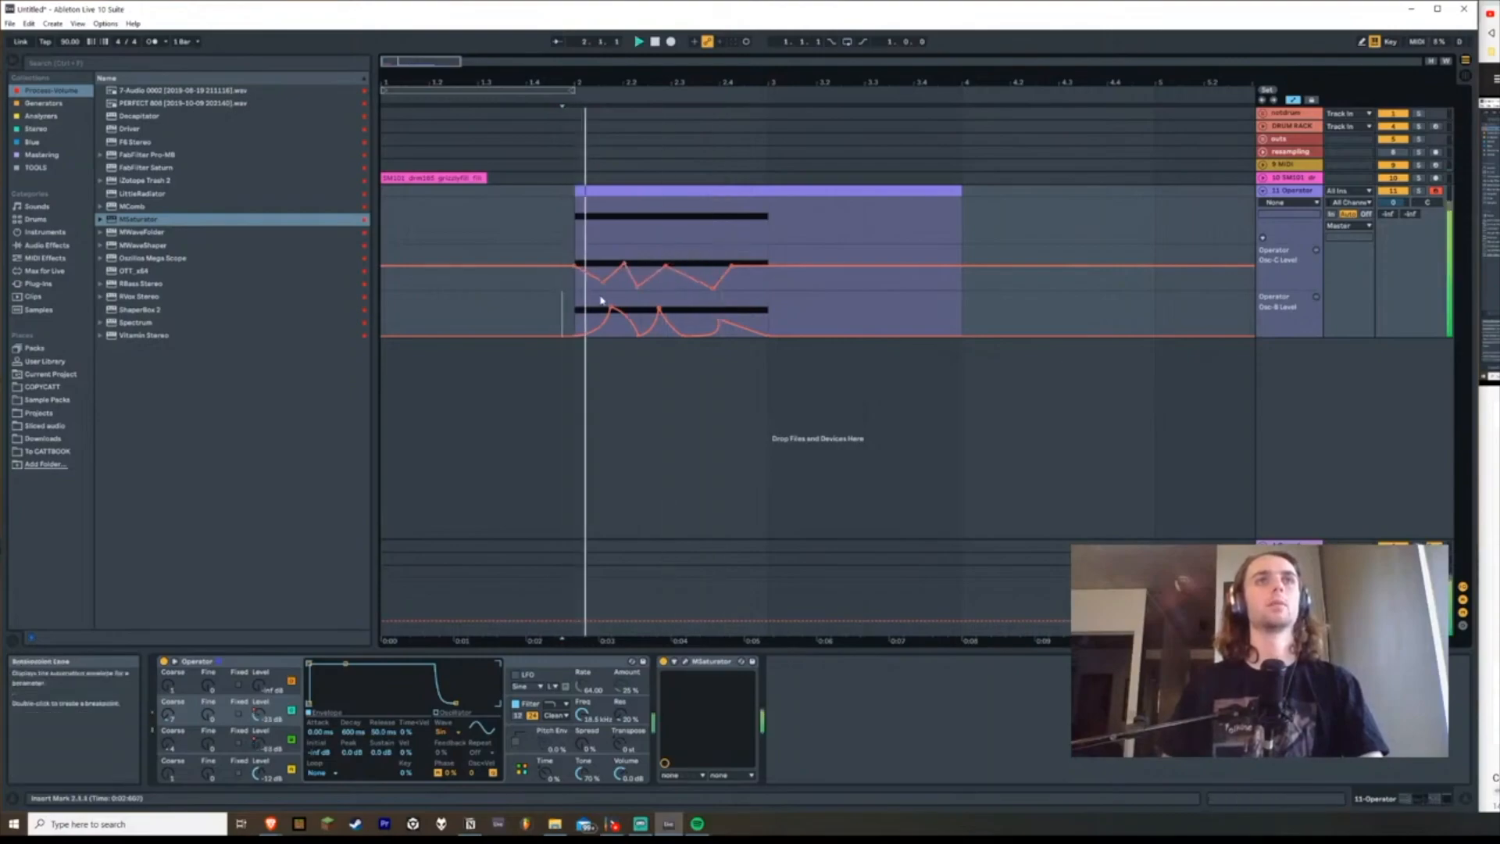
left_click_drag(666, 266, 676, 276)
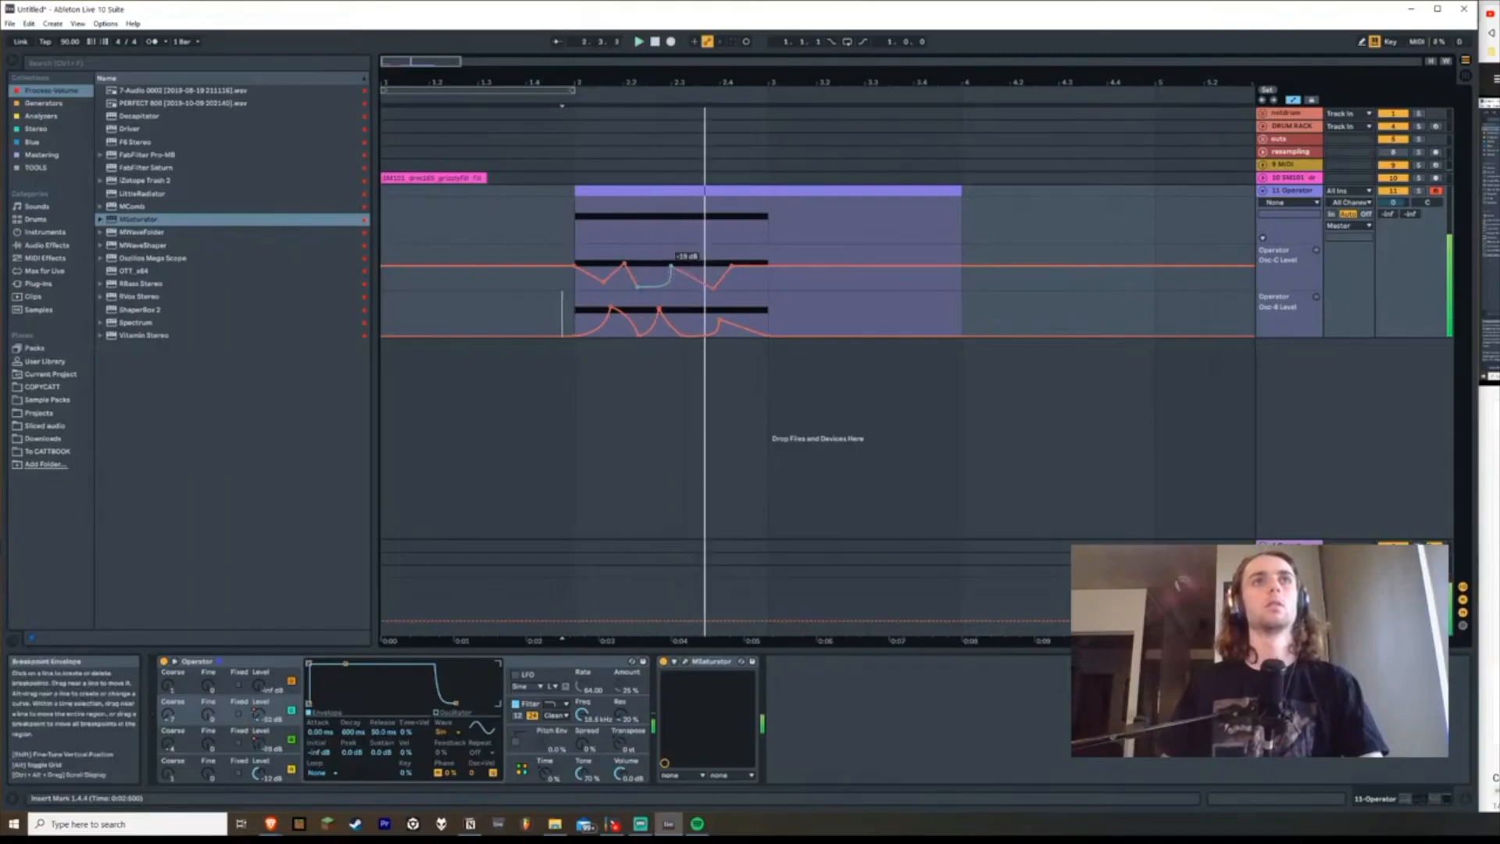
left_click_drag(673, 267, 702, 283)
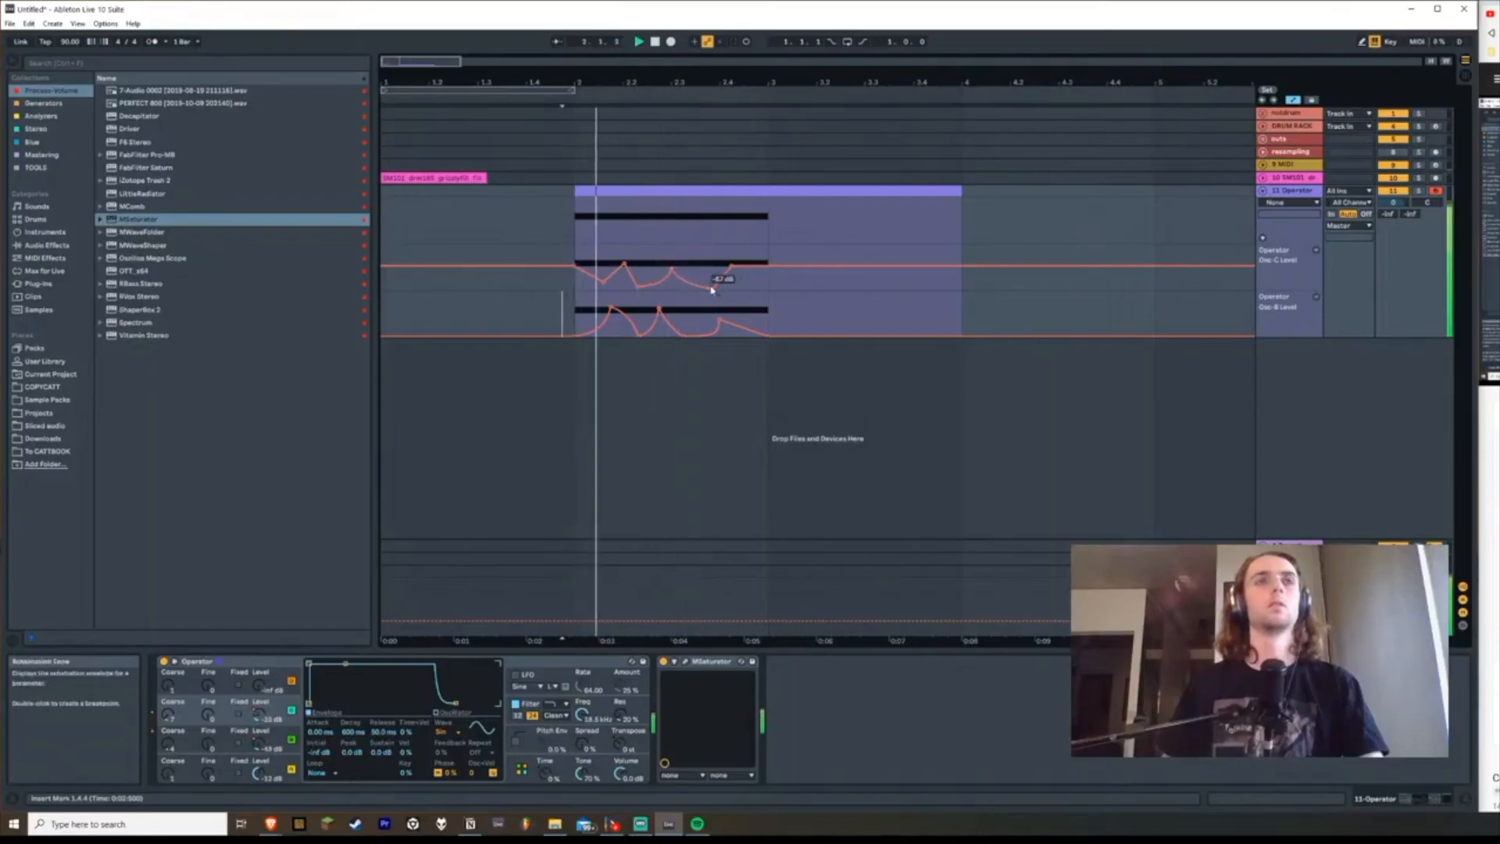
mouse_move(713, 289)
left_mouse_down()
mouse_move(699, 289)
mouse_move(736, 268)
mouse_move(707, 267)
left_mouse_up()
mouse_move(732, 266)
left_mouse_down()
mouse_move(732, 287)
mouse_move(757, 278)
left_mouse_up()
key("space")
key("space")
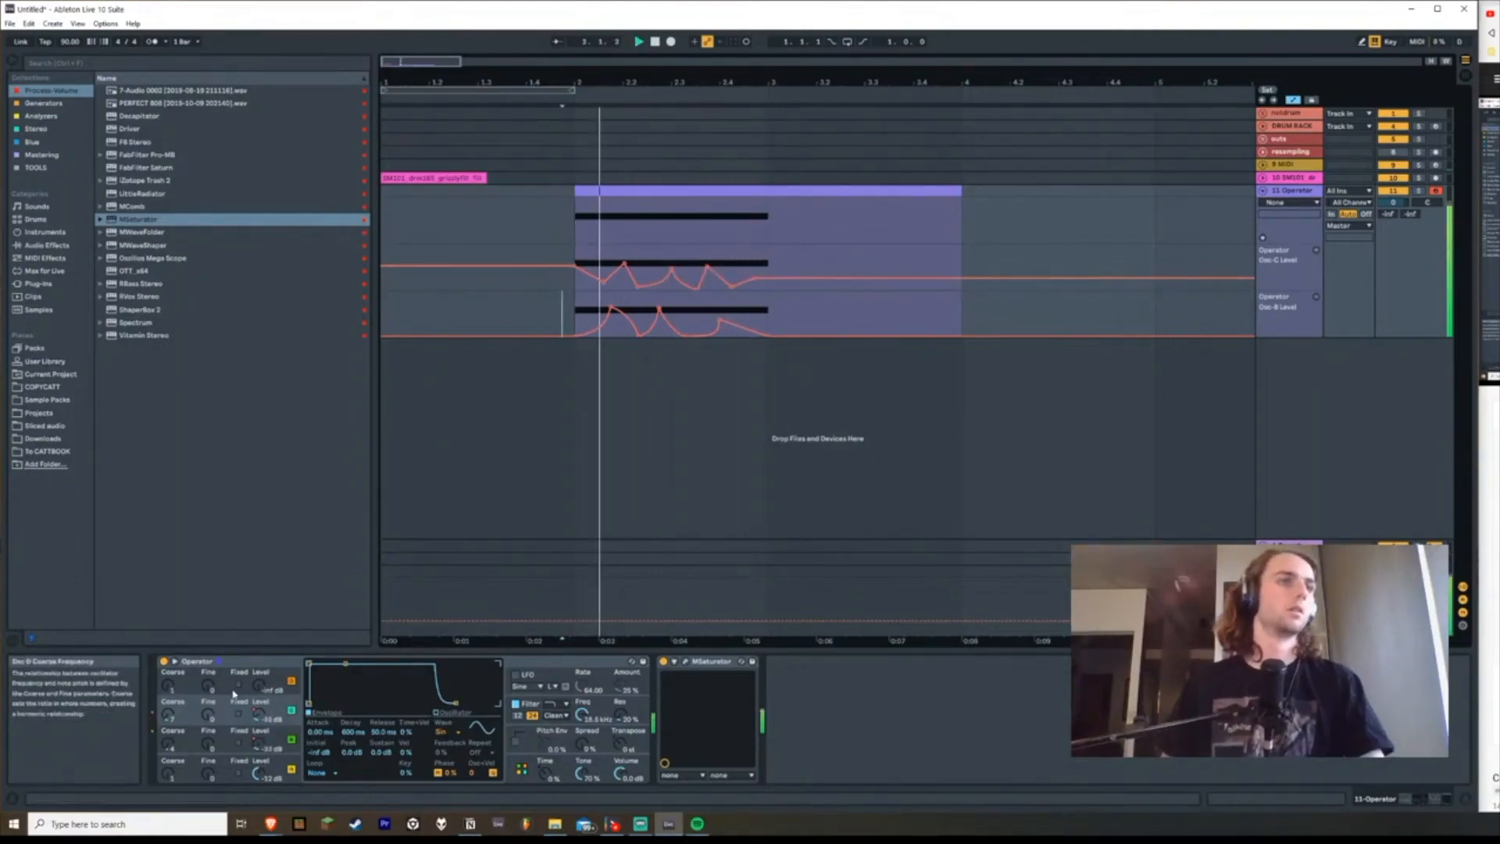
Step: Bring in oscillator D with a higher coarse frequency and a level of about -42 dB while auditioning the sound
left_click(258, 686)
left_click_drag(261, 685, 261, 679)
key("space")
key("space")
left_click_drag(169, 685, 168, 675)
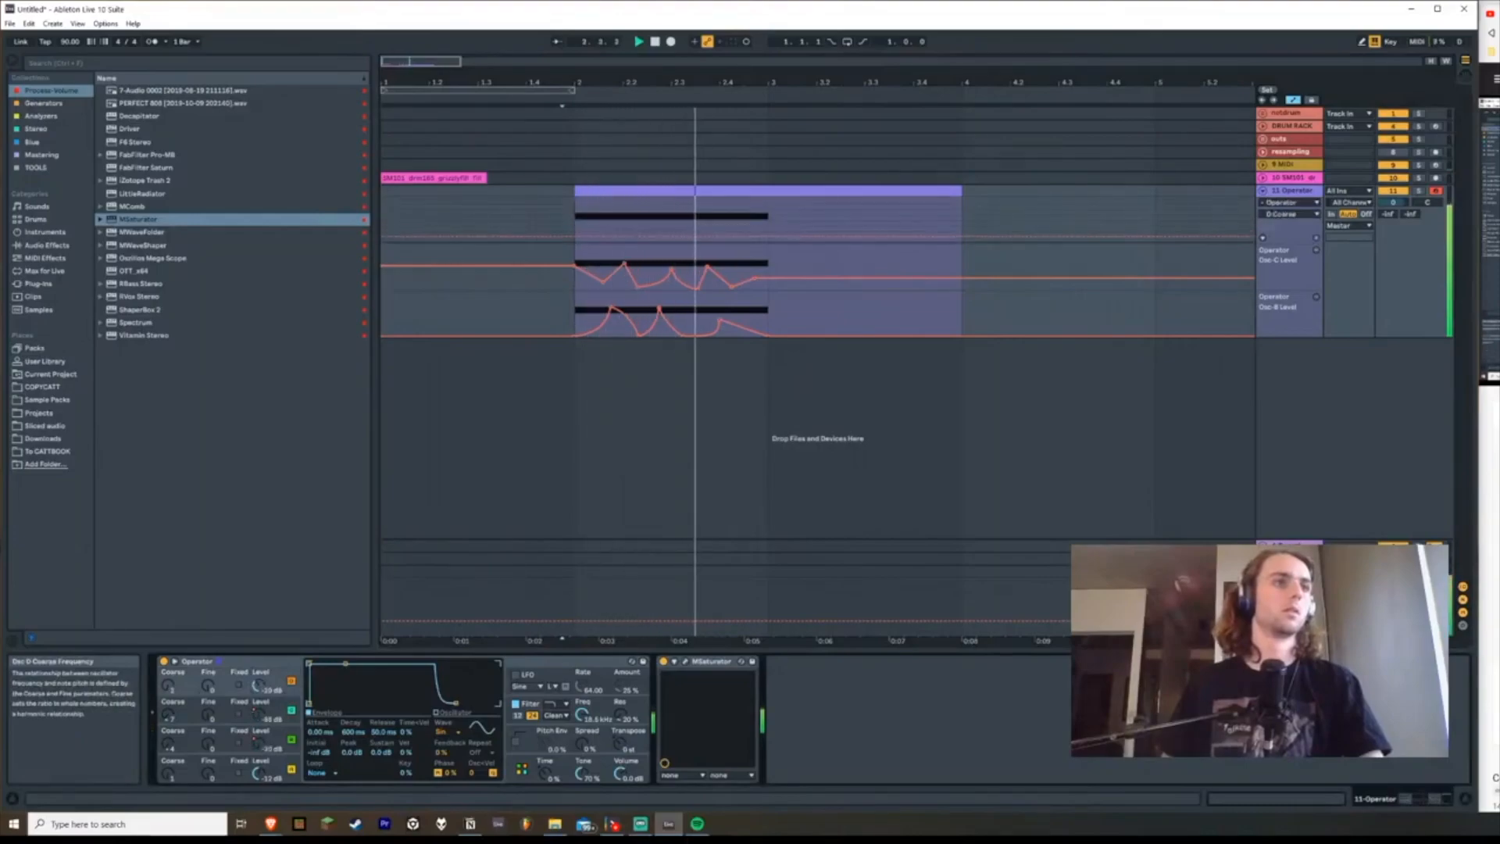
left_click_drag(259, 686, 259, 688)
left_click_drag(169, 685, 169, 671)
key("space")
key("space")
left_click_drag(259, 685, 259, 693)
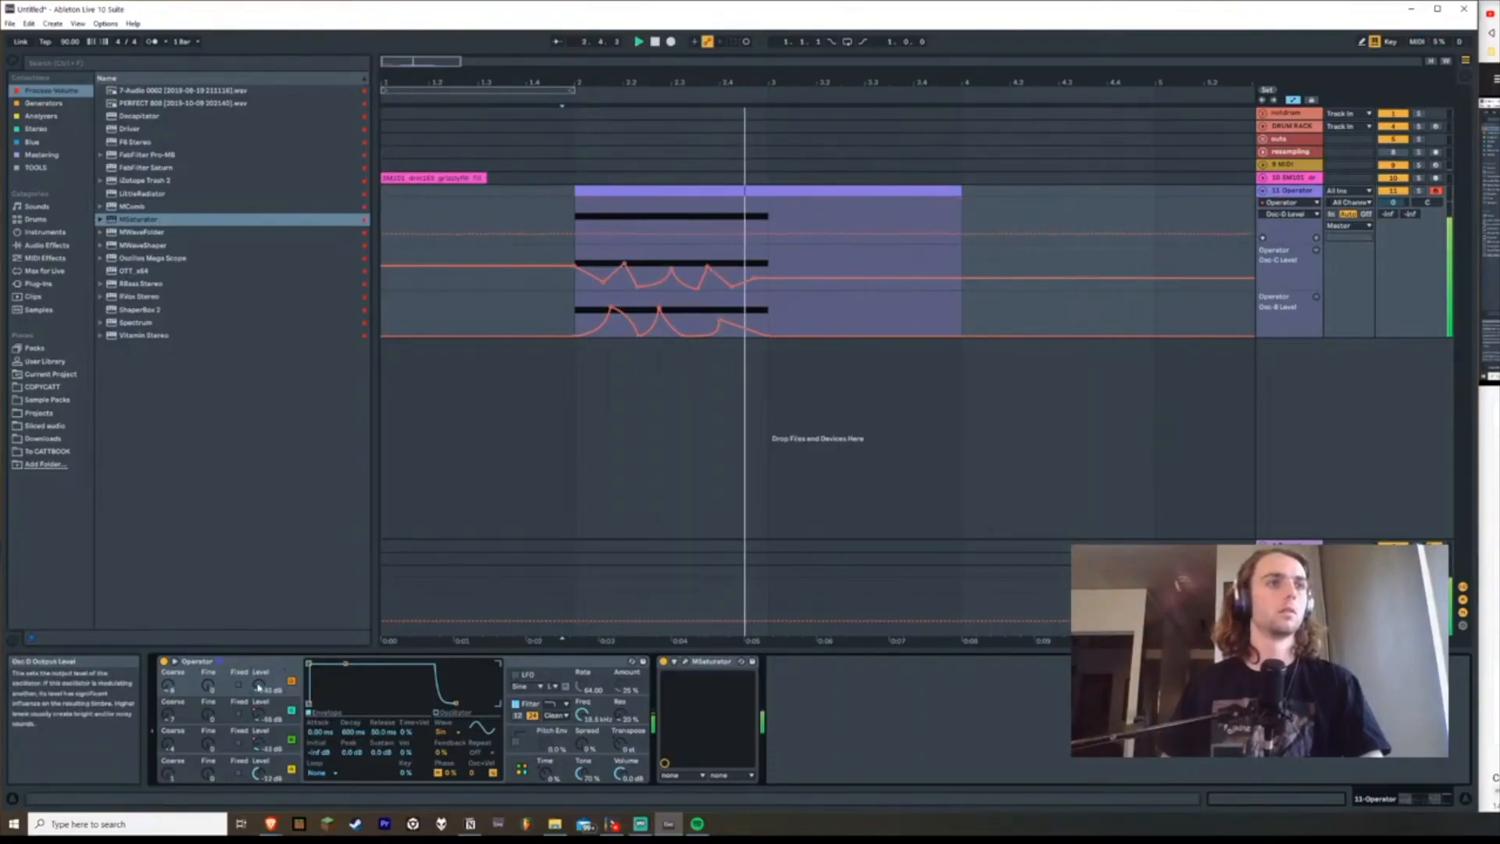
Step: Duplicate the MSaturator at the end of the Operator track's device chain
left_click(707, 670)
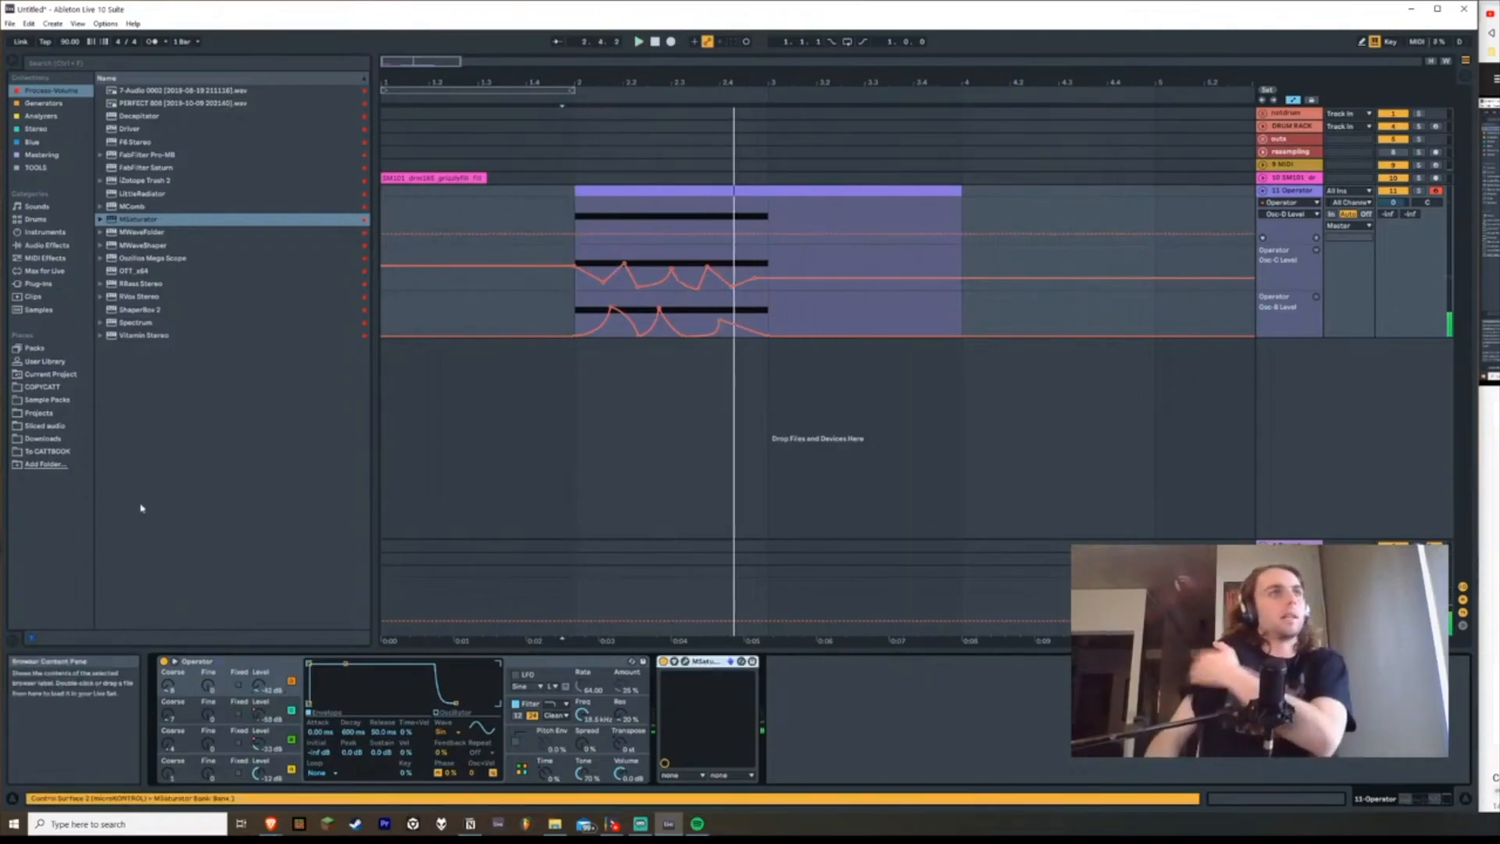
left_click(45, 232)
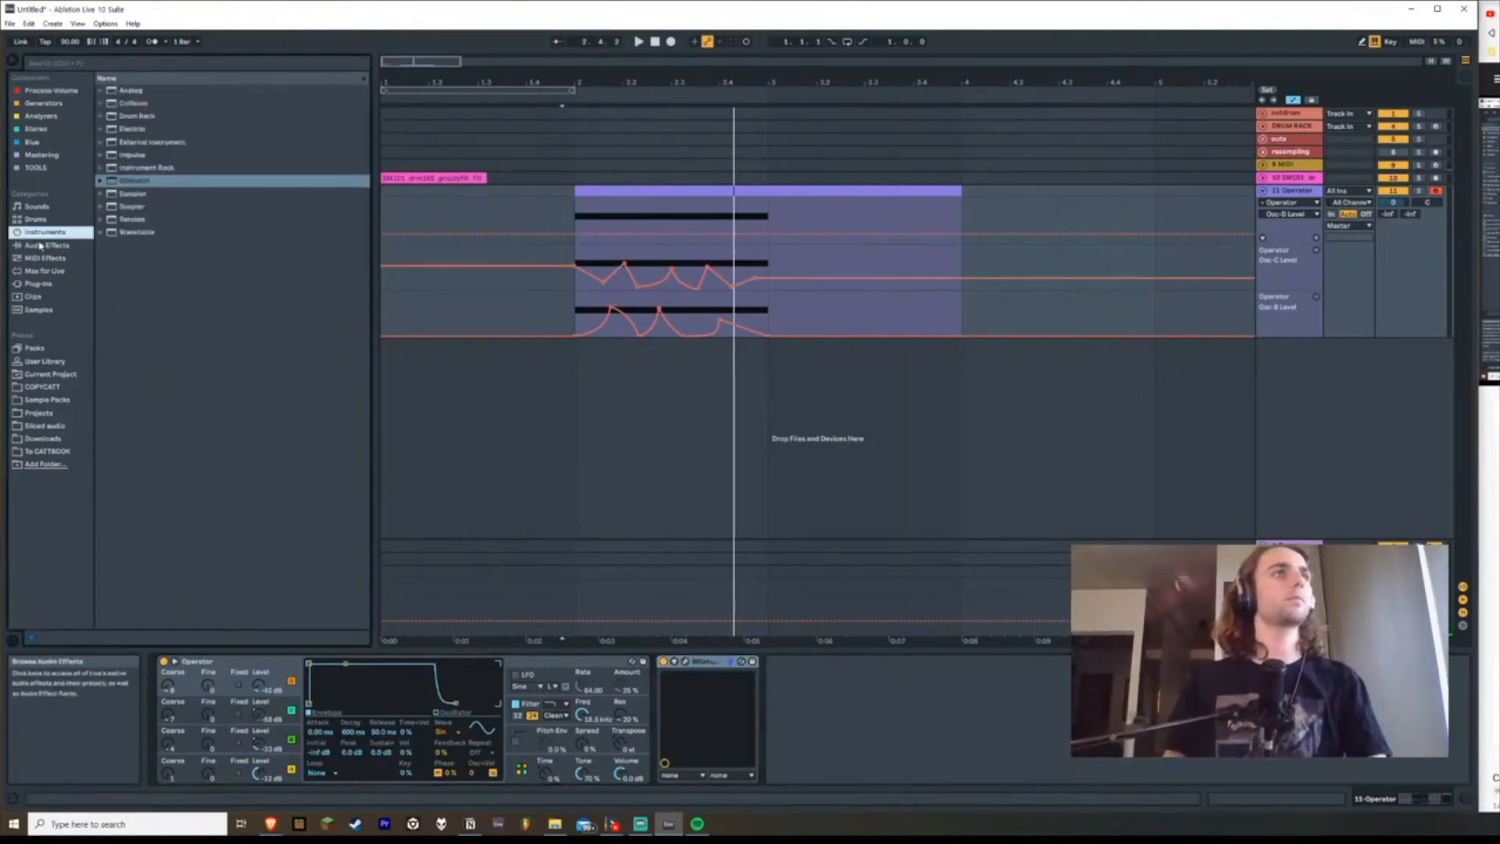
left_click(39, 245)
left_click(101, 428)
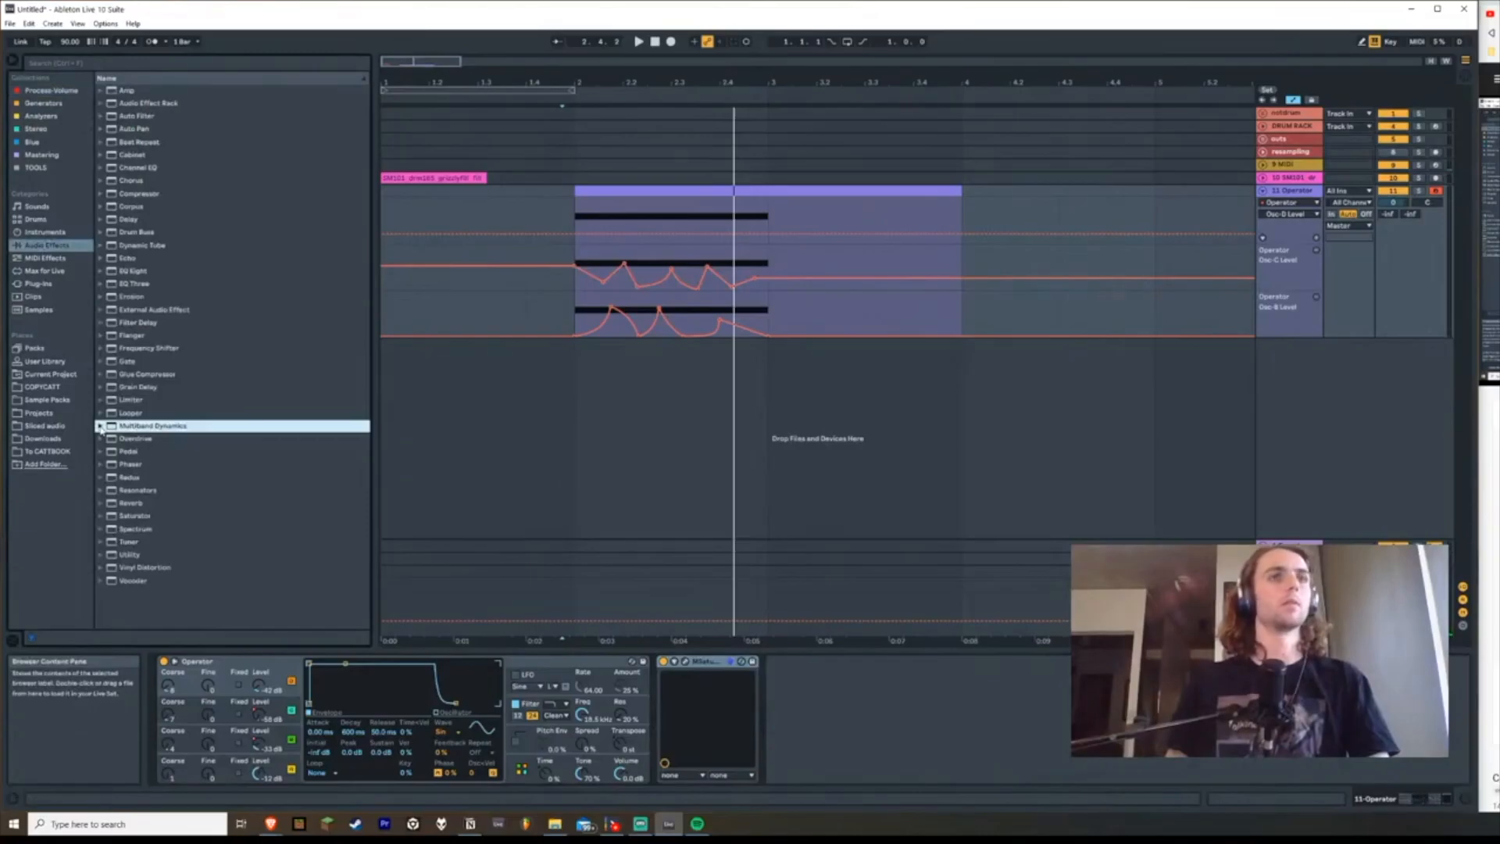
left_click(717, 662)
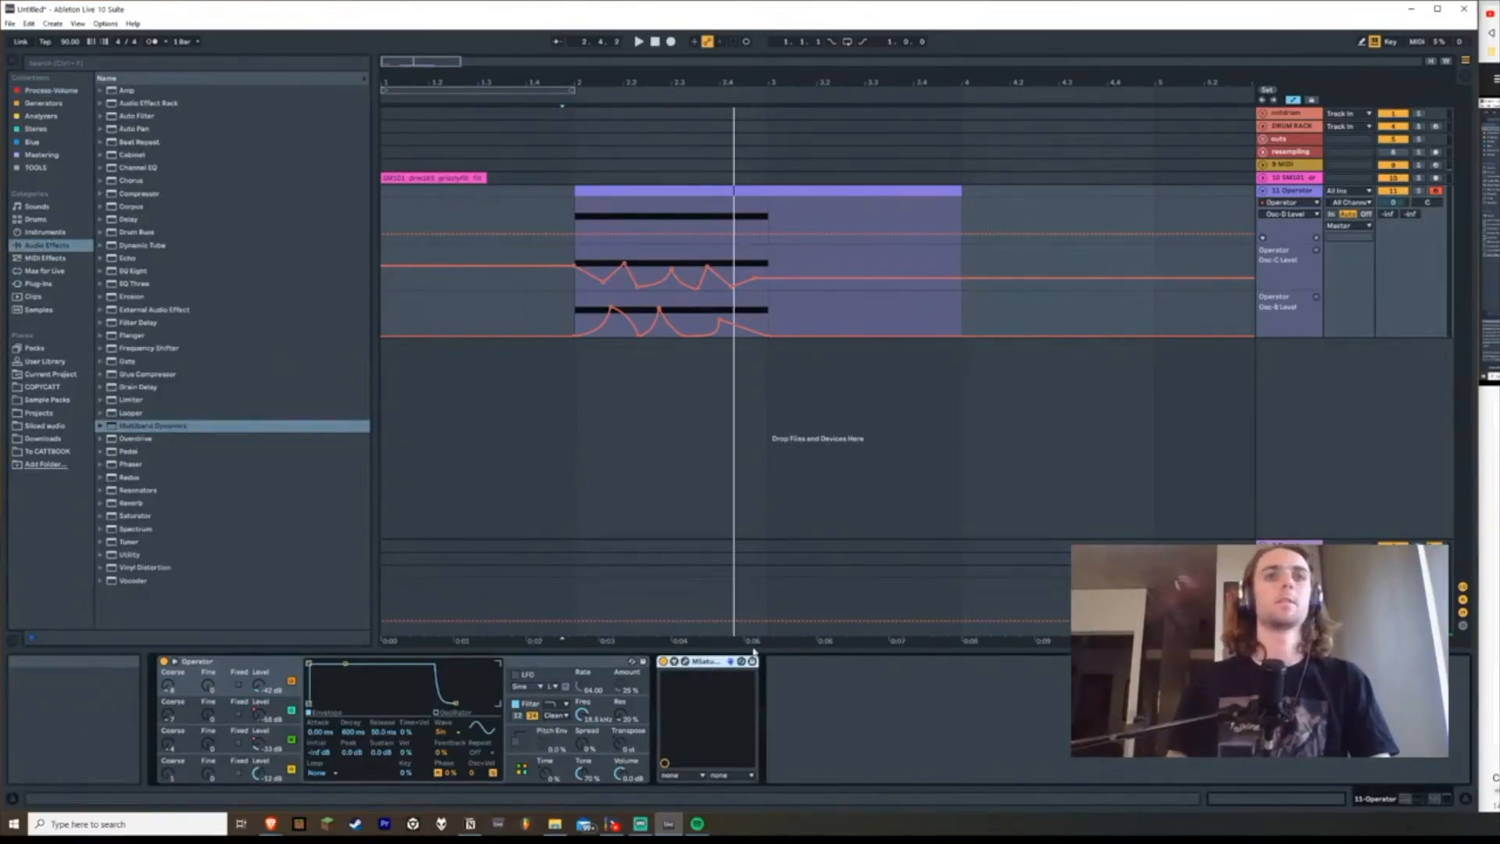
key("ctrl+d")
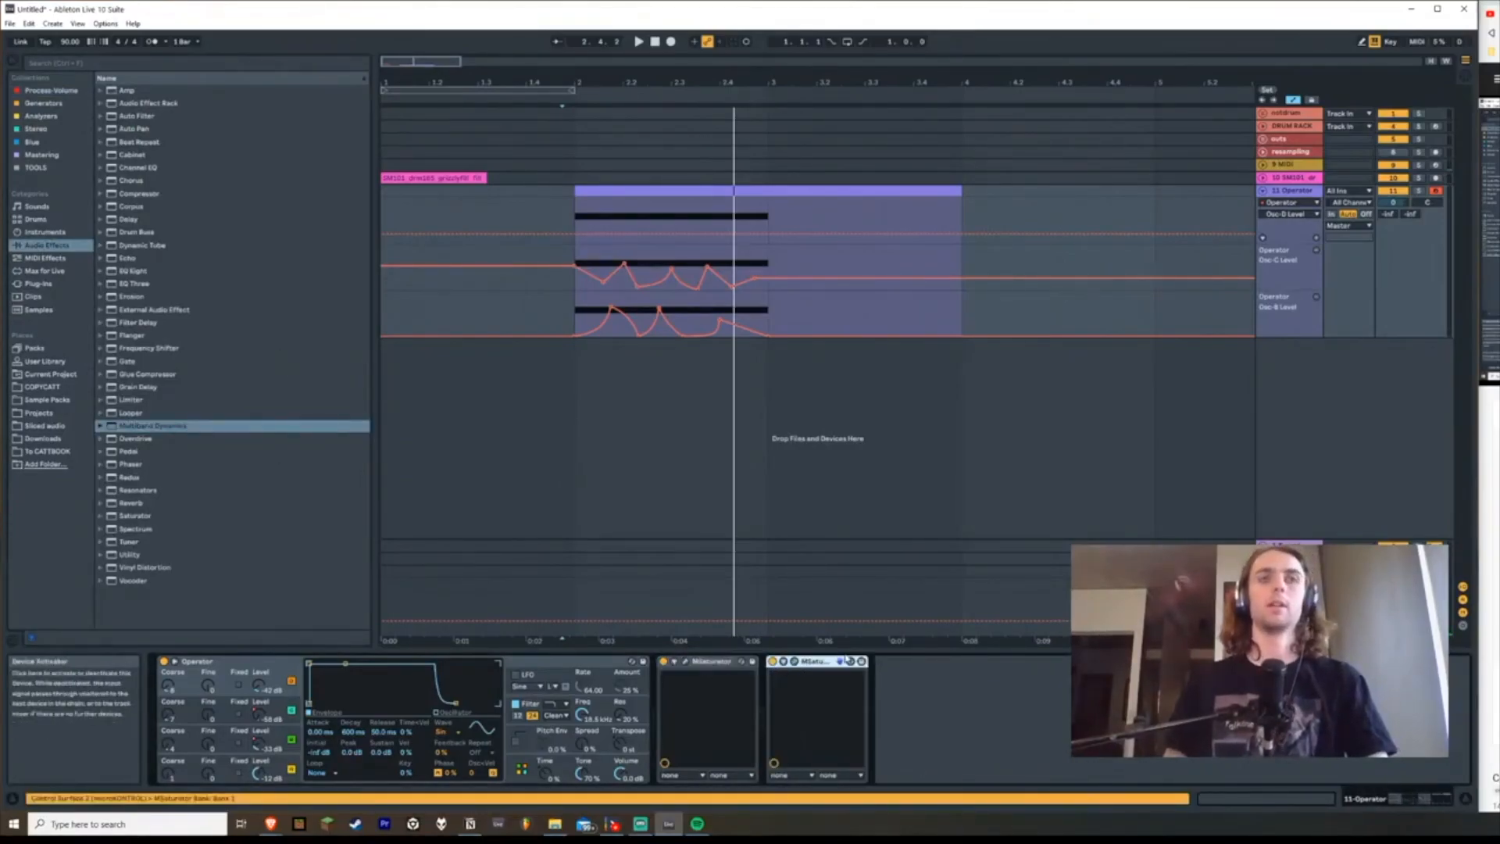
Step: Adjust the input gain of the second MSaturator during playback and close its plug-in window
left_click(795, 661)
key("space")
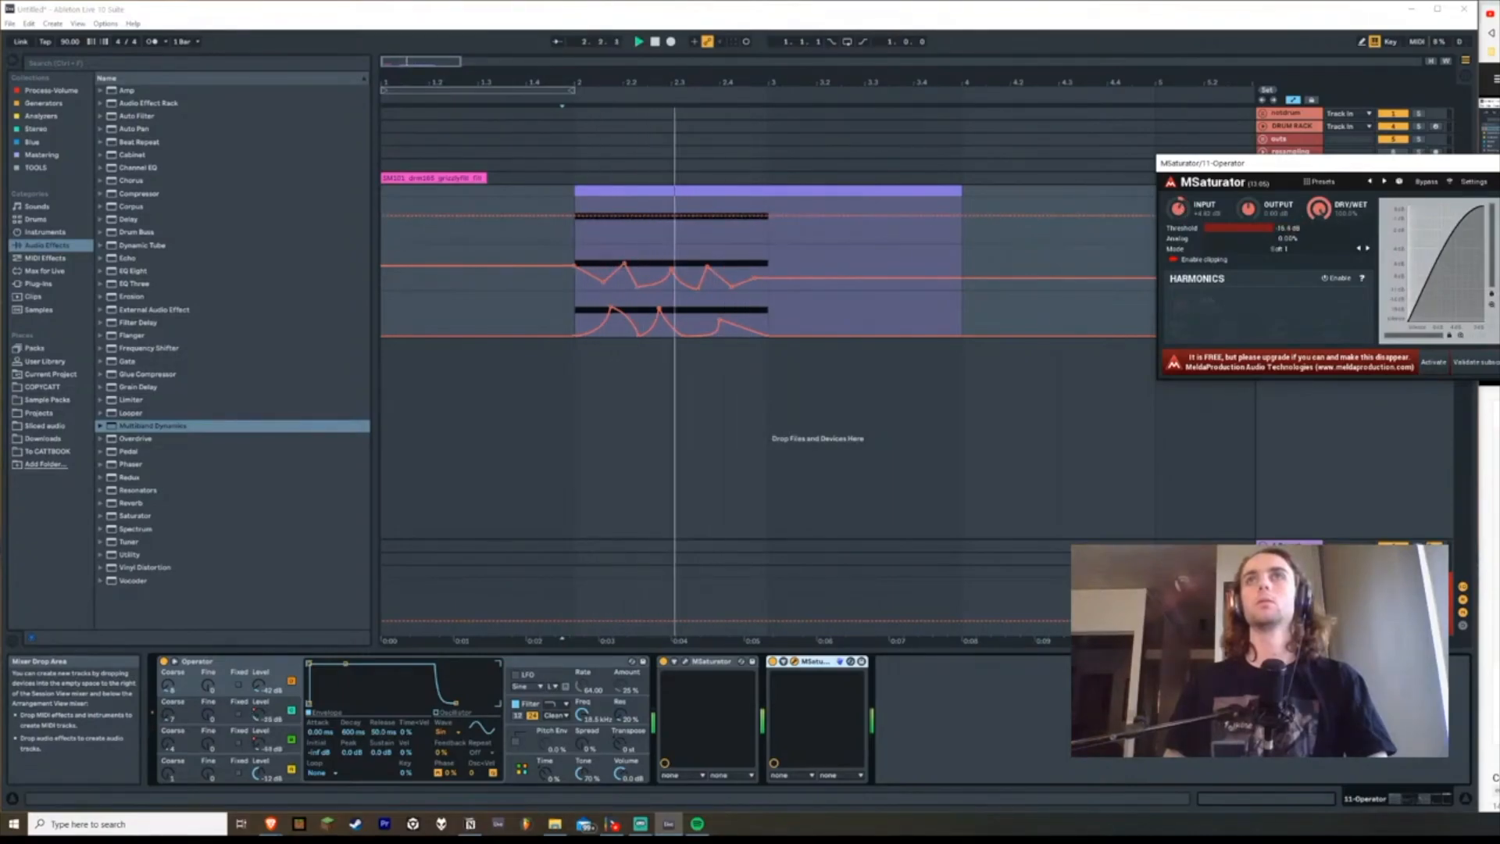
left_click(1498, 163)
left_click(917, 767)
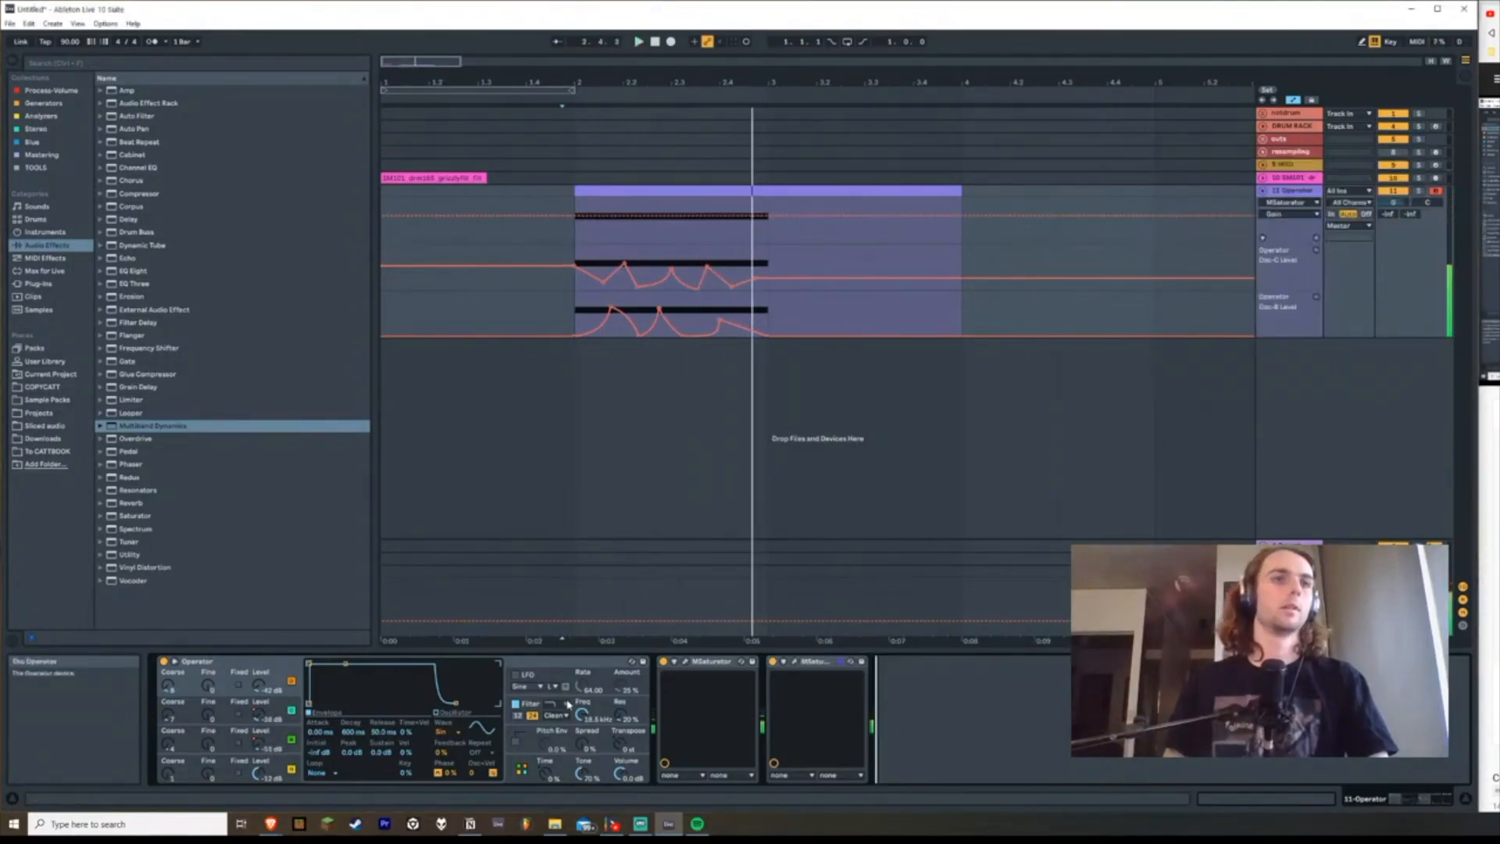
Step: Switch Operator's filter to high-pass and lower its frequency to 30 Hz
left_click(566, 704)
left_click(555, 727)
left_click_drag(582, 714, 582, 813)
key("space")
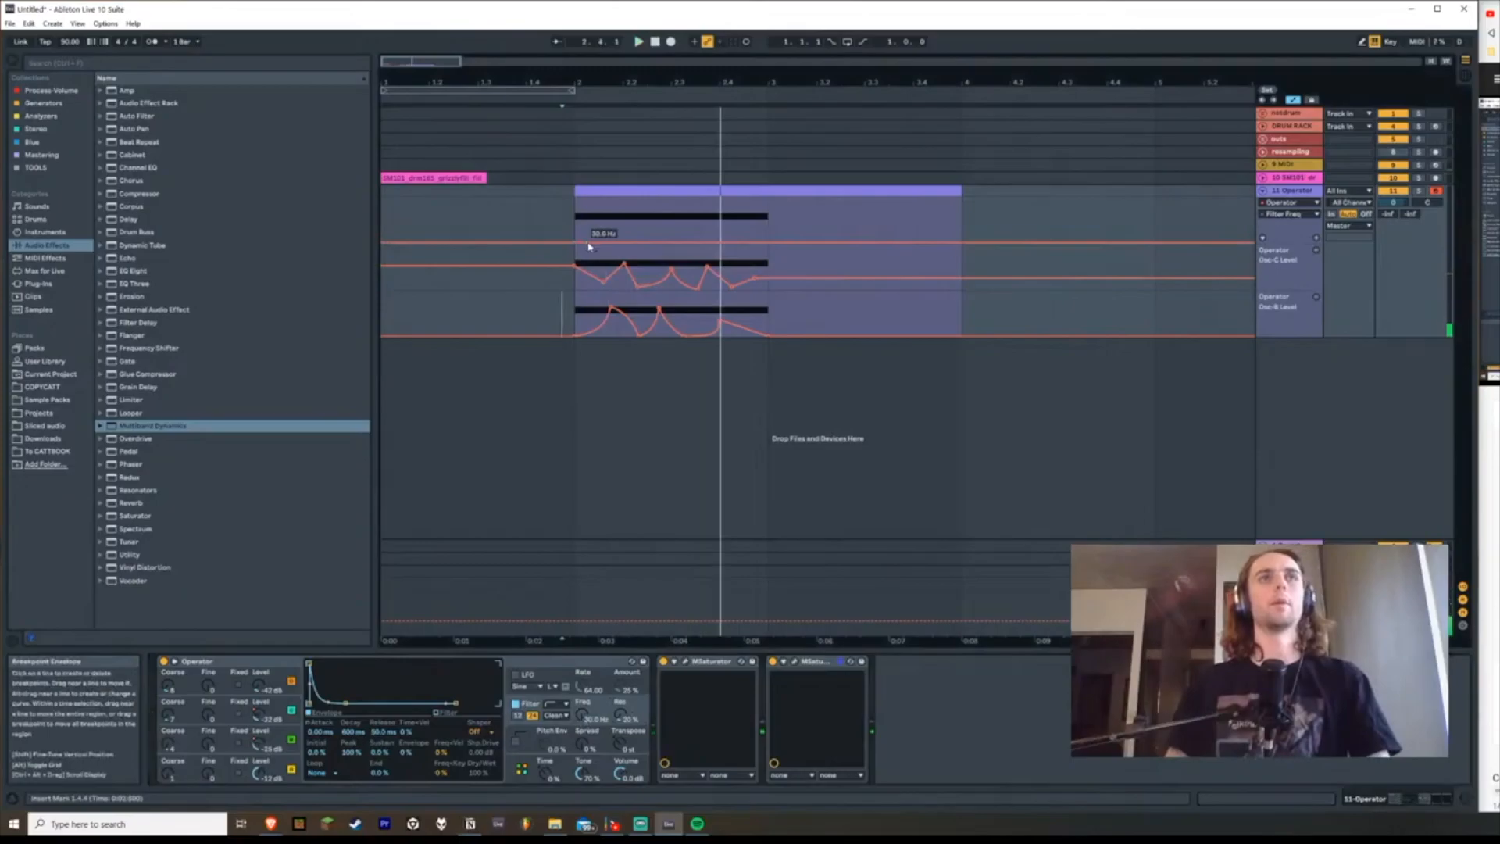
Step: Draw Filter Freq automation with three small peaks rising from 30 Hz between bars 2 and 3, and audition it
mouse_move(607, 243)
left_mouse_down()
mouse_move(617, 226)
mouse_move(636, 242)
left_mouse_up()
left_click(562, 224)
key("space")
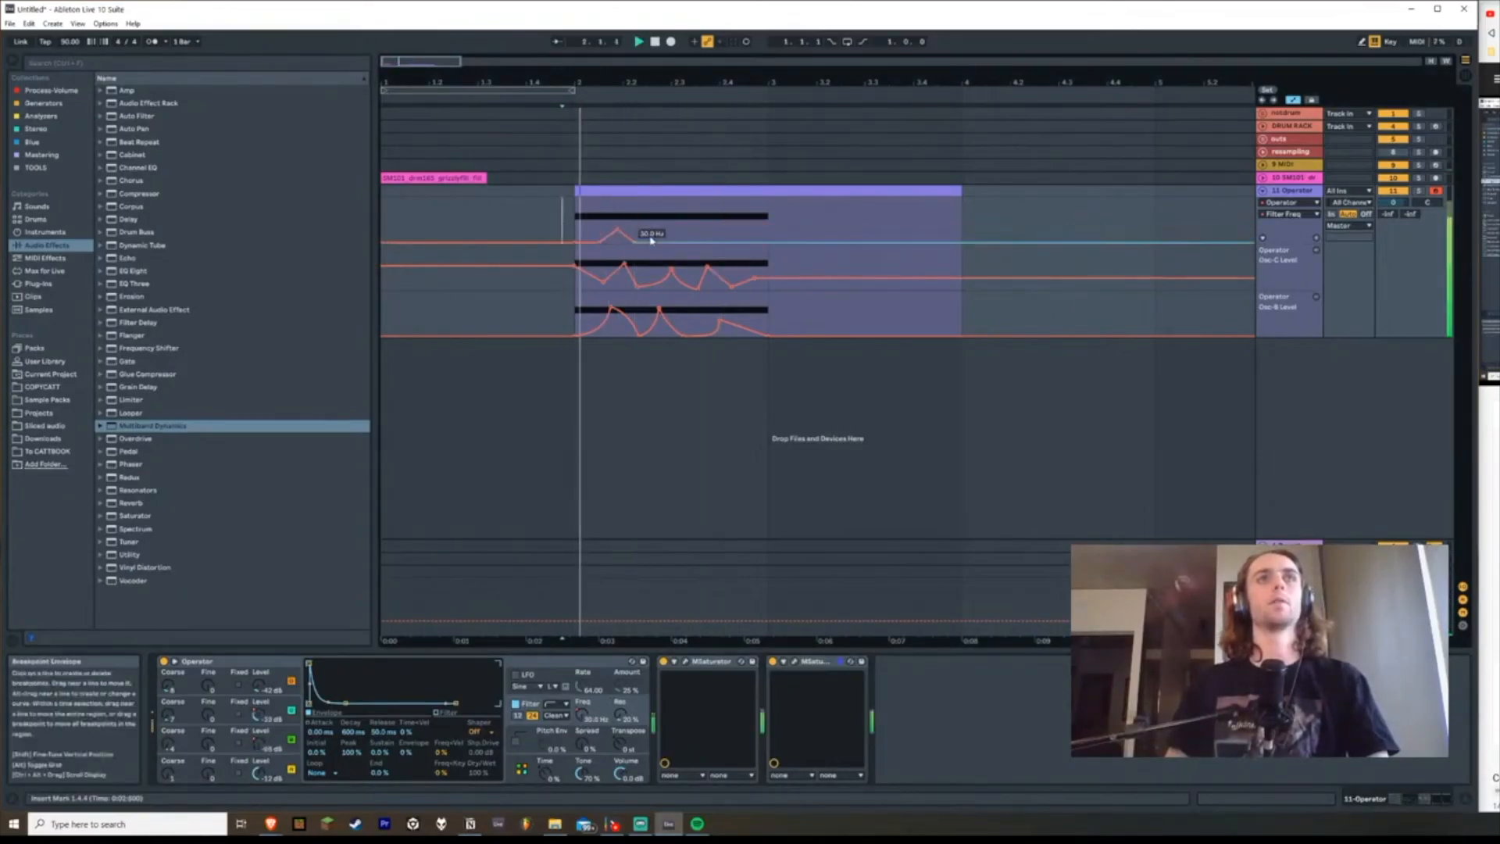
key("space")
left_click_drag(661, 243, 769, 243)
key("space")
key("space")
key("space")
Step: Add the OTT preset of Multiband Dynamics after the second MSaturator, reduce its amount to 41%, and adjust its output gain
left_click(101, 427)
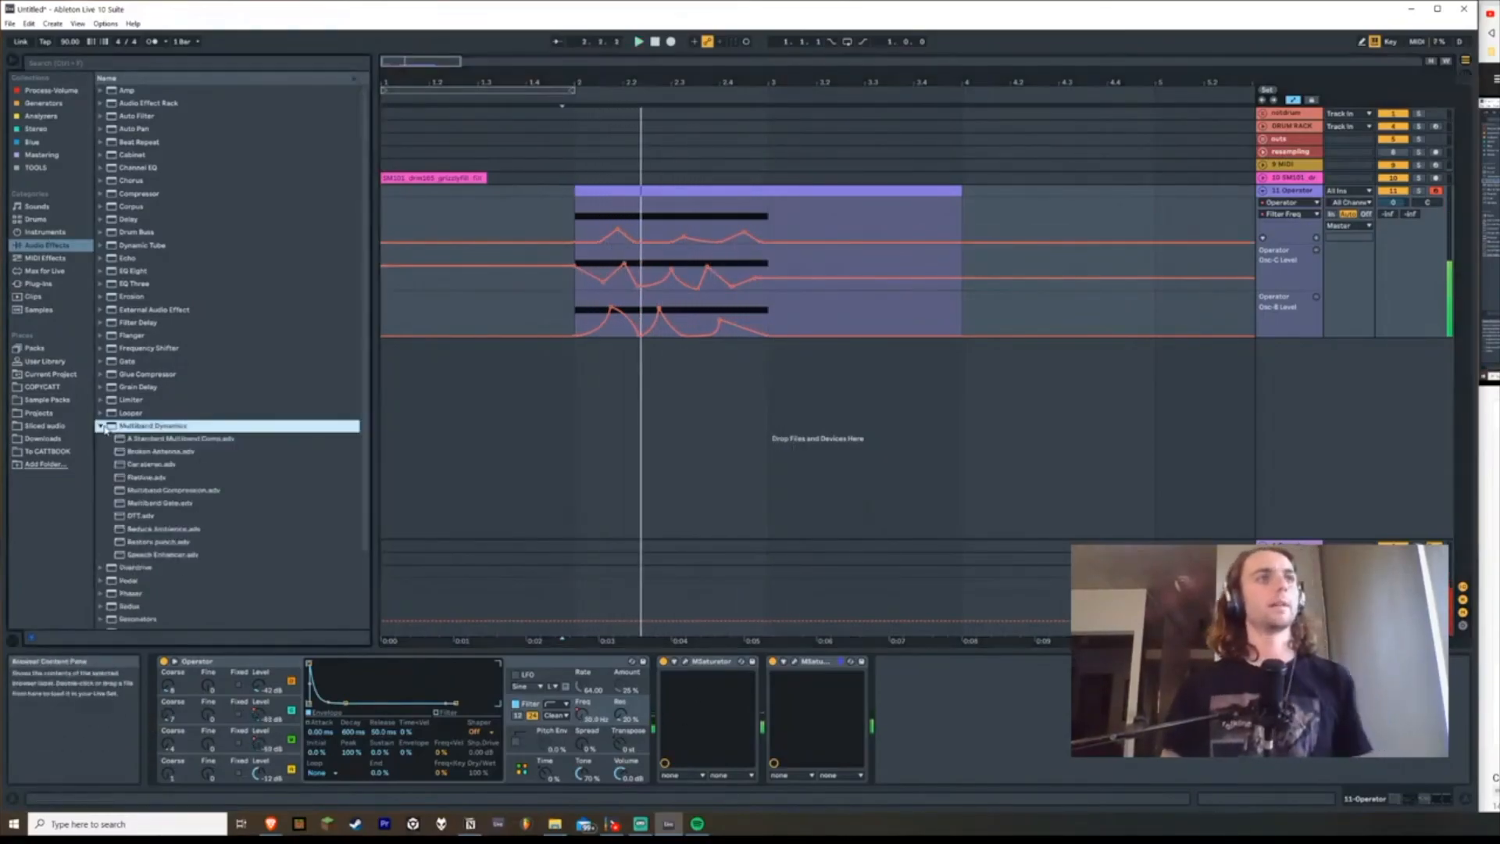
left_click_drag(155, 512, 1026, 732)
key("space")
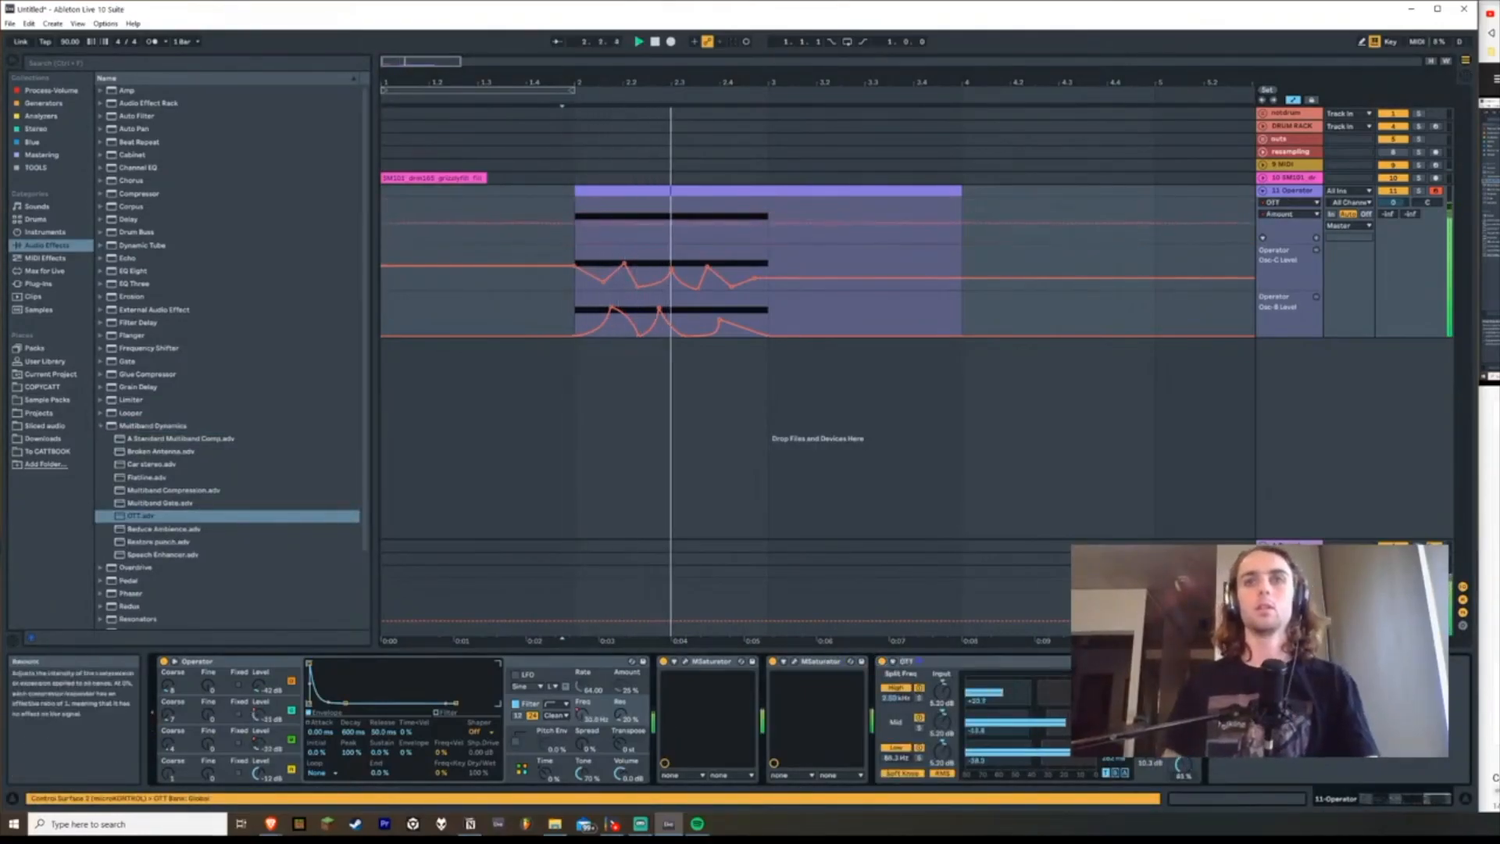
key("space")
key("space")
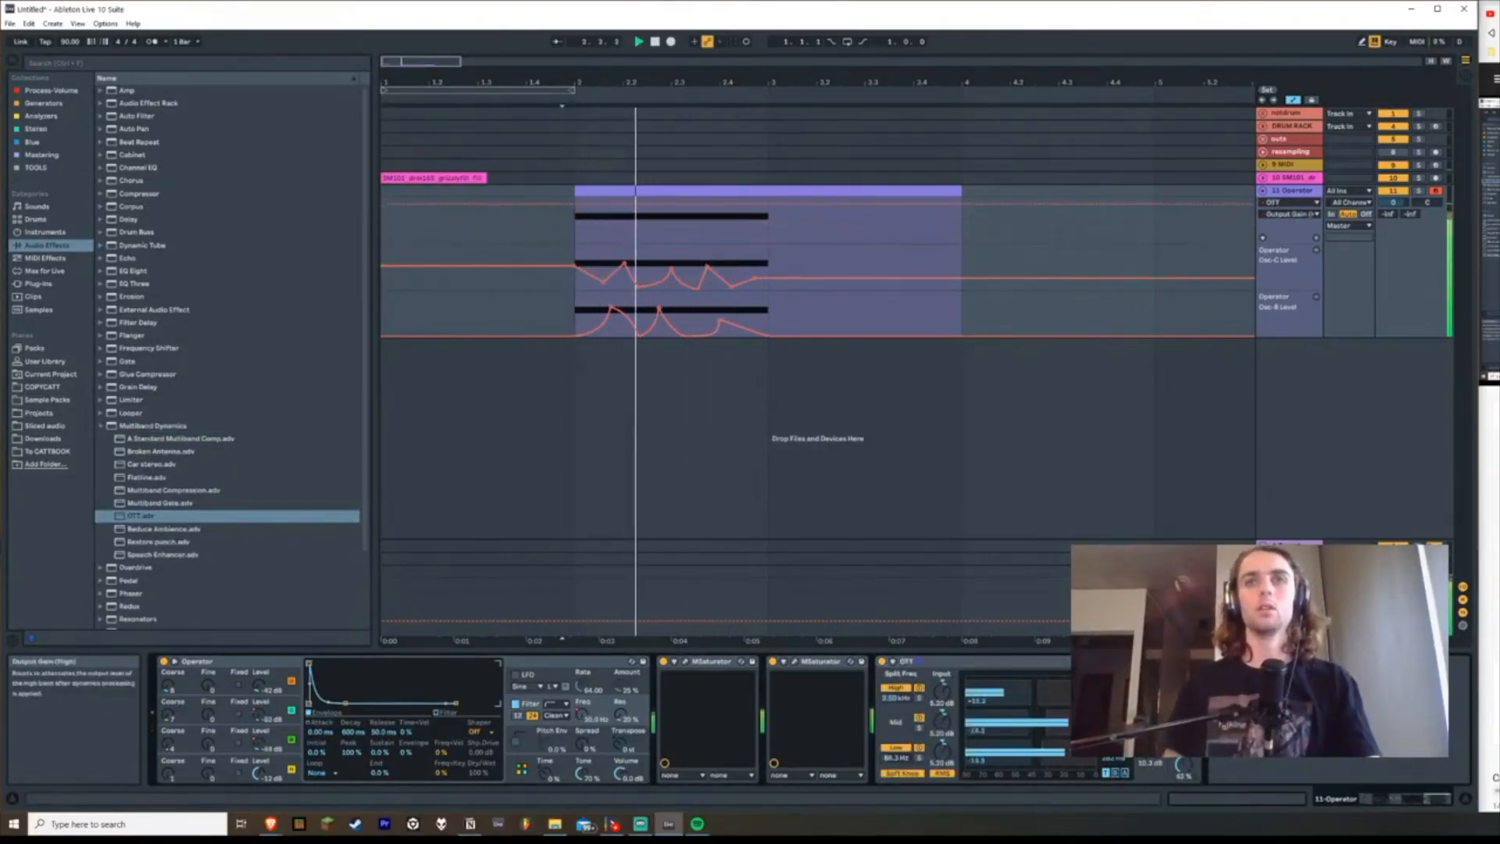
key("space")
key("space")
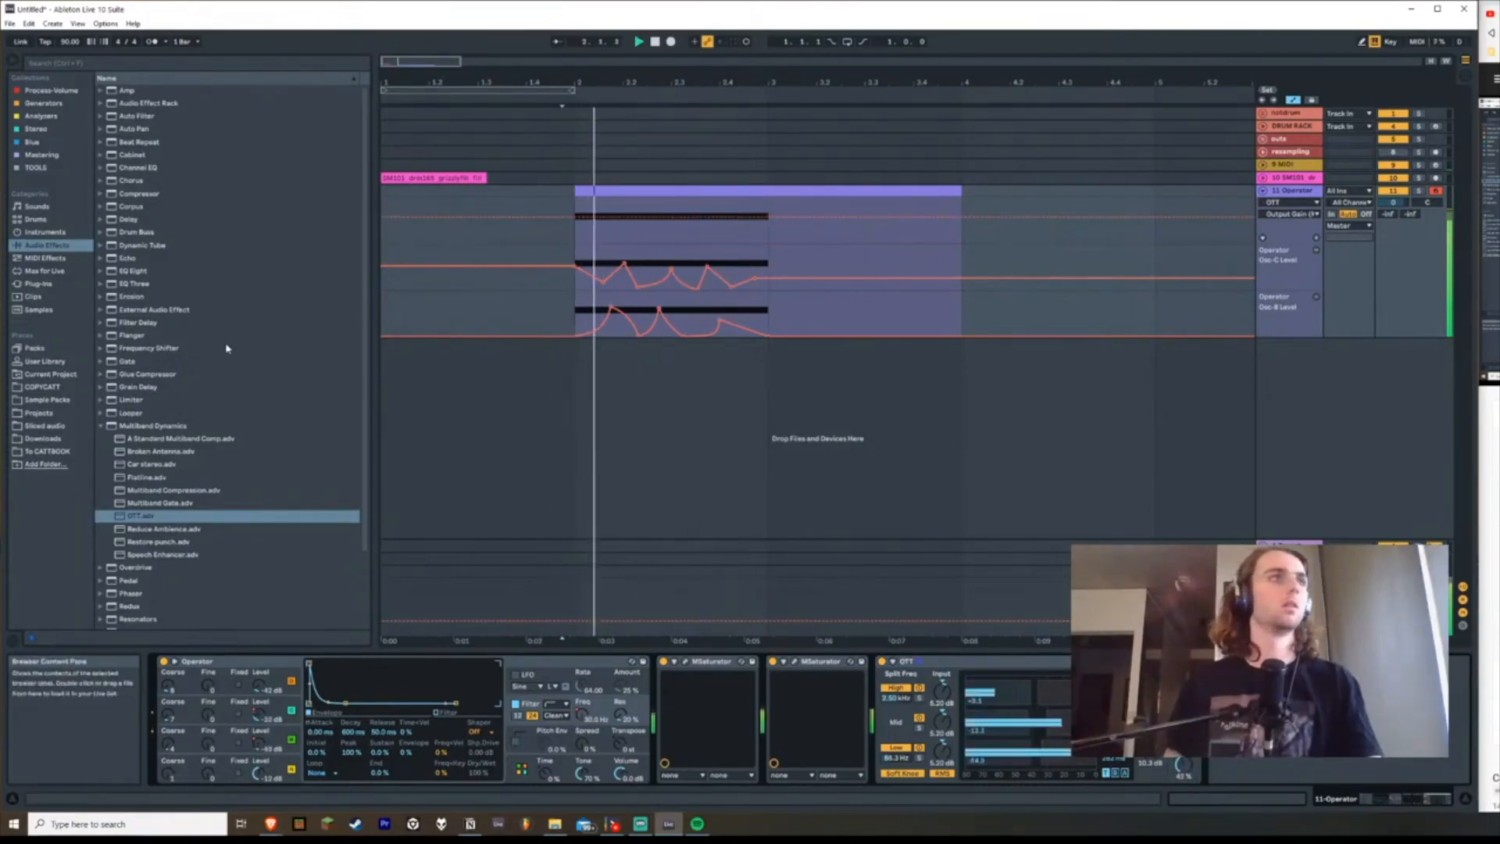
Step: Add an EQ Eight after OTT and play the clip through it
left_click(138, 272)
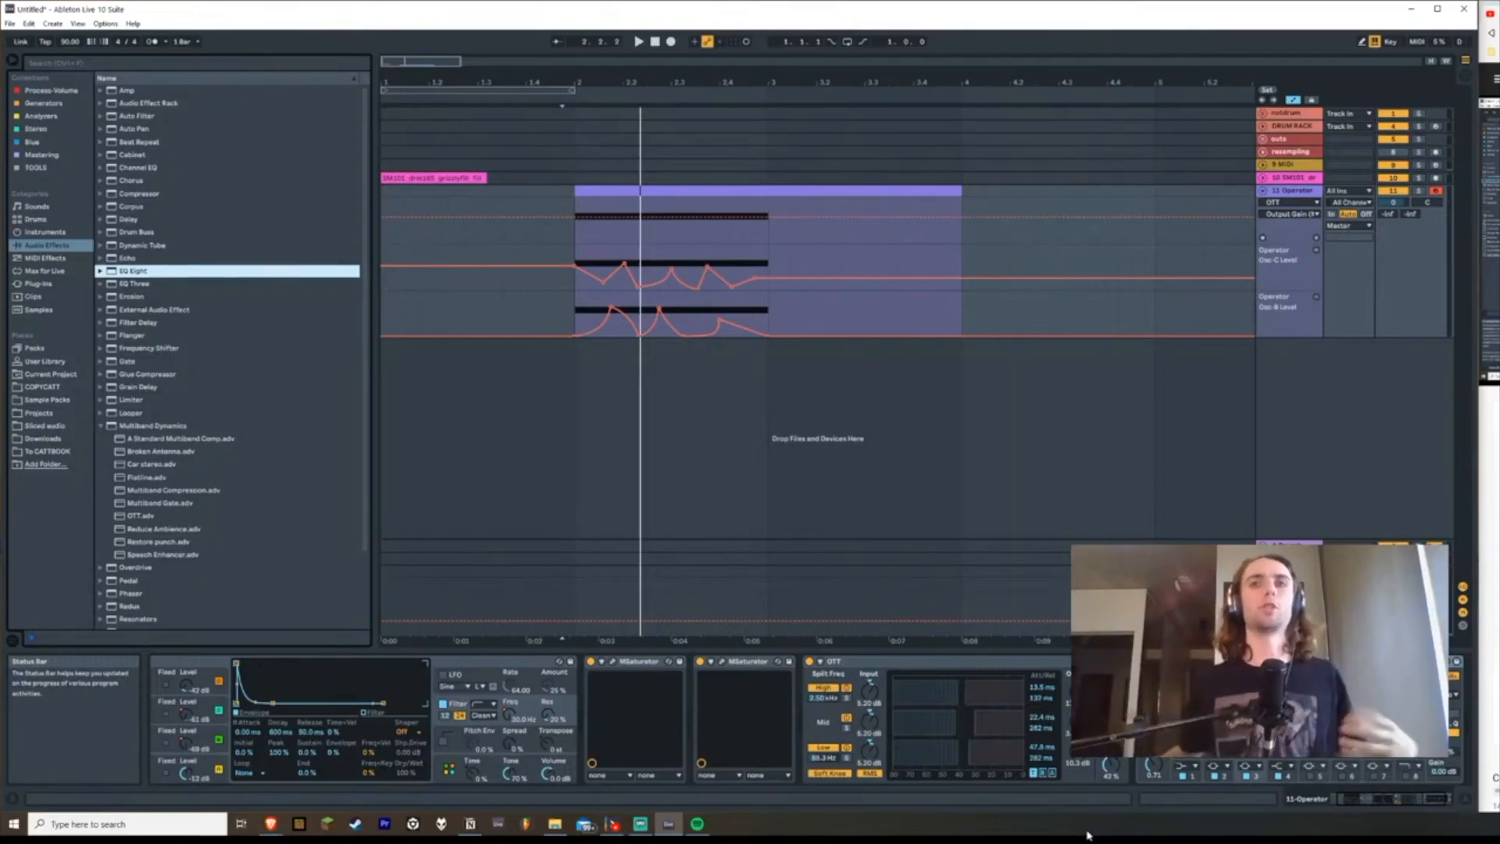
left_click_drag(1398, 799, 1415, 798)
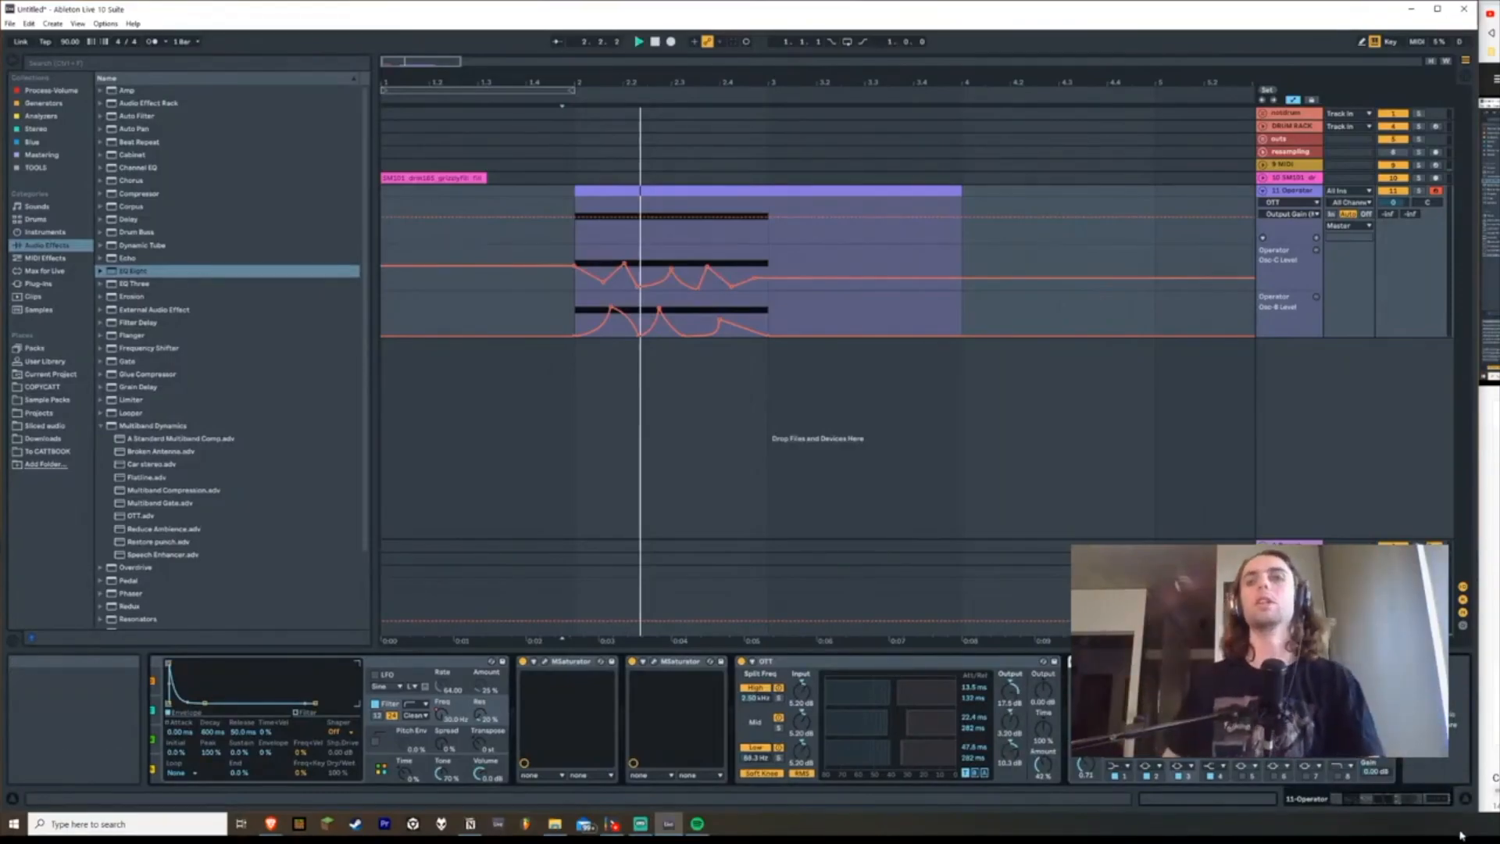
key("space")
key("space")
key("space")
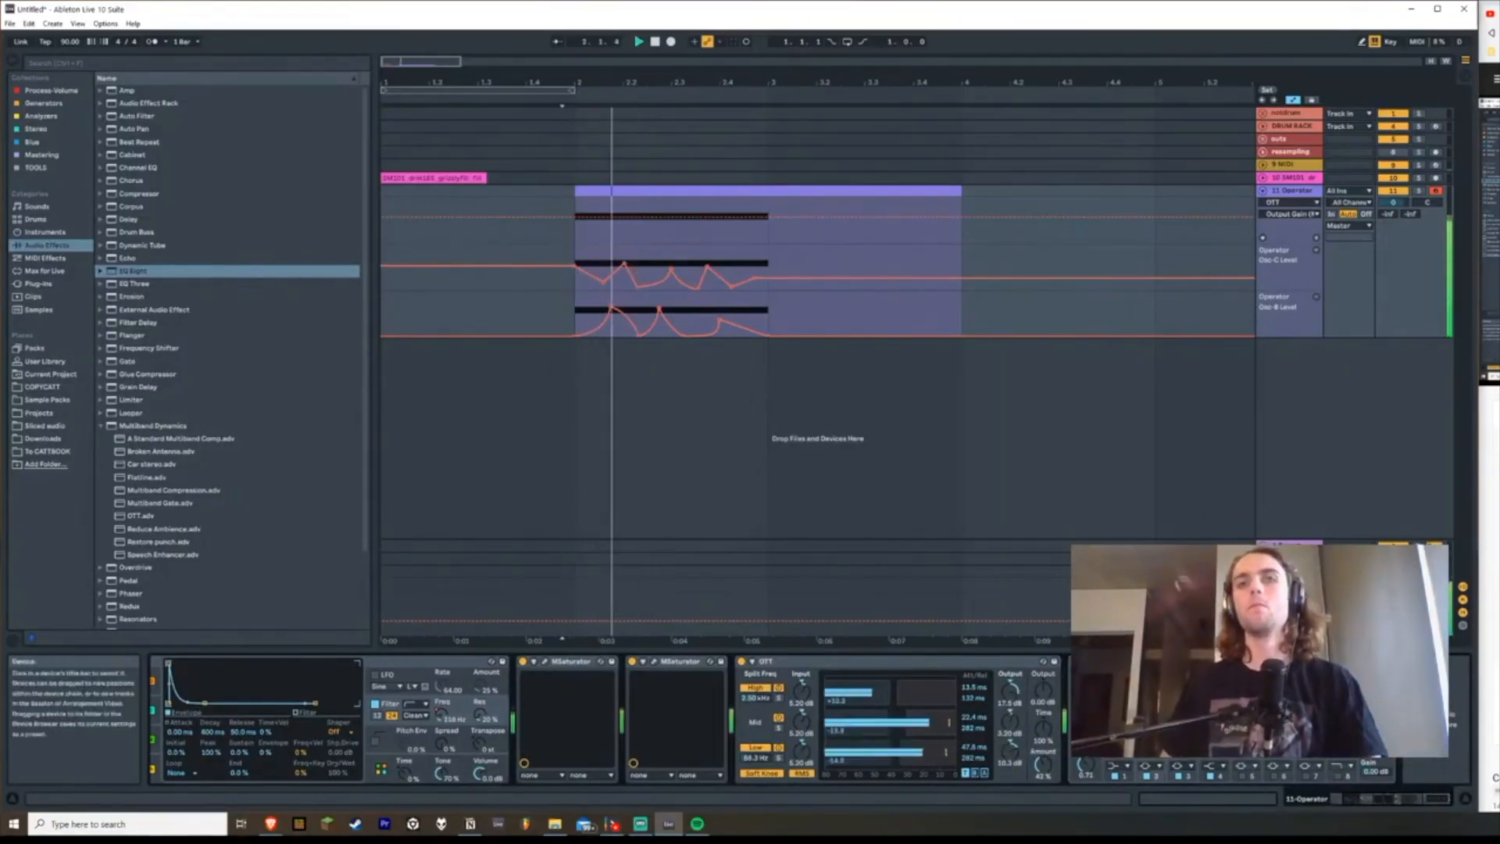
Step: Shape EQ Eight's curve by adjusting its third band and resonance, replaying the start of the clip repeatedly to compare
left_click(1086, 765)
key("space")
key("space")
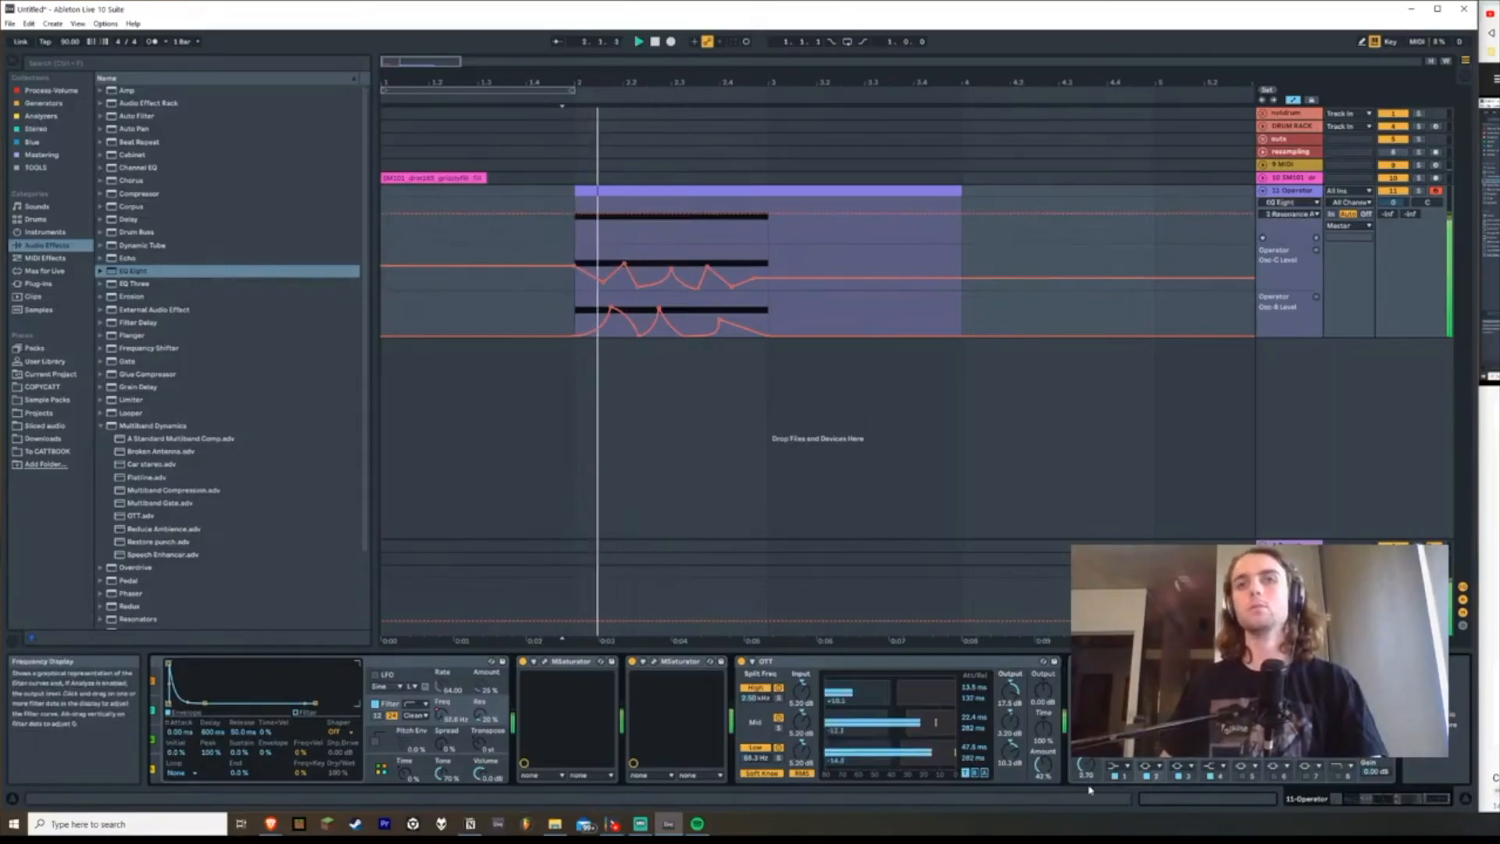
key("space")
key("space")
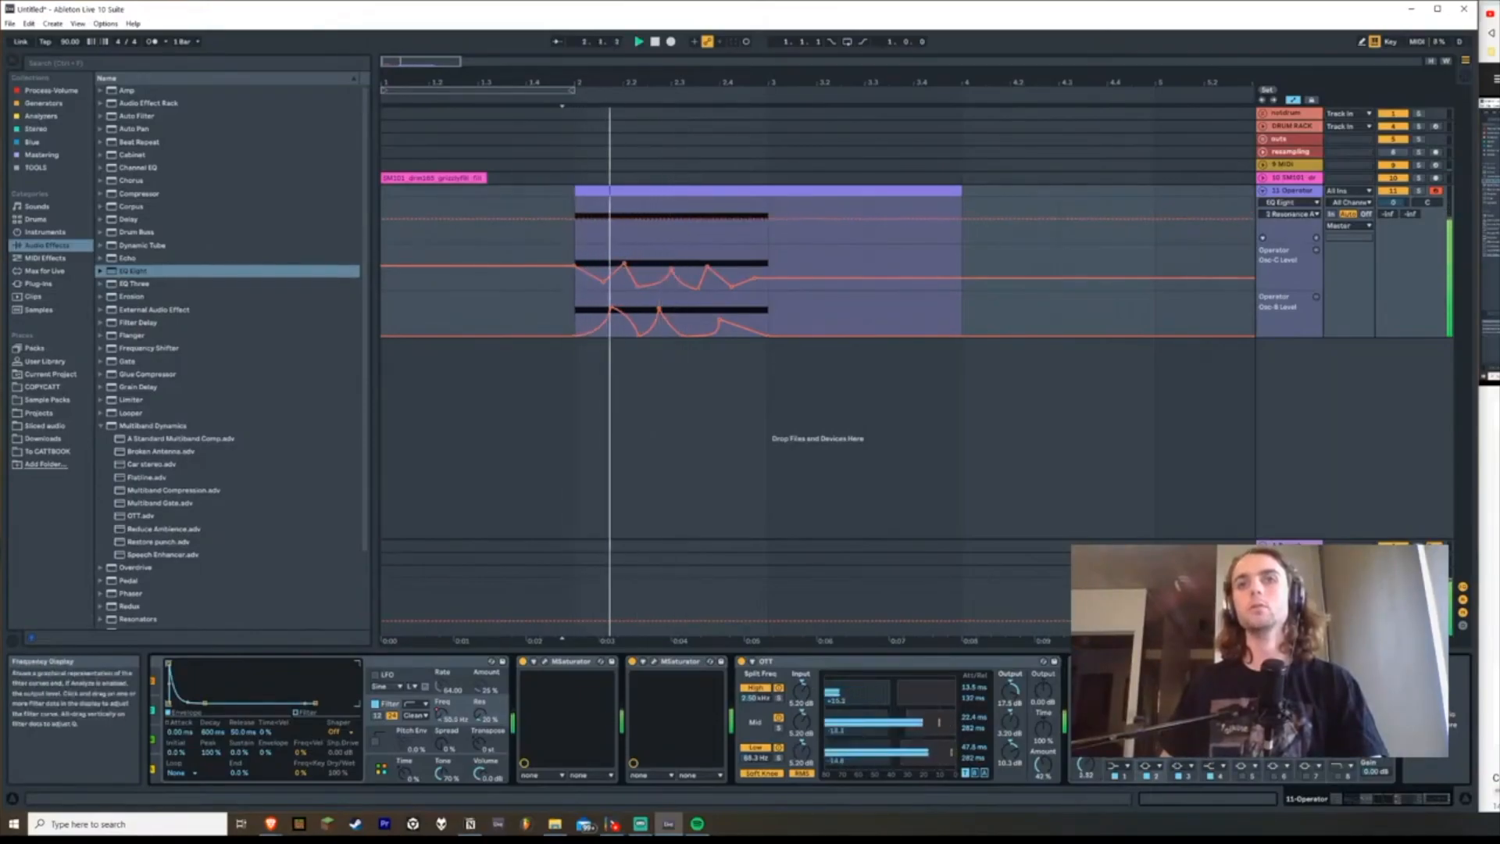
key("space")
key("space")
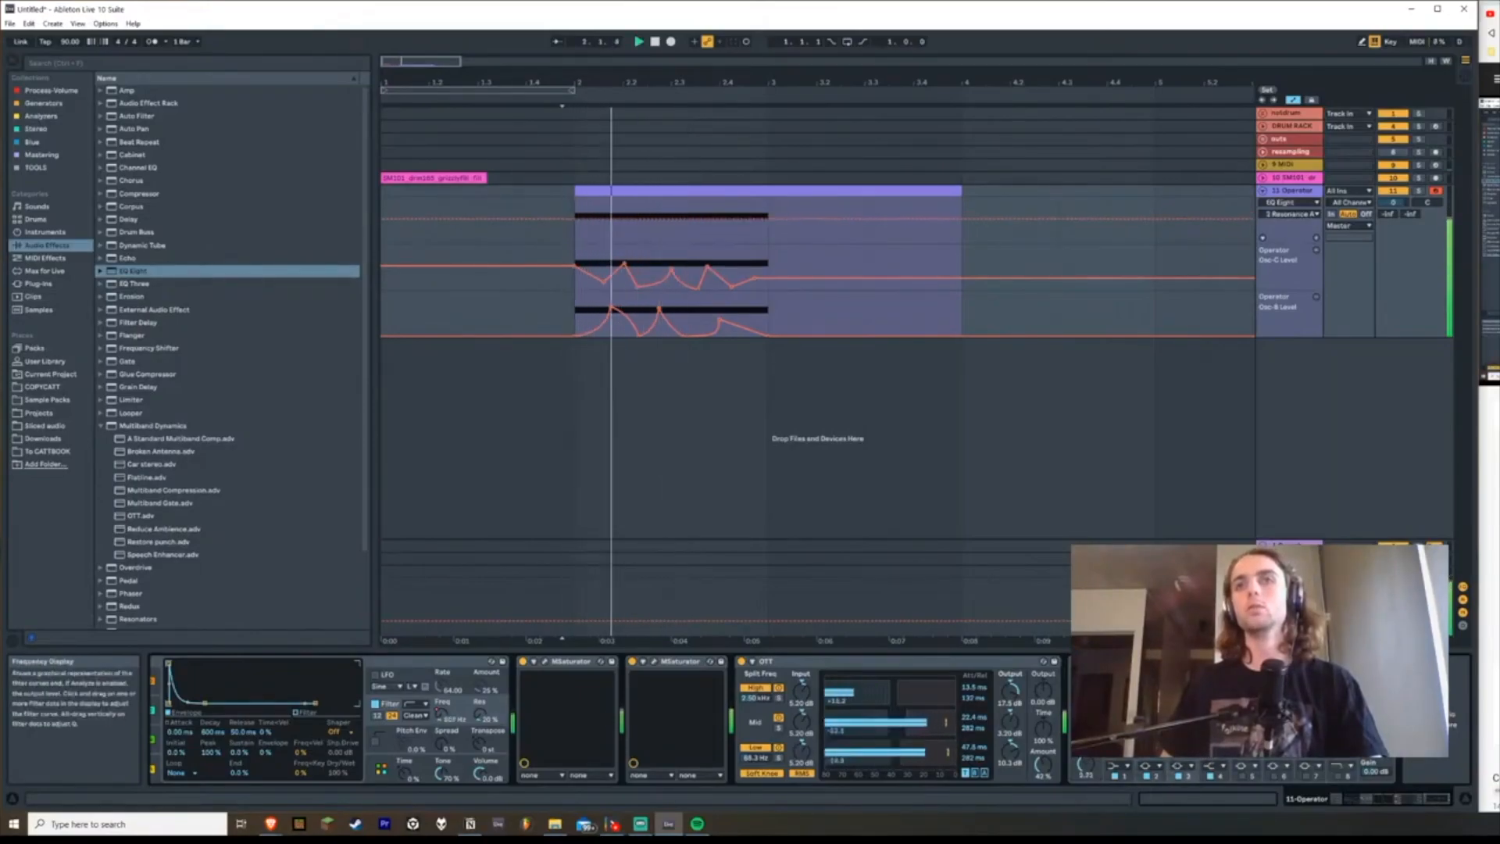
key("space")
key("space")
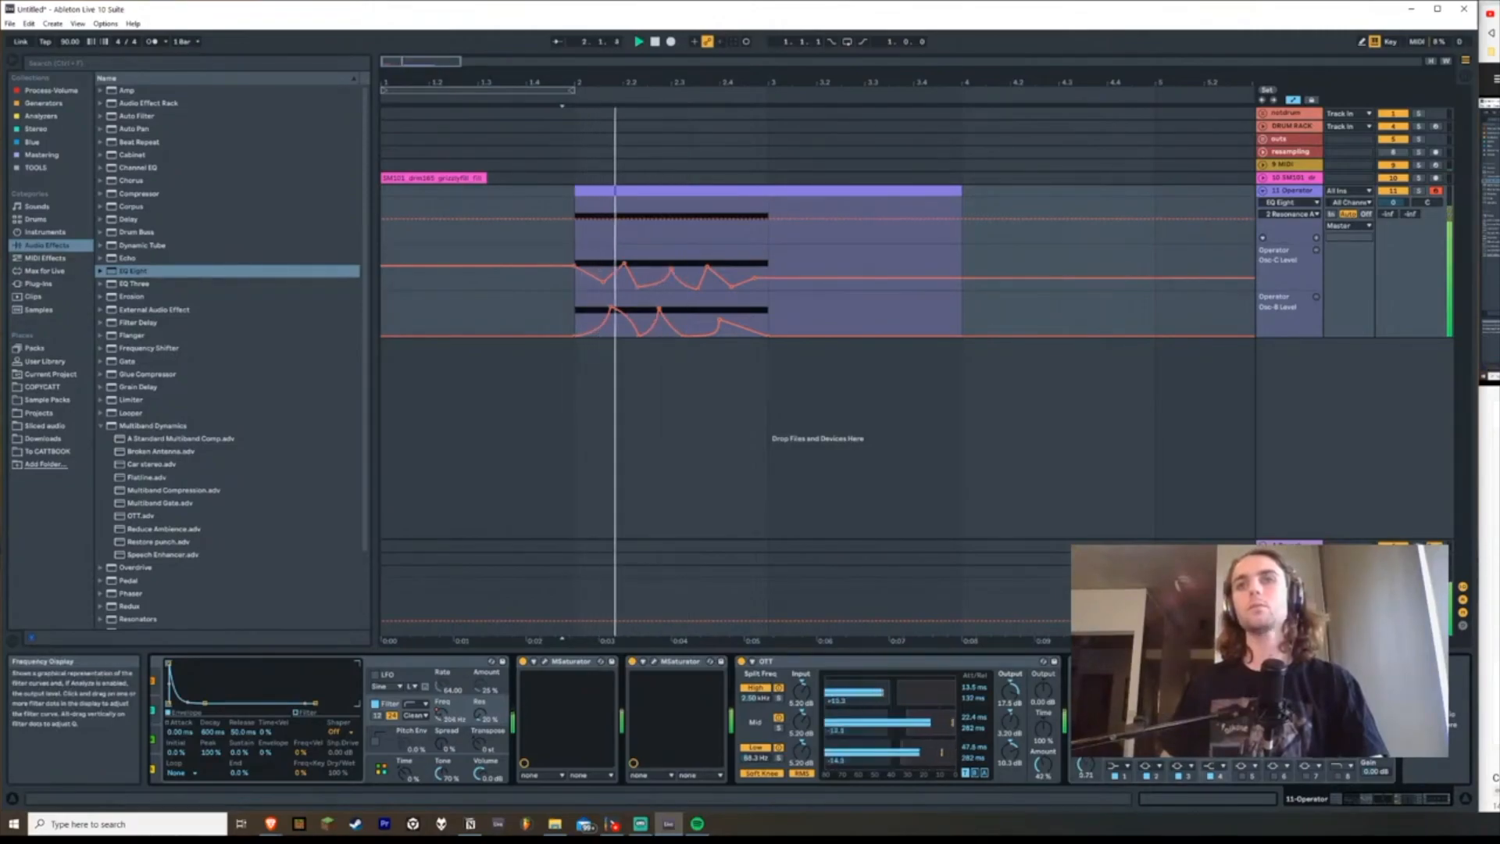
key("space")
key("space")
Step: Adjust OTT's amount while auditioning the clip, trying 13% and higher settings before lowering it to about 36%
left_click_drag(1043, 764, 1043, 787)
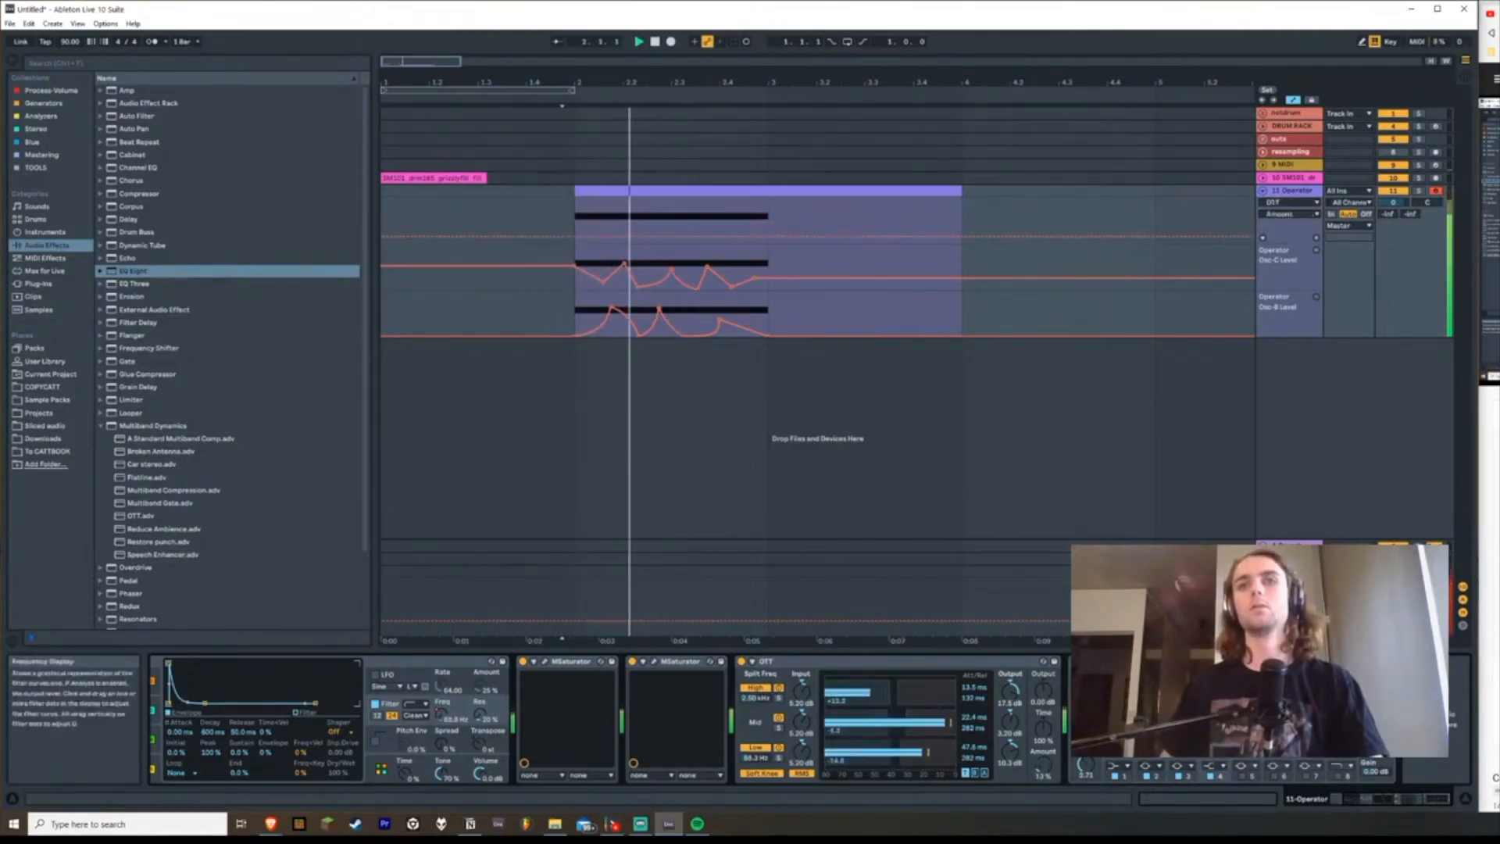
left_click(1089, 771)
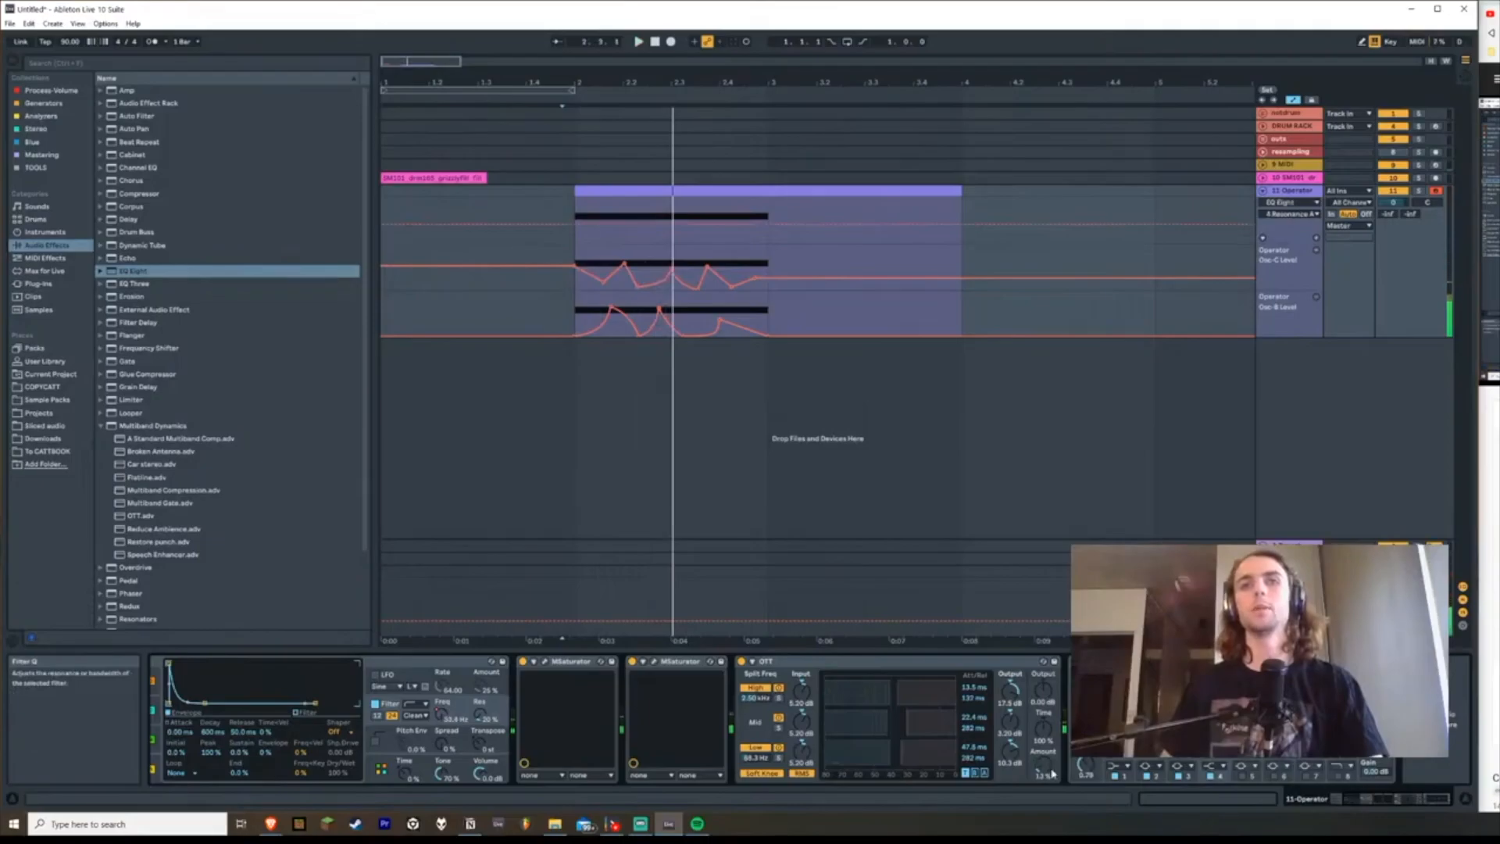
left_click_drag(1043, 765, 1043, 697)
key("space")
key("space")
left_click_drag(1043, 764, 1043, 825)
key("space")
key("space")
key("space")
Step: Refine the resonance and curve of EQ Eight's fourth band while replaying the clip
left_click_drag(1086, 766, 1086, 798)
key("space")
key("space")
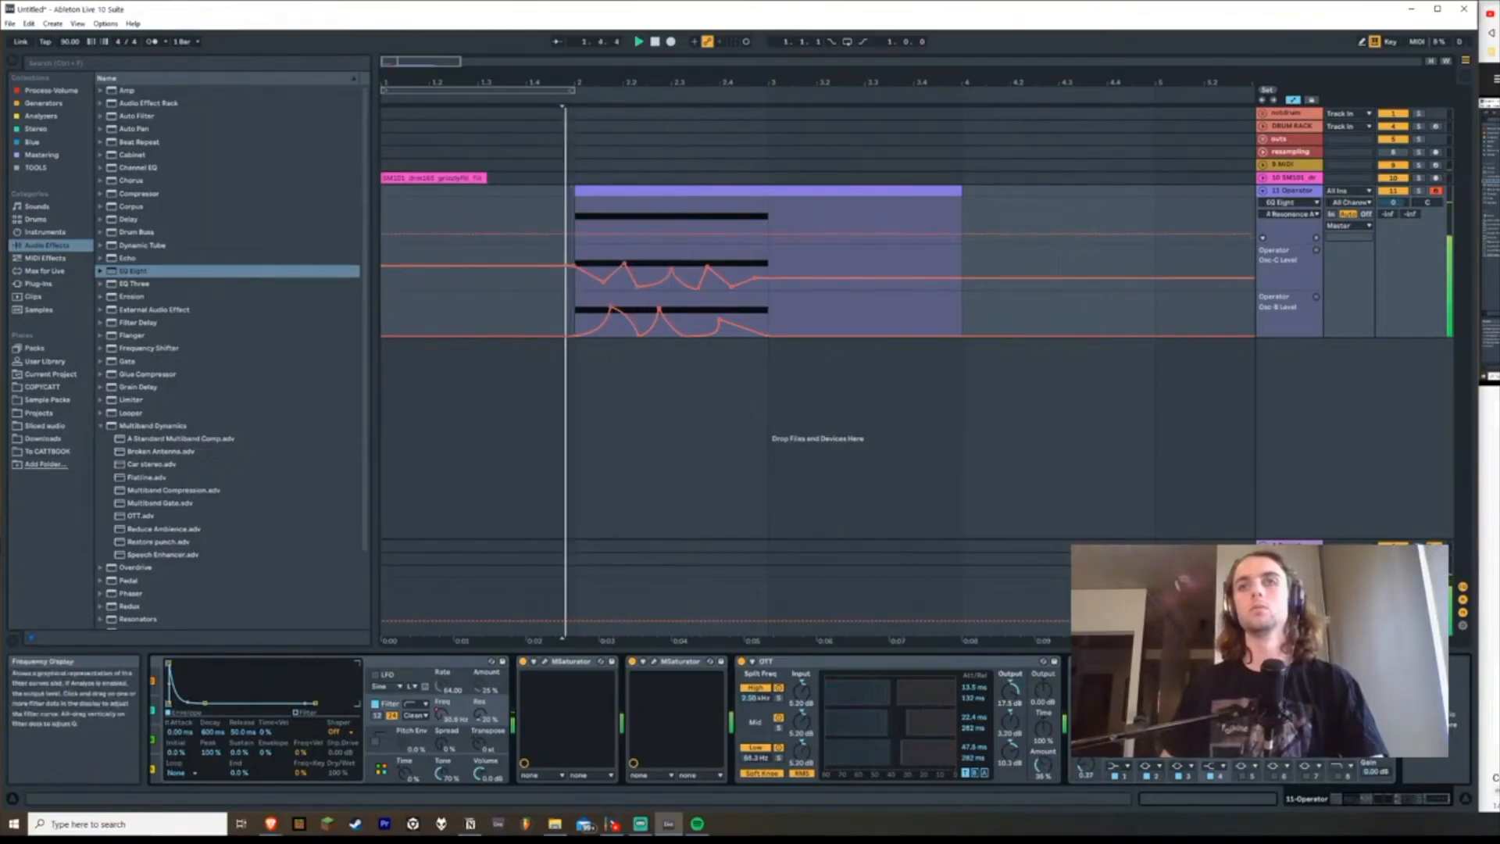
key("space")
left_click(1164, 712)
key("space")
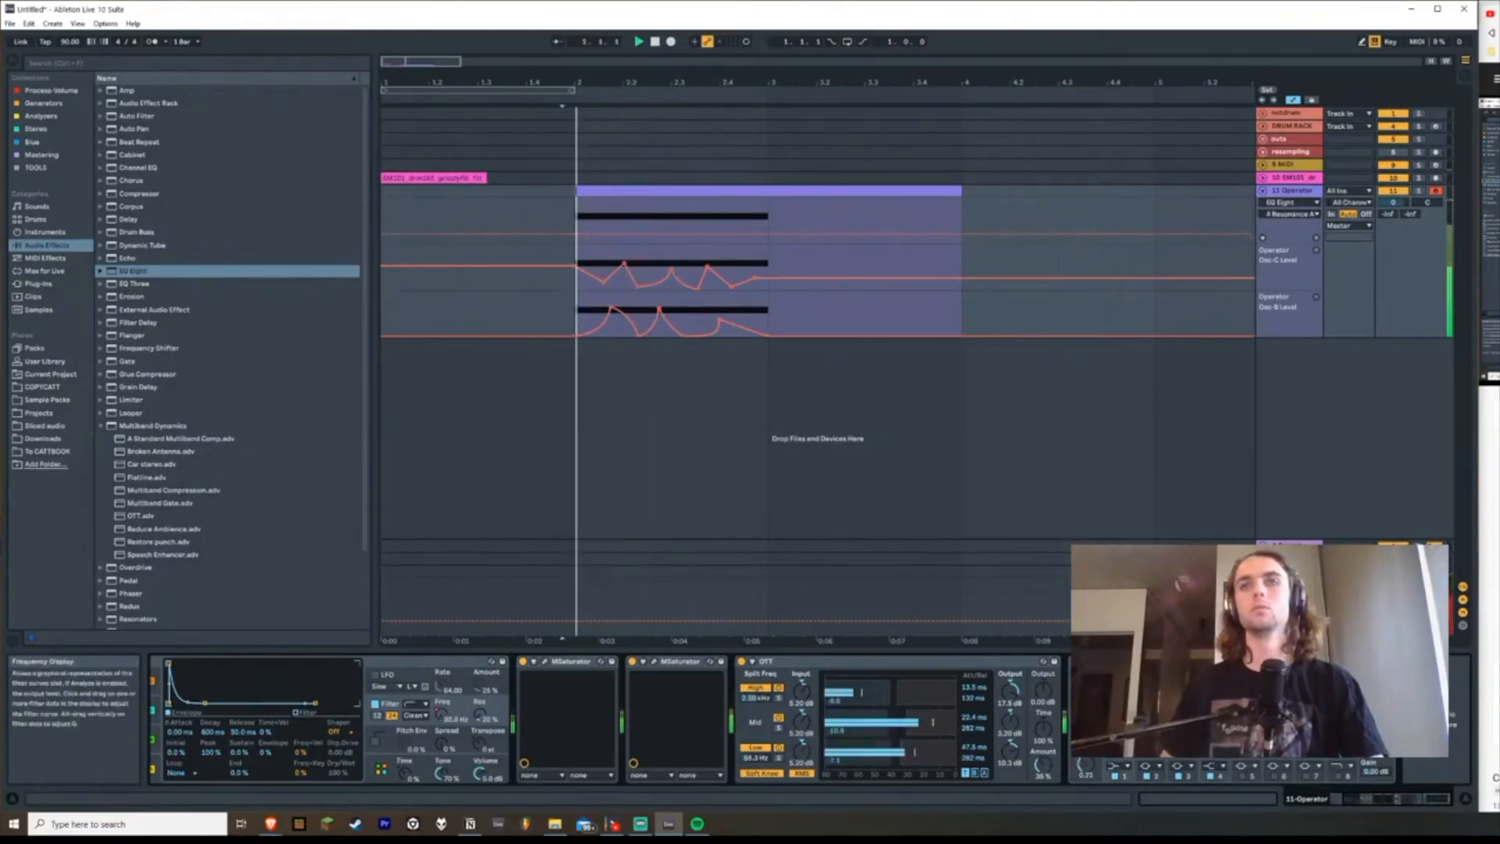
key("space")
key("space")
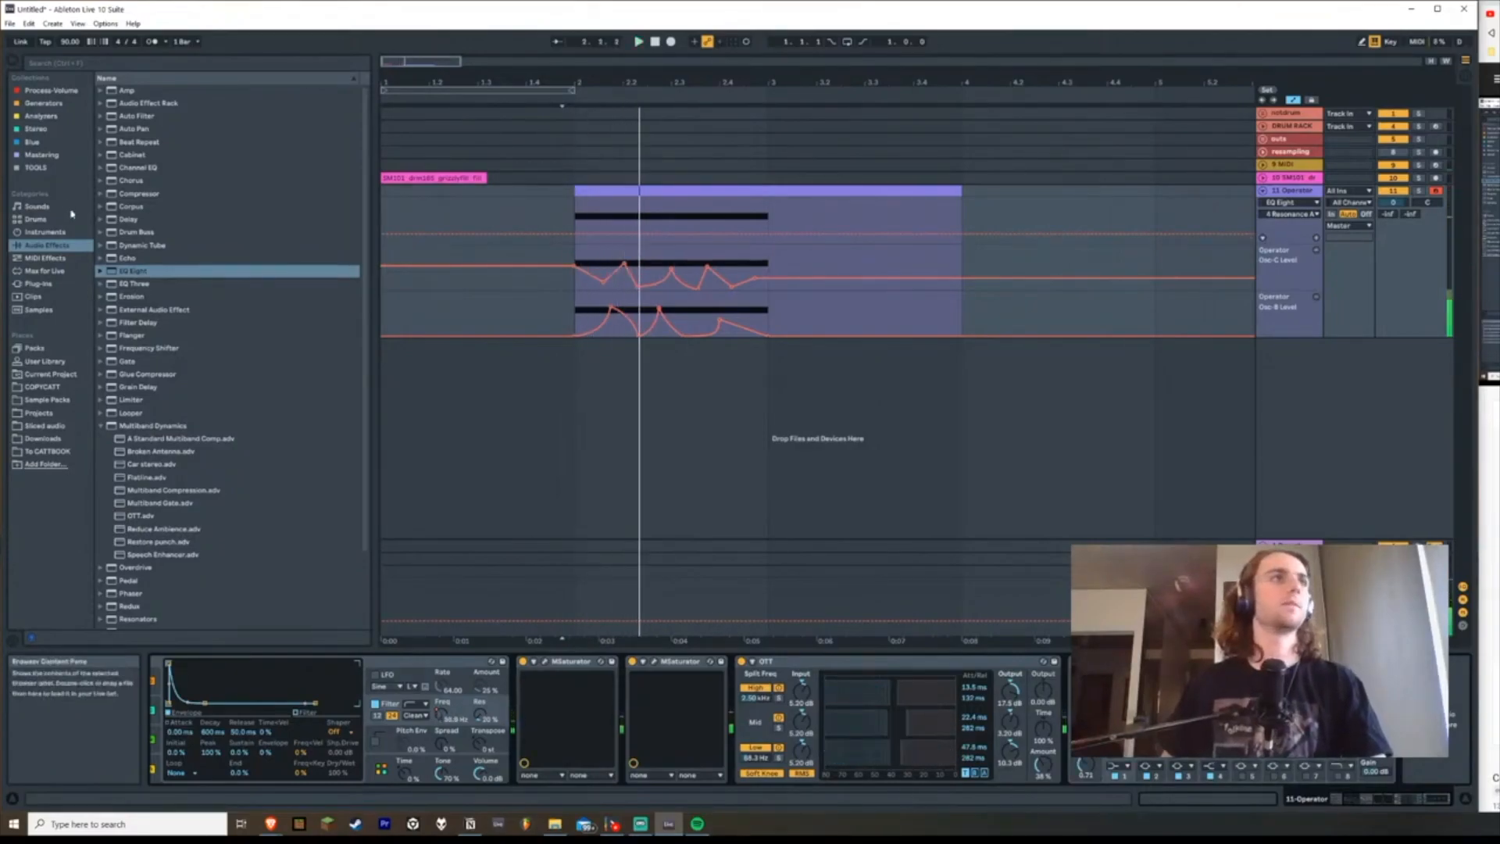
Step: Add MWaveShaper from the Process-Volume collection after EQ Eight and place its window over the arrangement
left_click(44, 105)
left_click(50, 92)
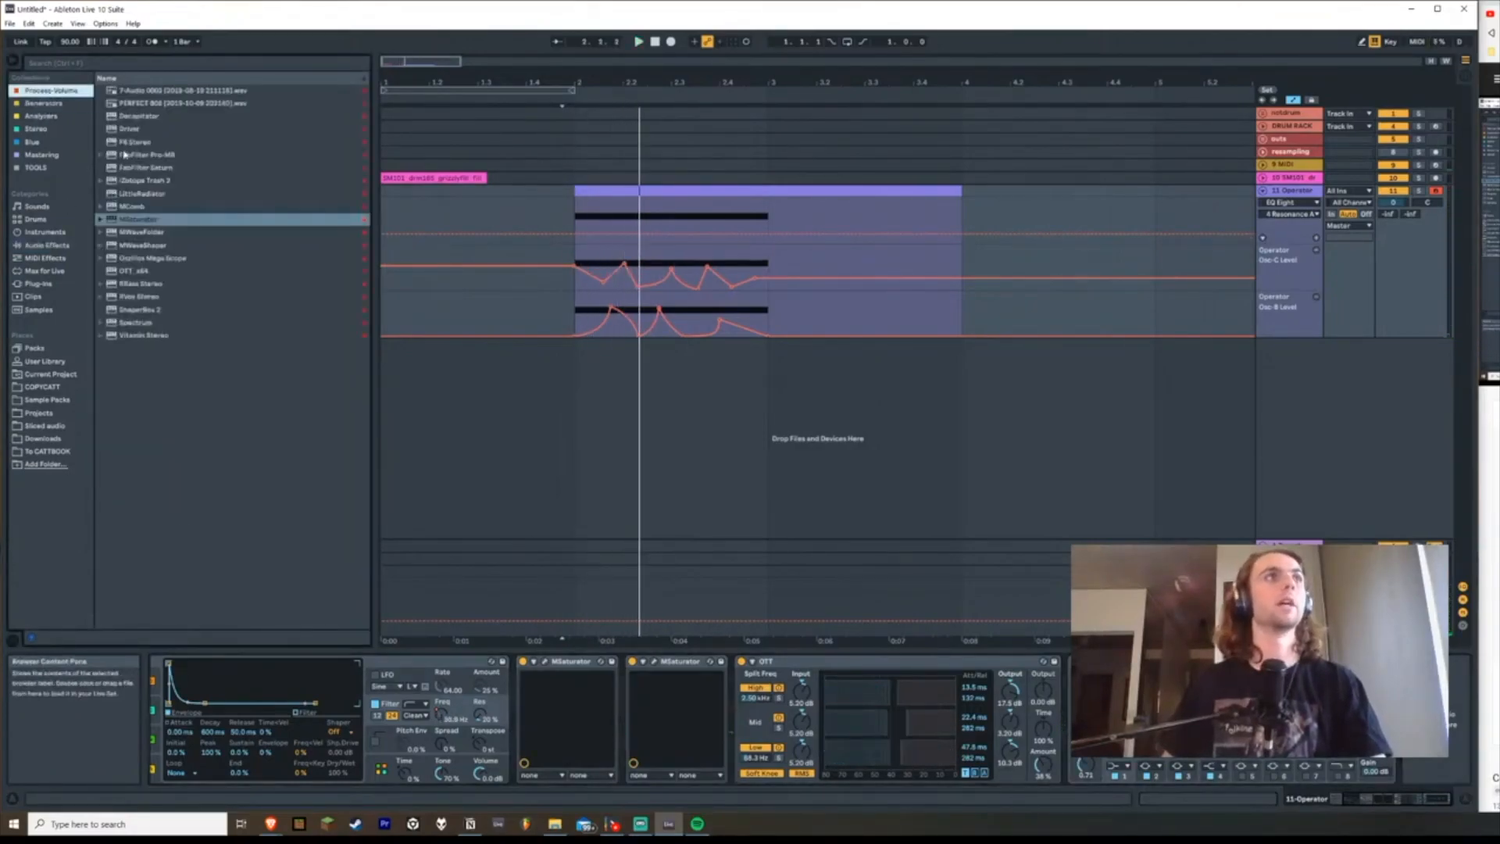
left_click(37, 104)
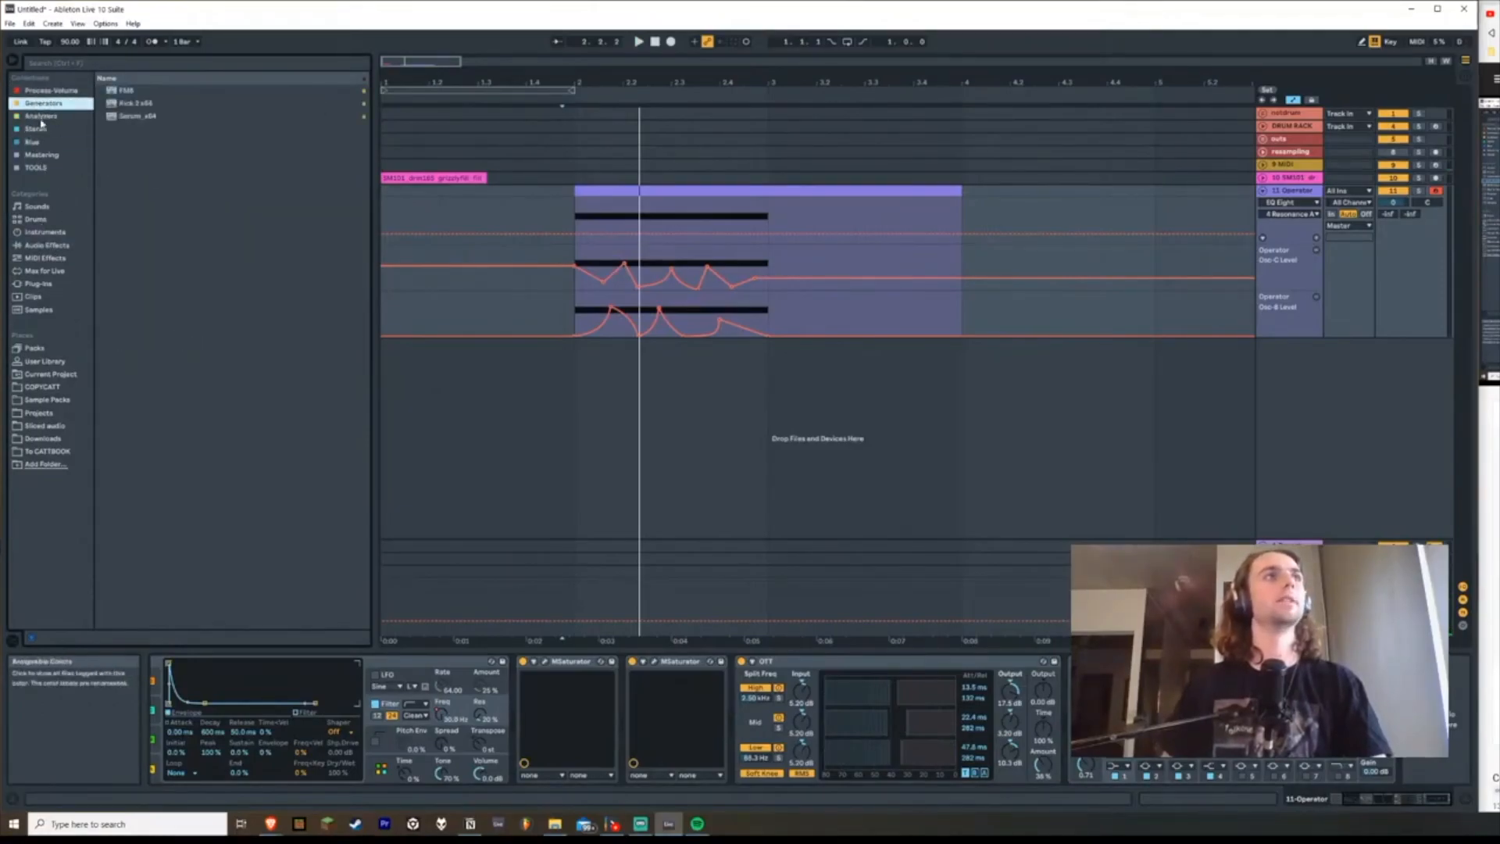
left_click(52, 91)
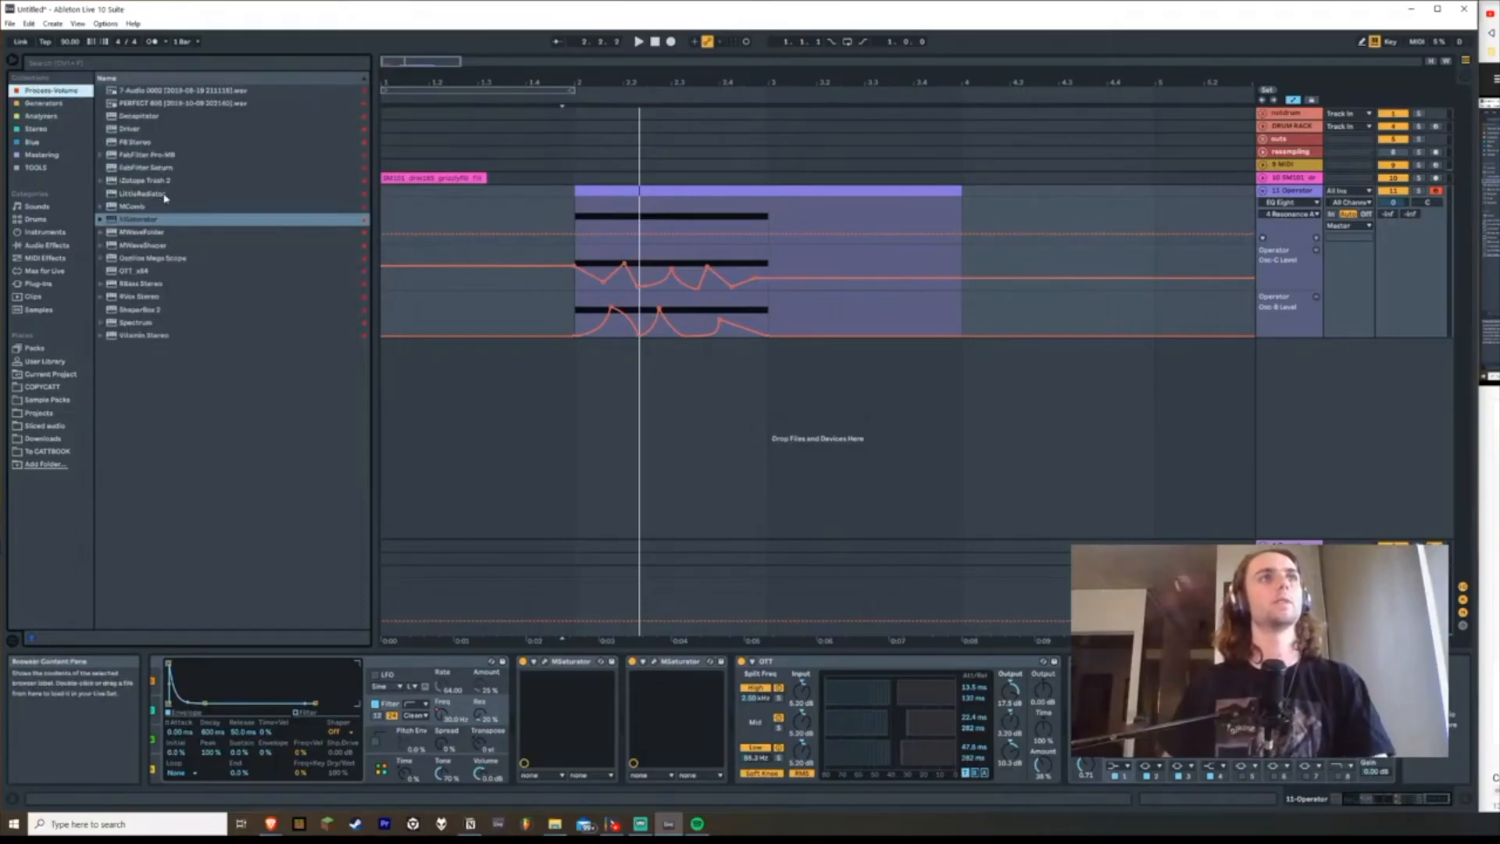
double_click(153, 247)
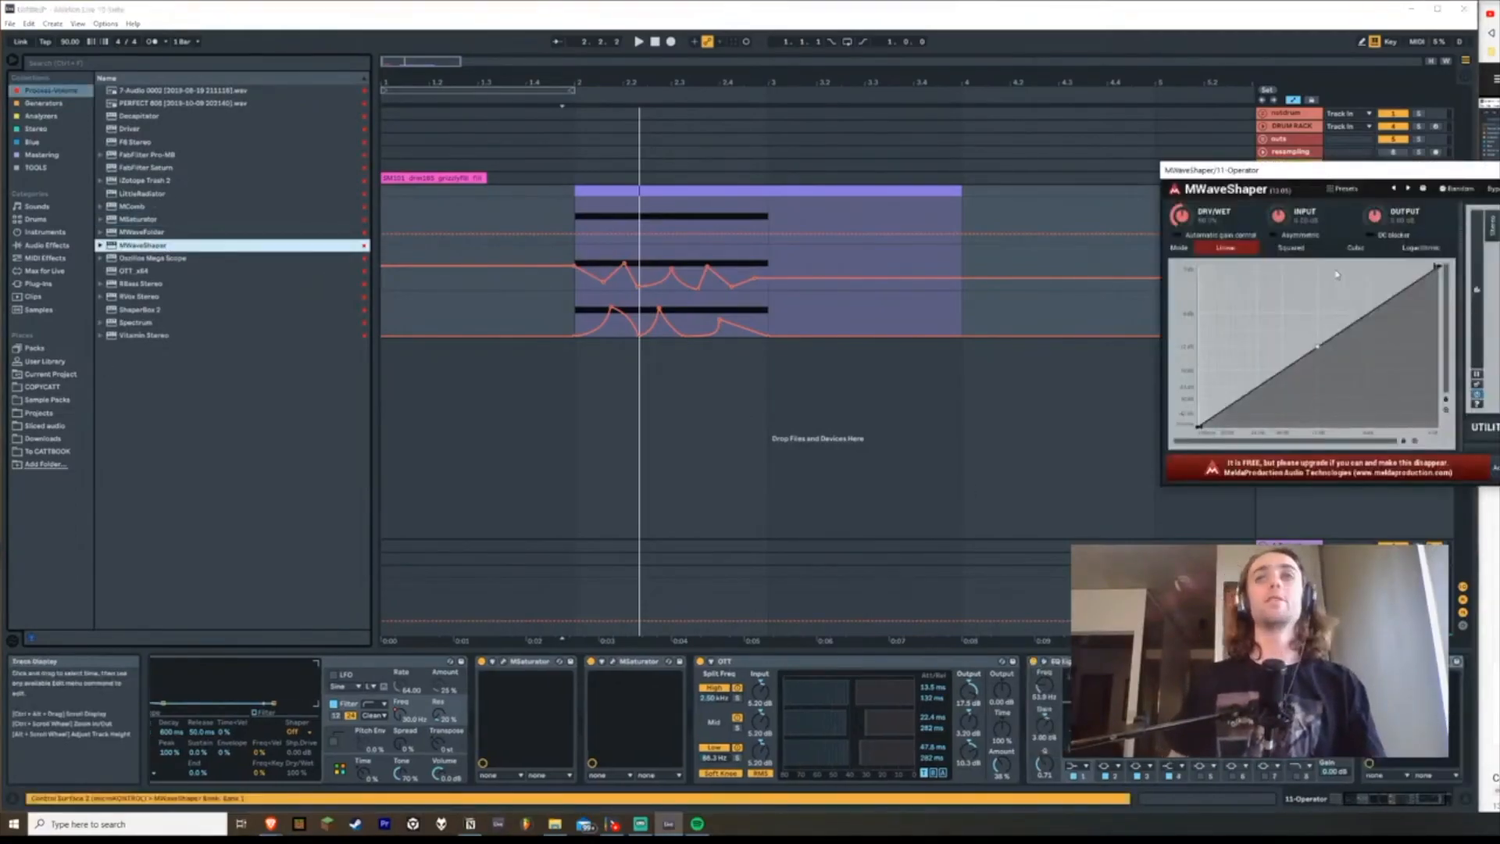
left_click_drag(1422, 170, 734, 164)
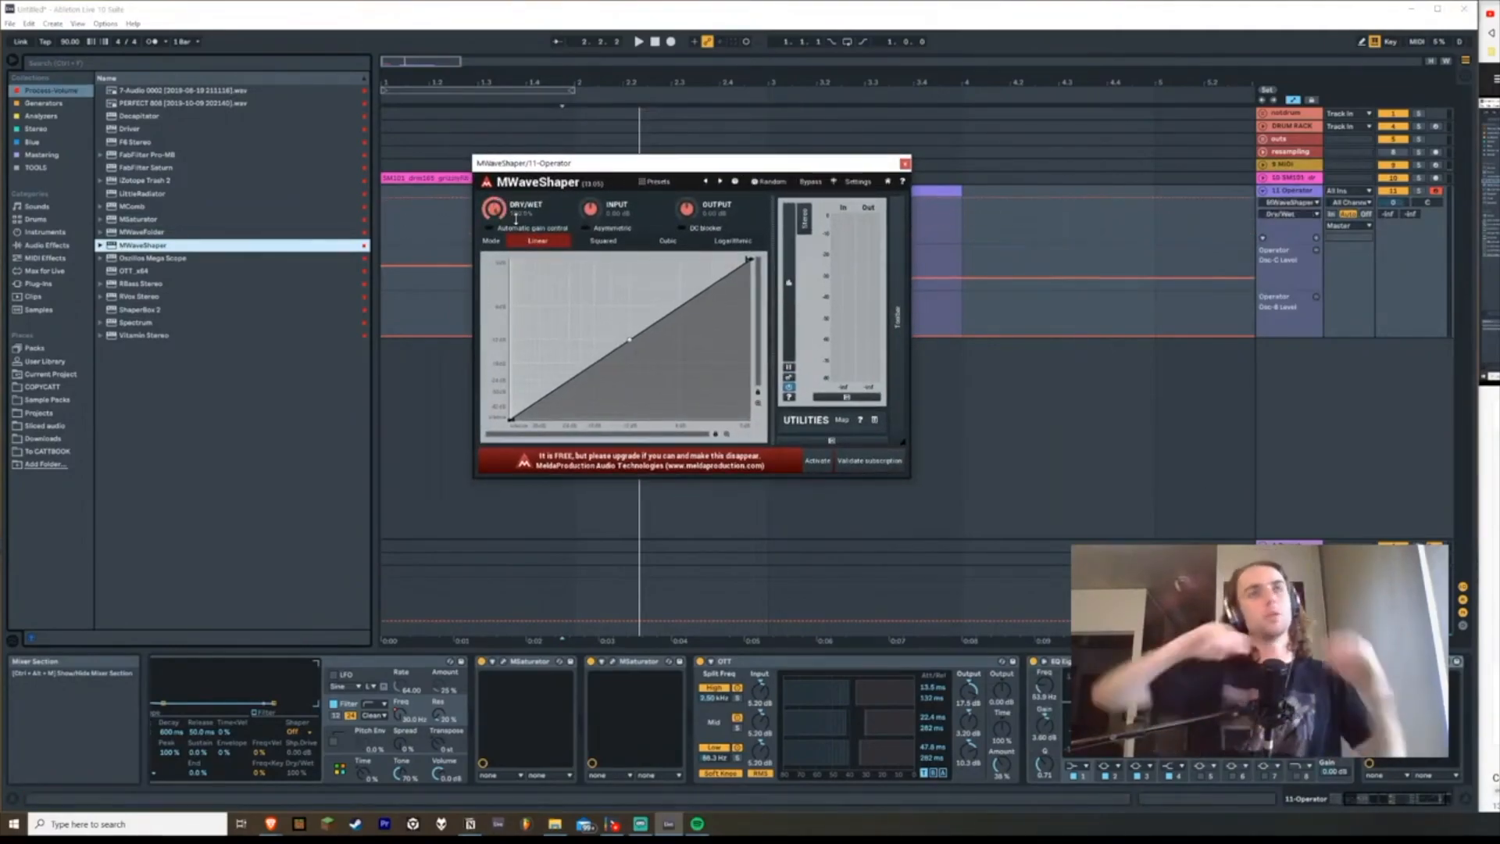
Step: Try a zigzag shaping curve with extra points in MWaveShaper, audition it, and remove the points to restore the straight line
double_click(556, 331)
double_click(591, 375)
key("space")
left_click_drag(591, 375, 568, 398)
mouse_move(556, 329)
left_mouse_down()
mouse_move(526, 337)
mouse_move(545, 342)
left_mouse_up()
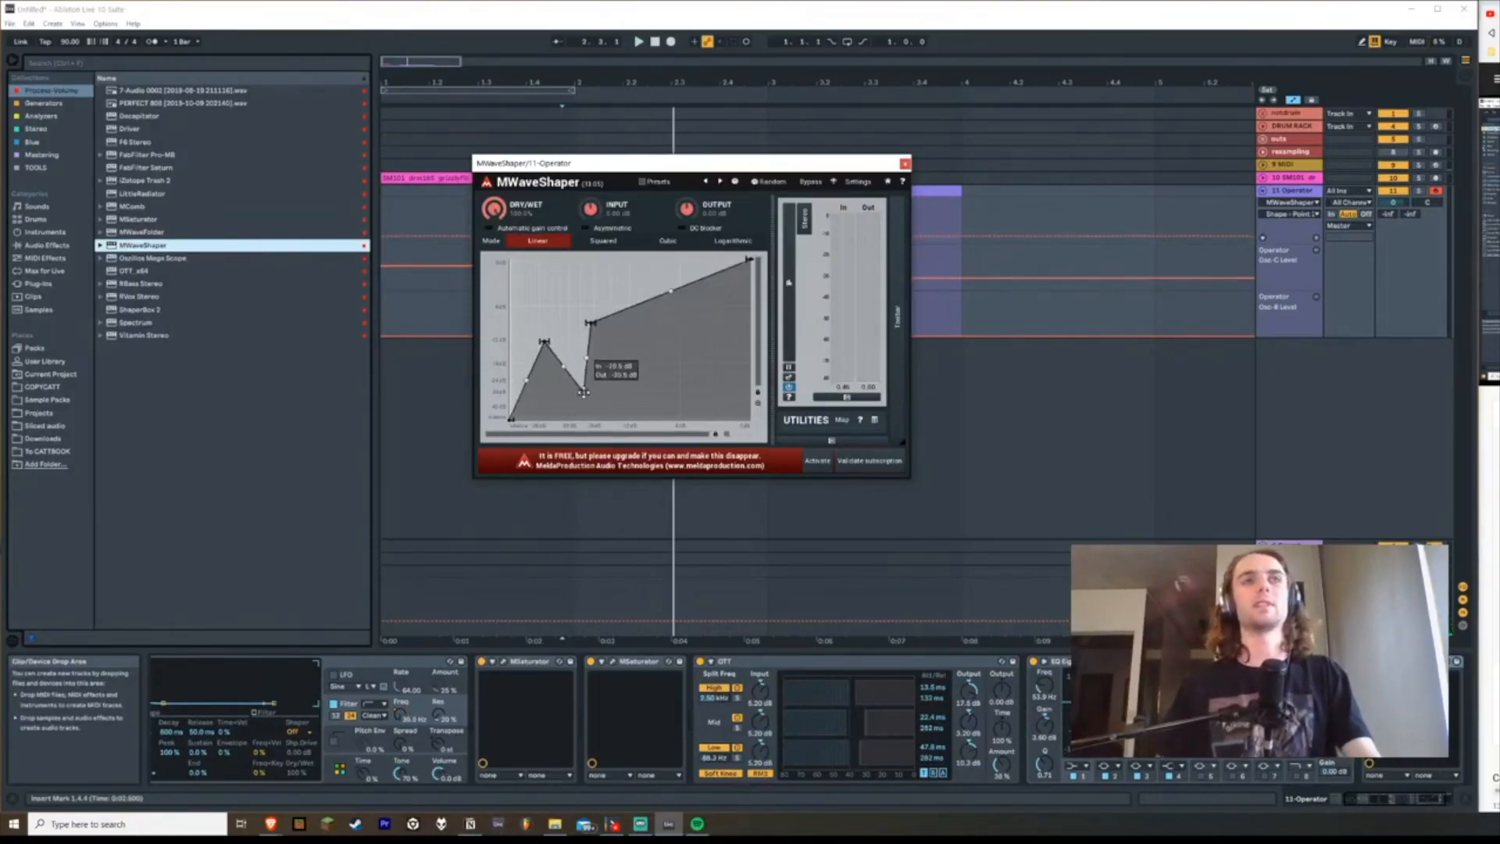
key("space")
left_click_drag(584, 393, 592, 324)
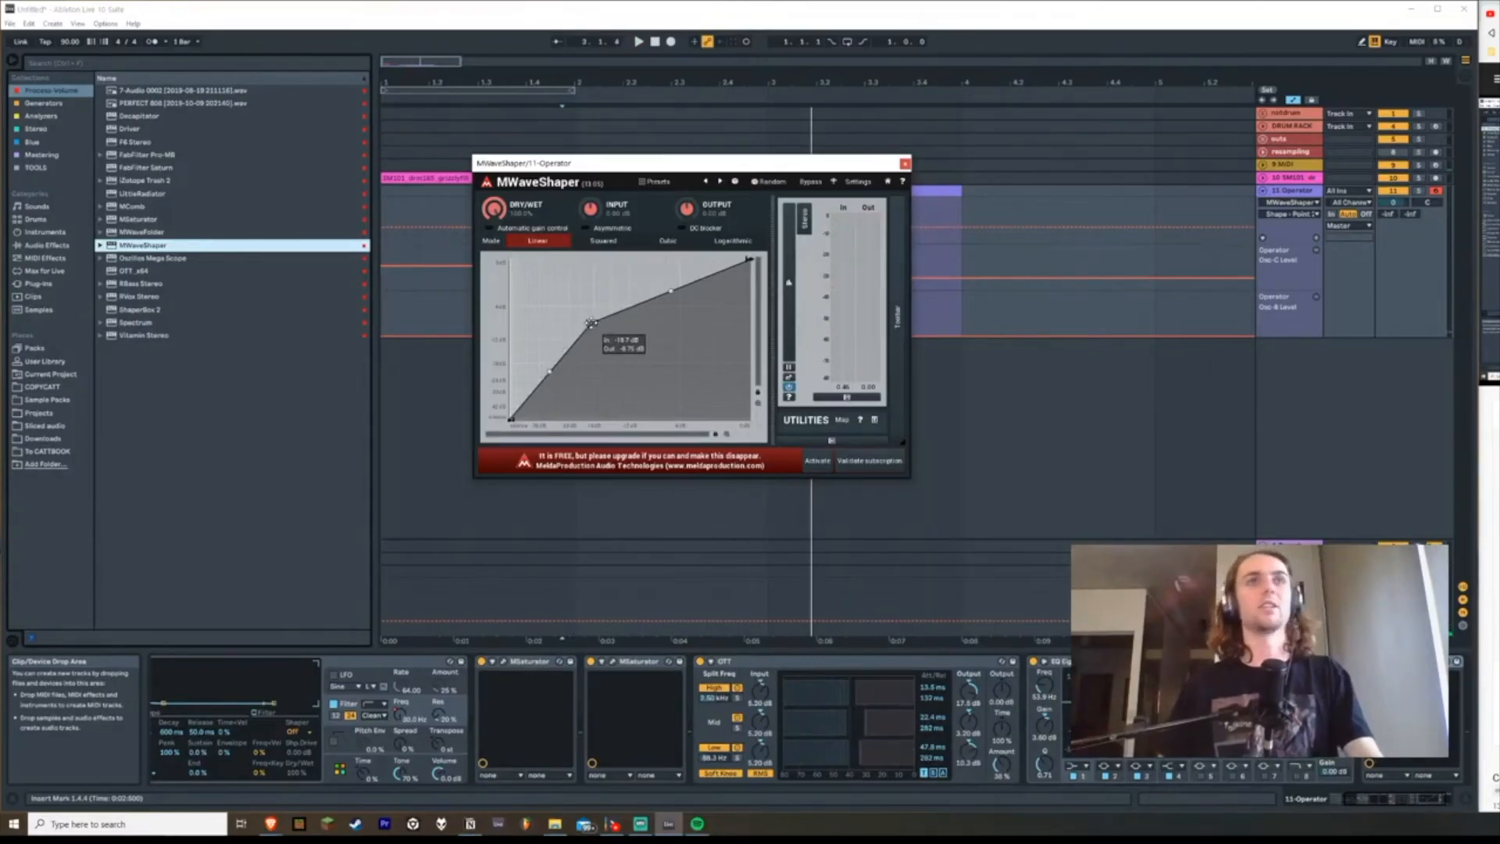
double_click(619, 354)
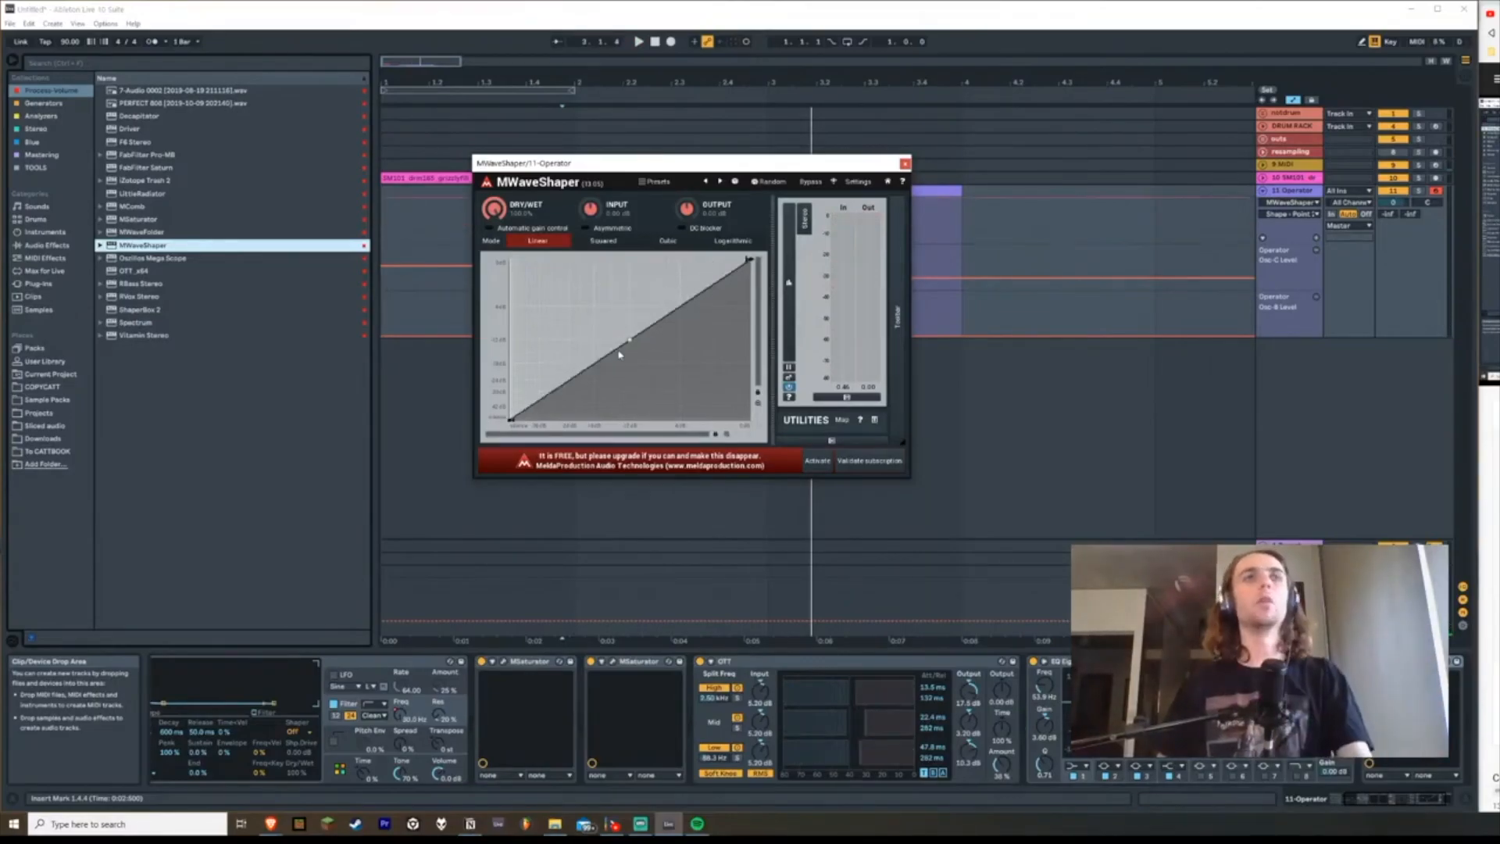
Step: Try bending MWaveShaper's straight line upward into a rounded arc during playback and reset its curvature
mouse_move(603, 317)
left_mouse_down()
mouse_move(630, 329)
mouse_move(632, 317)
left_mouse_up()
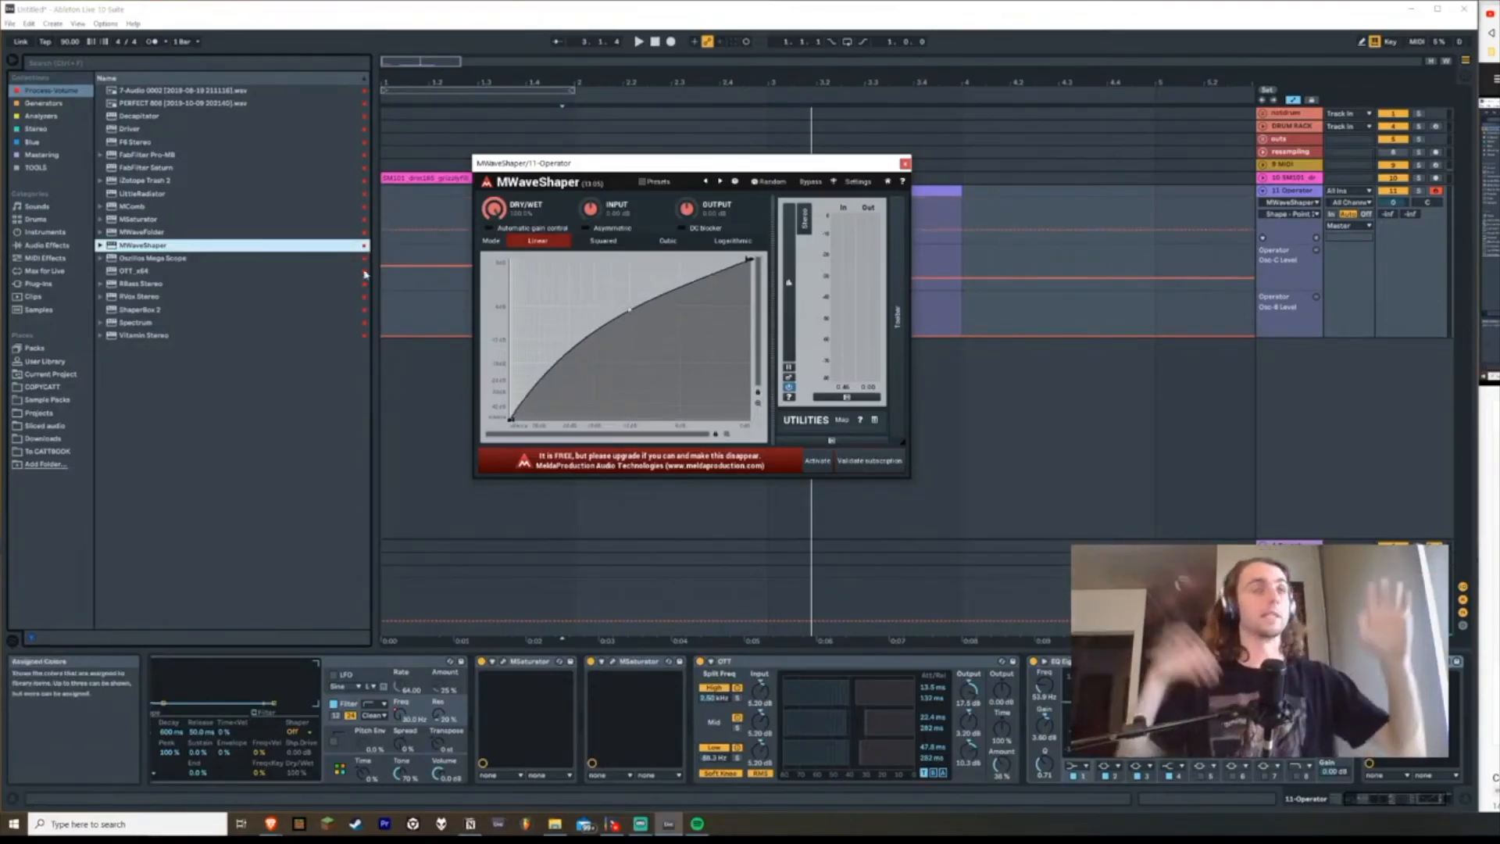
key("space")
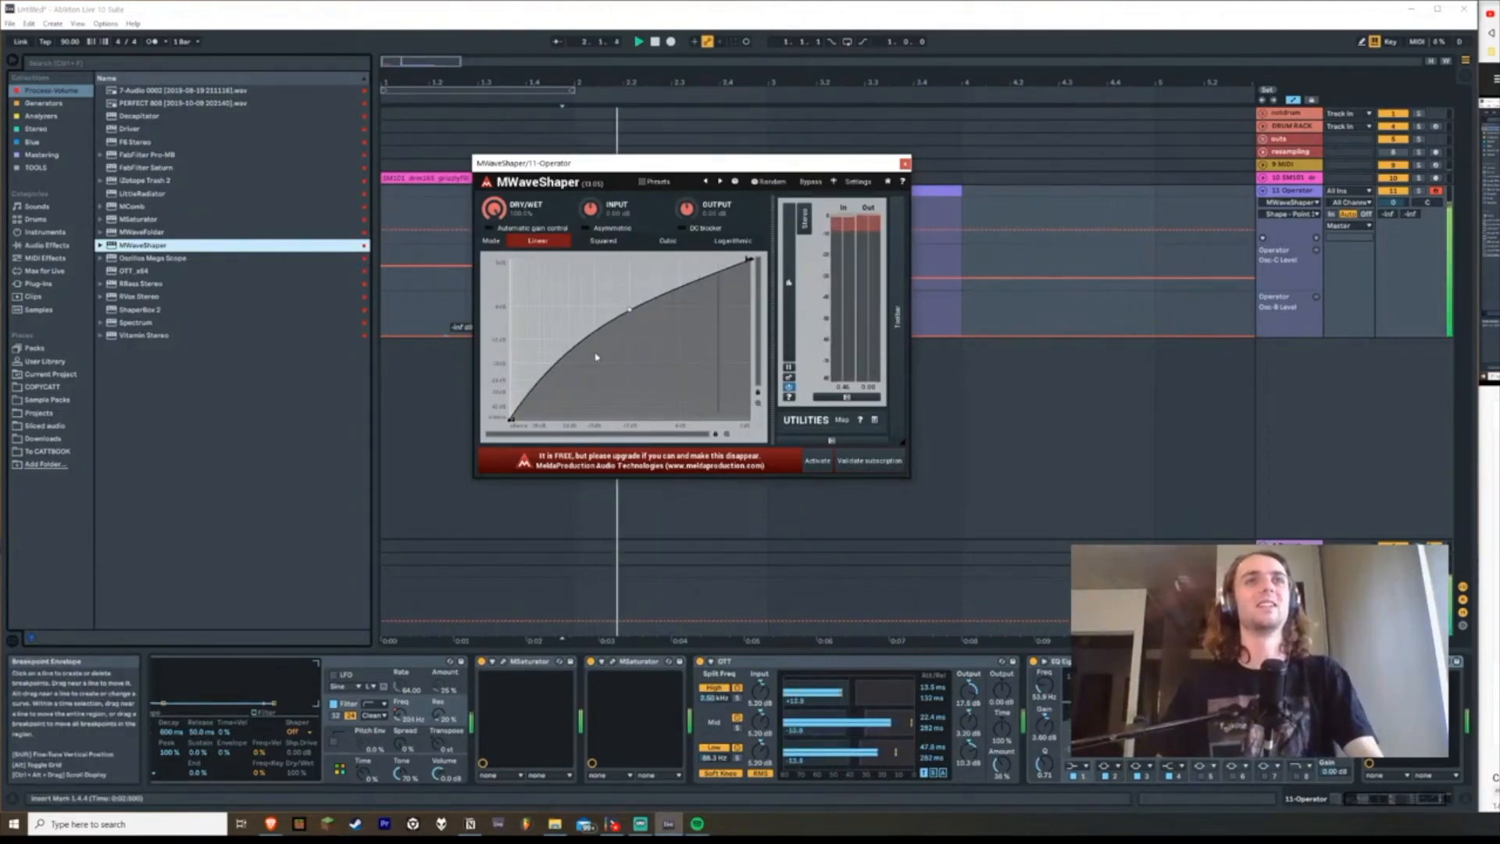
left_click_drag(632, 313, 629, 268)
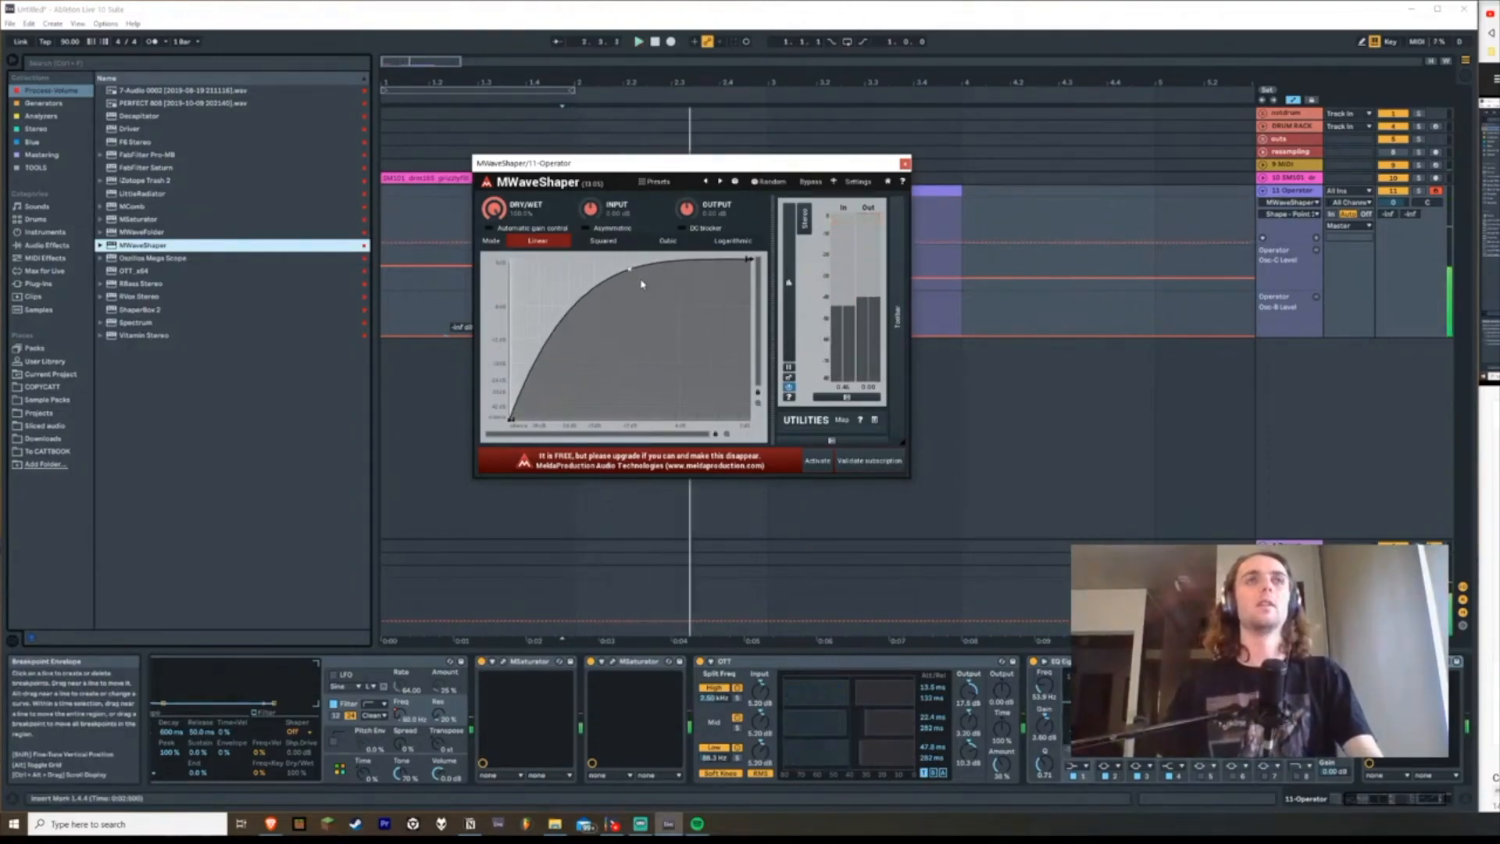
double_click(630, 271)
Step: Add a point to the upper part of MWaveShaper's line and bend the segment below it downward into an S-shaped curve
double_click(722, 273)
left_click_drag(723, 272, 698, 277)
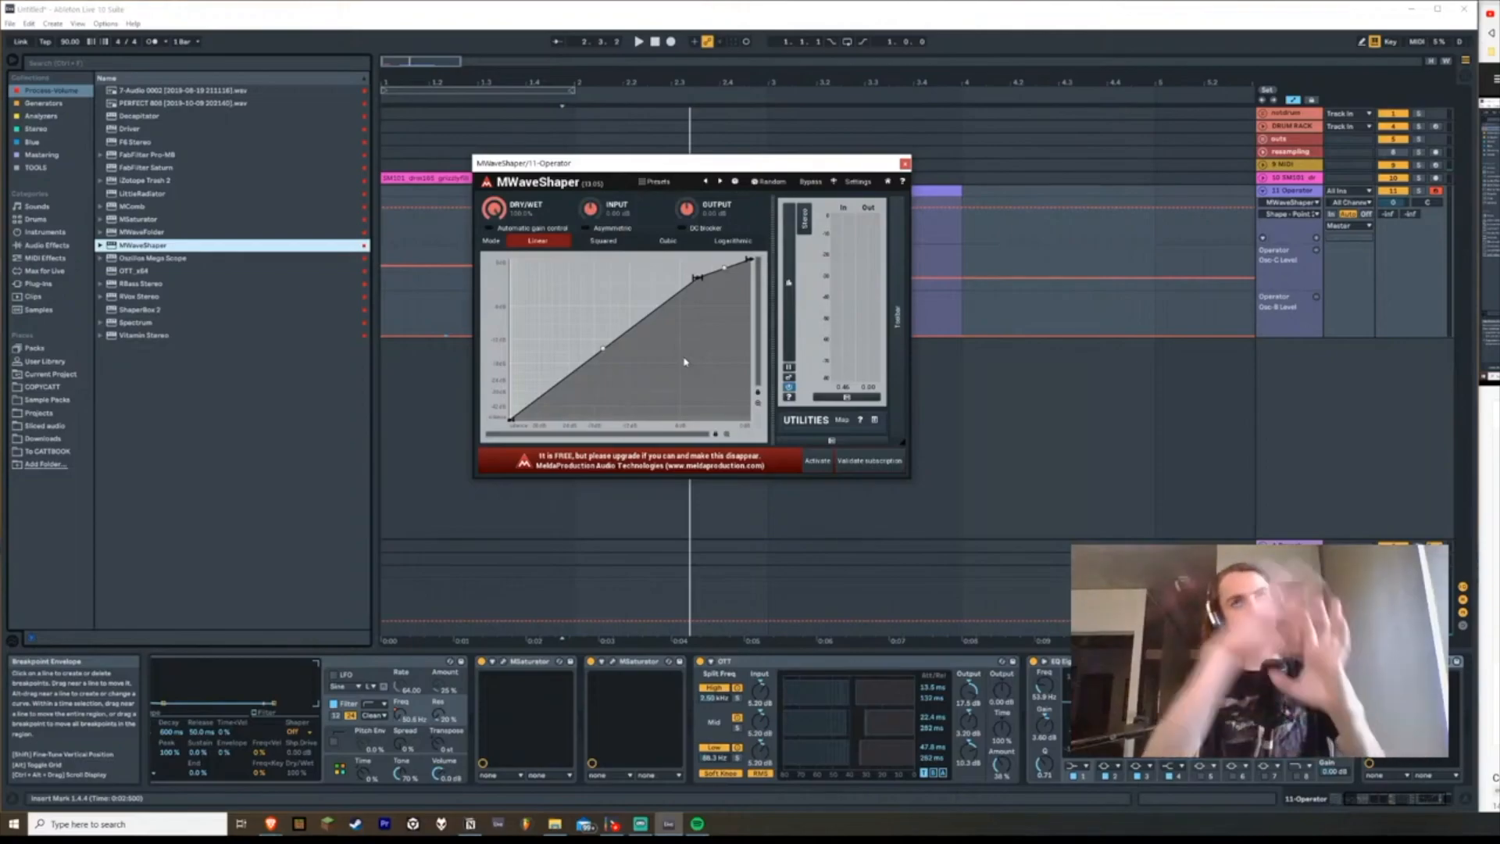
key("space")
left_click_drag(697, 277, 607, 273)
left_click_drag(558, 345, 558, 390)
left_click_drag(608, 274, 667, 289)
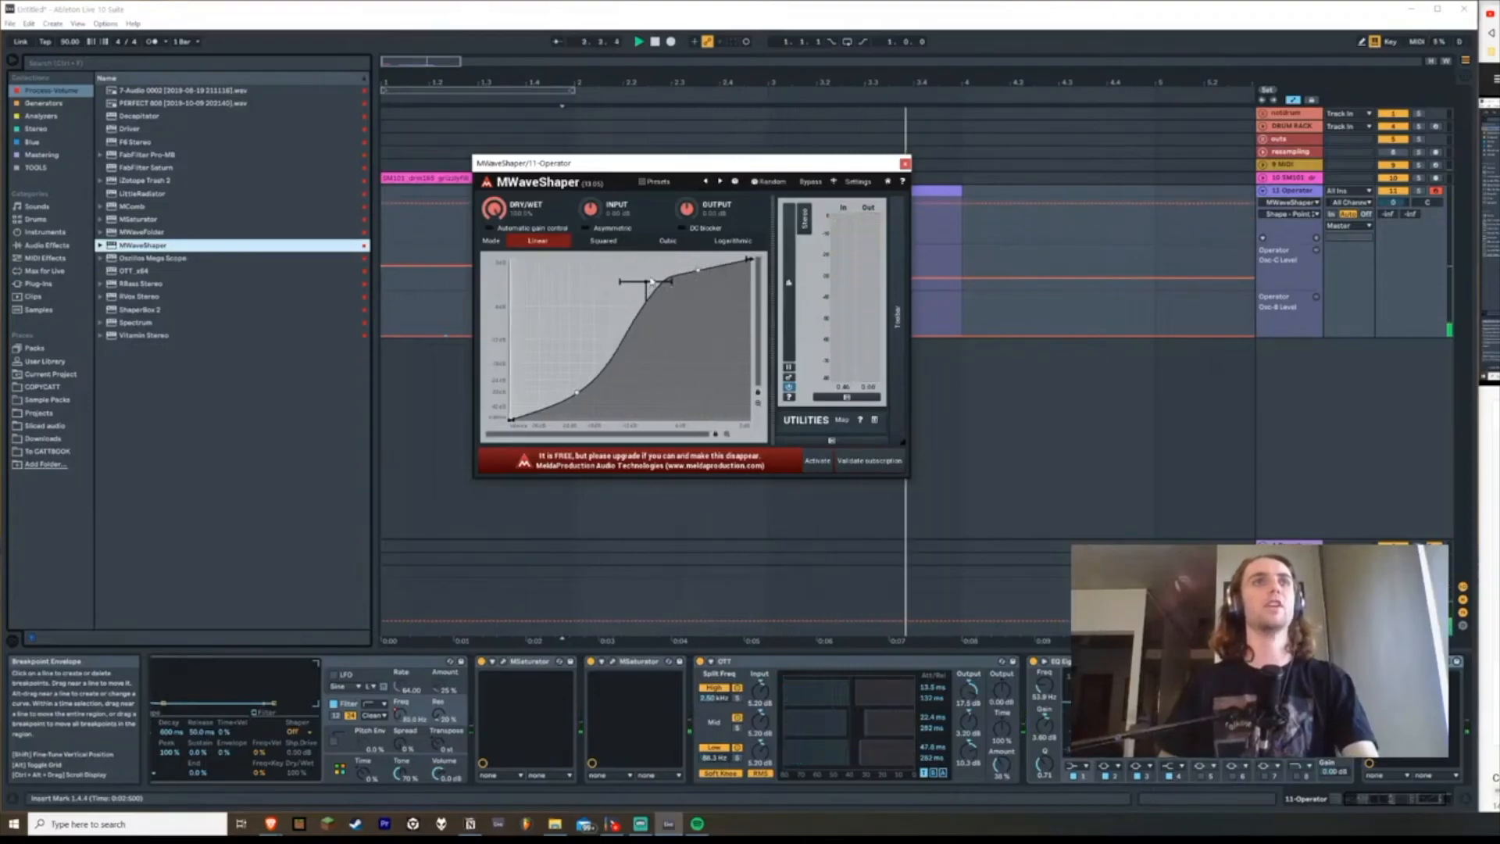
Step: Delete and re-create the upper curve point in MWaveShaper, widen its smoothing, and check its point properties
double_click(647, 282)
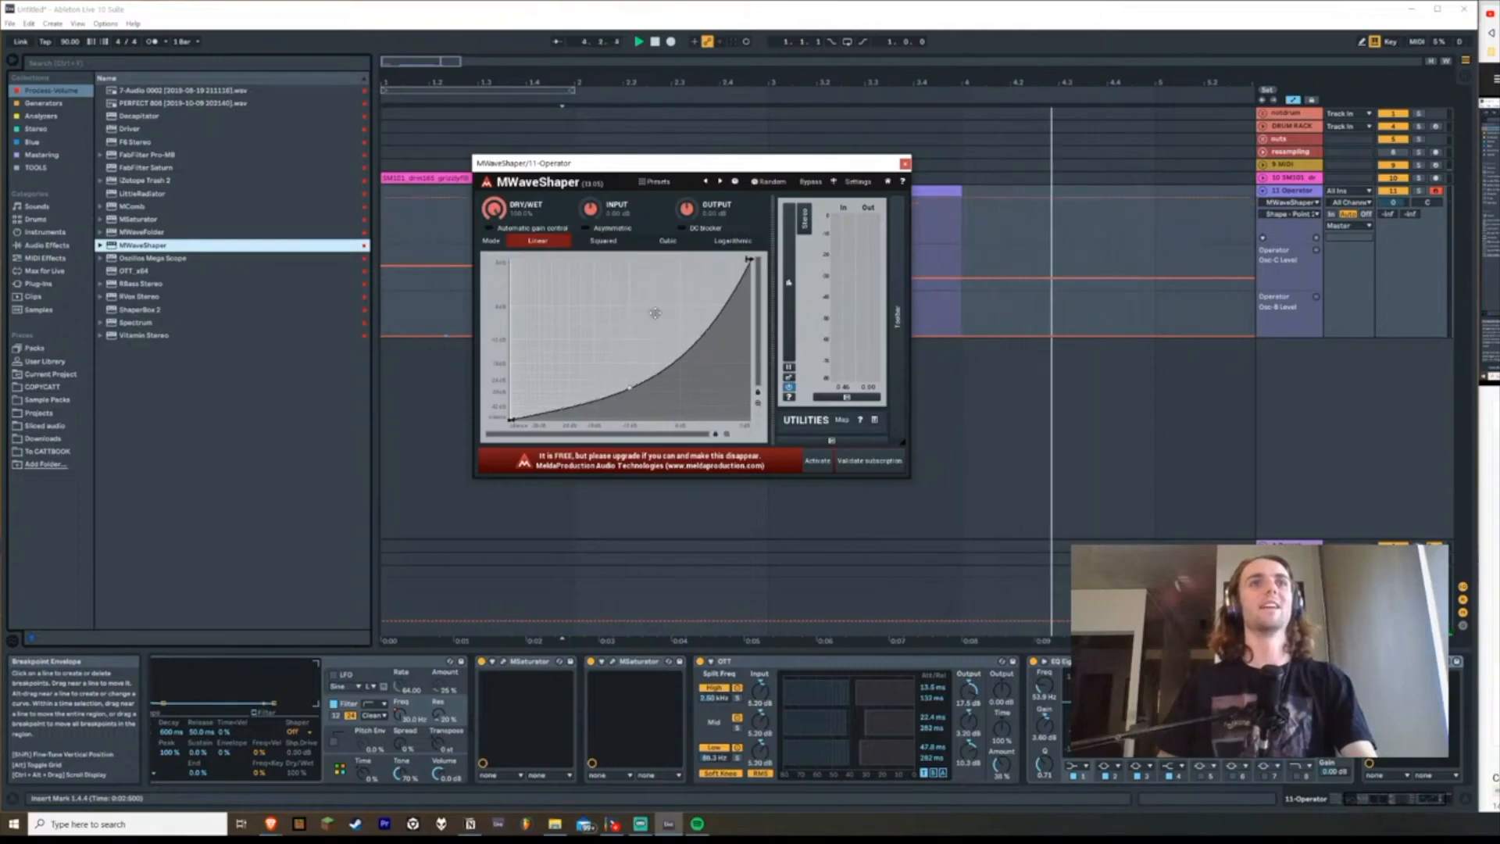
double_click(643, 294)
left_click_drag(648, 300, 759, 307)
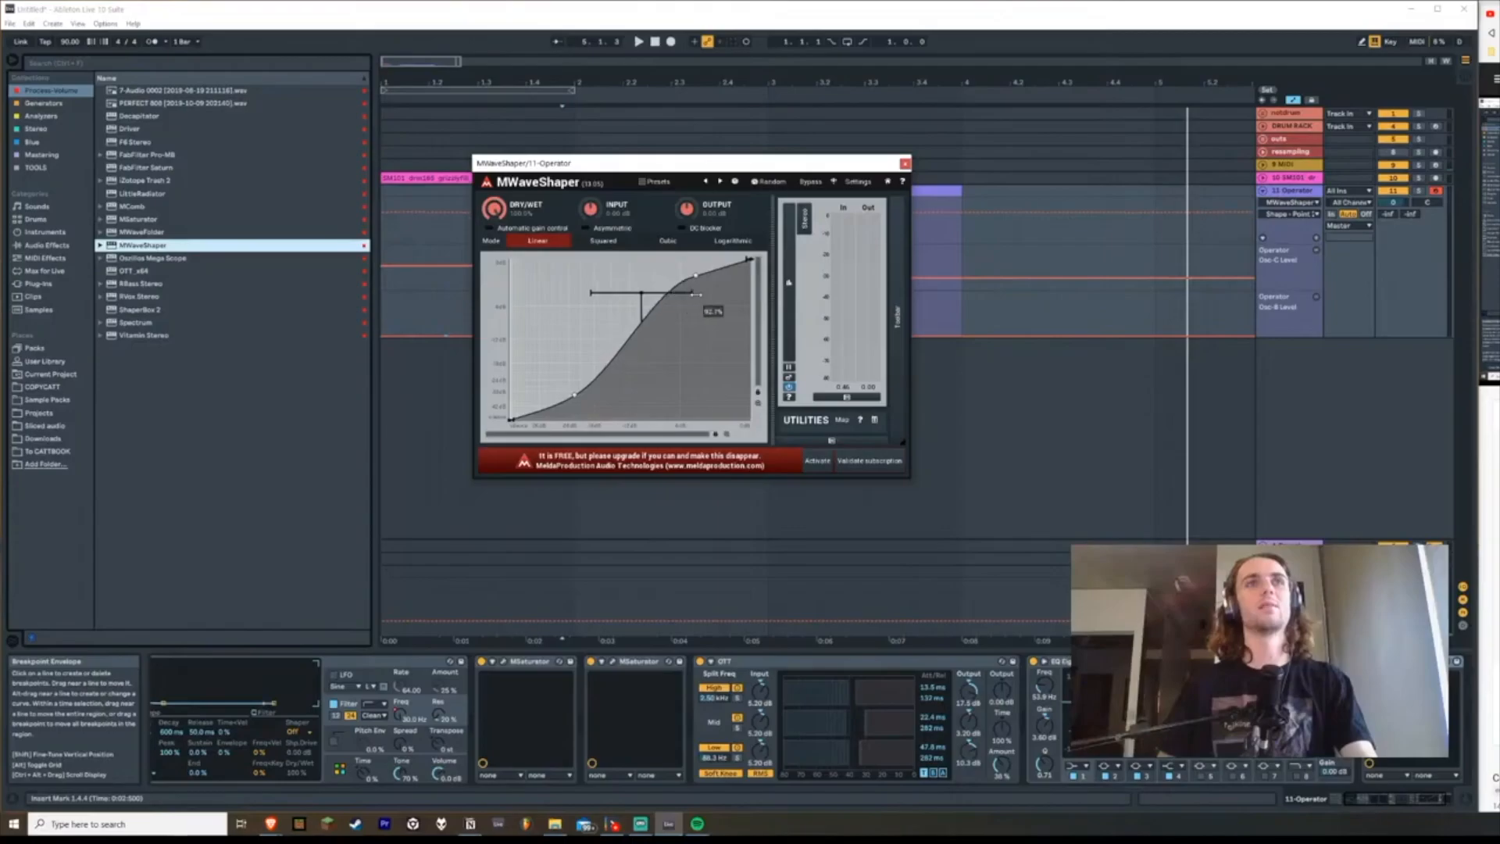
left_click_drag(658, 314, 674, 310)
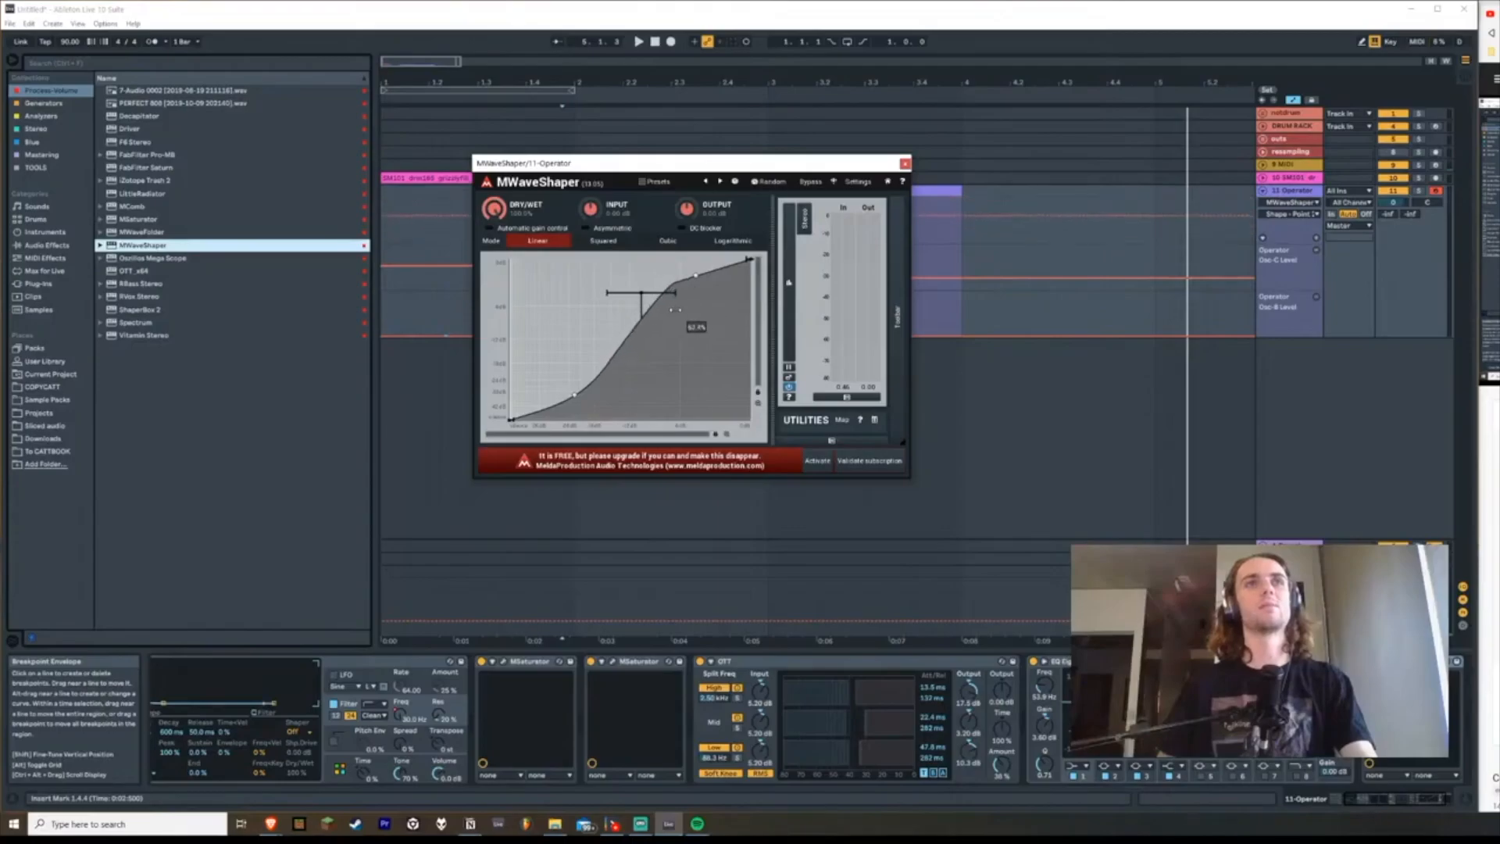
right_click(695, 293)
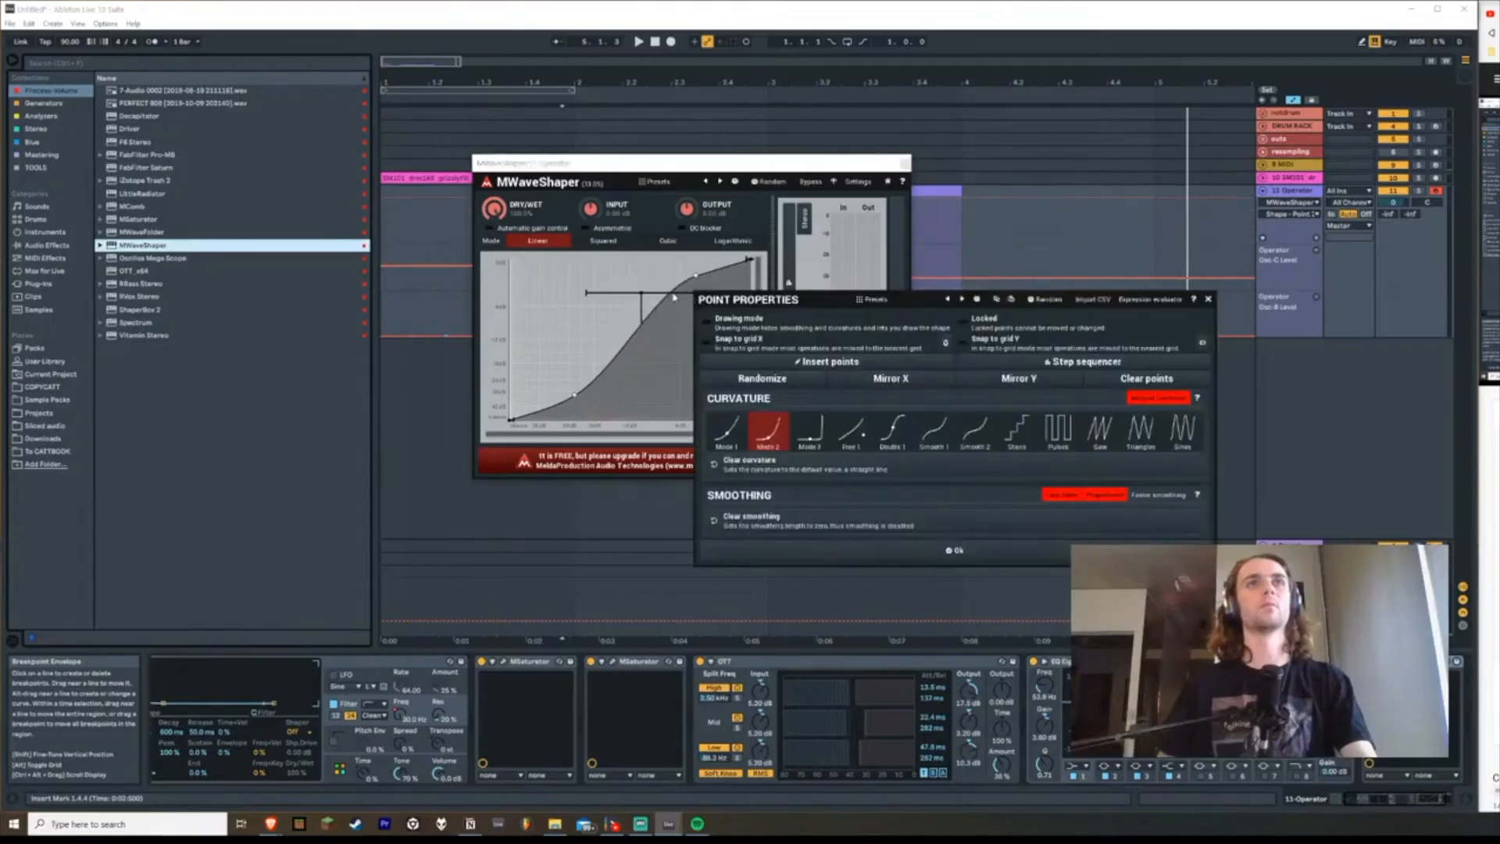
left_click(1207, 299)
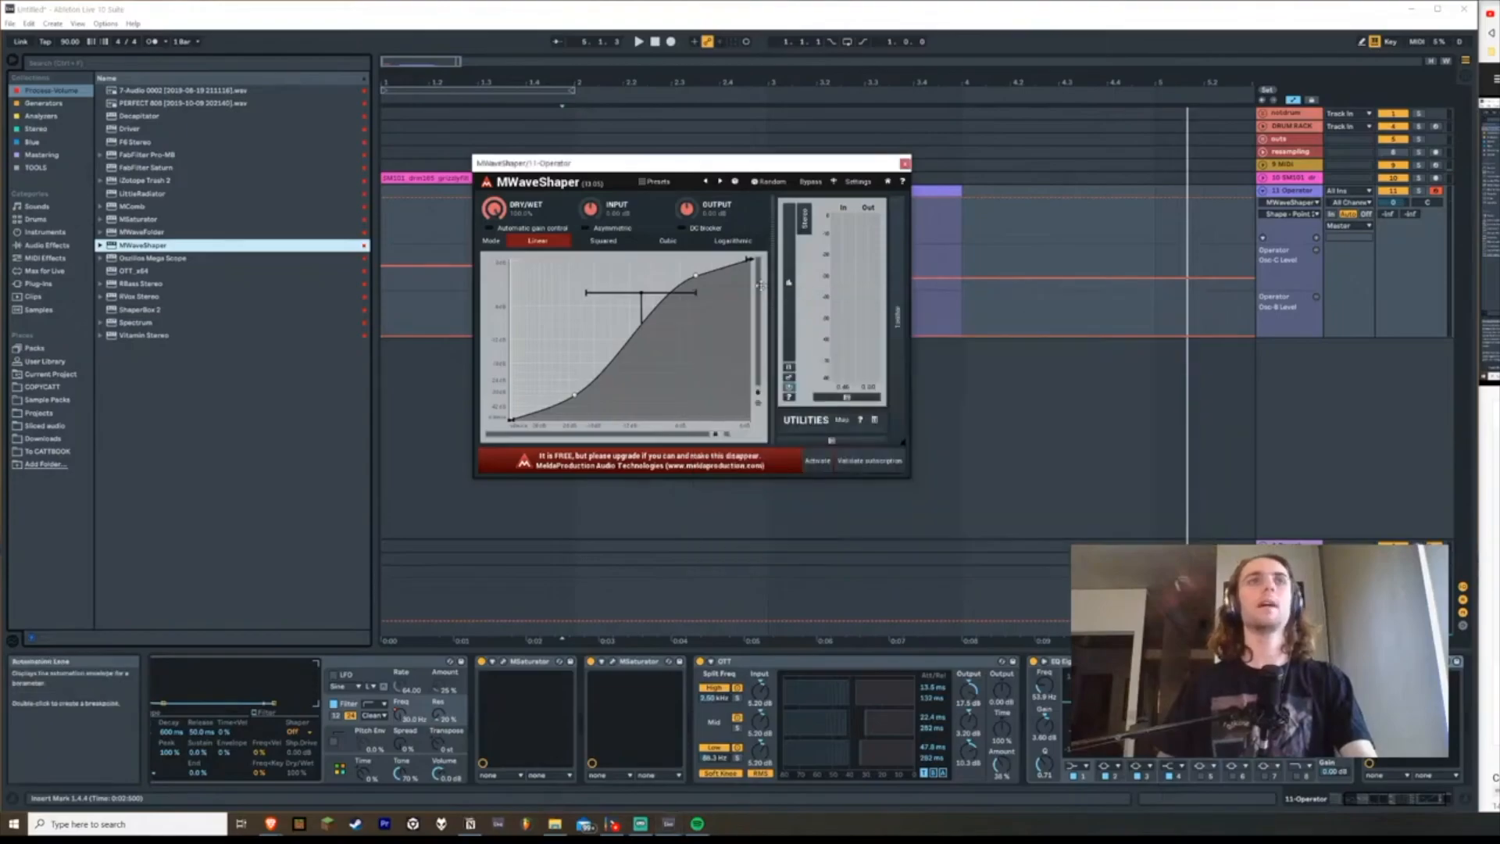
Step: Move the smoothed curve point to a lower input level for a steeper rise, audition it, and close MWaveShaper
key("space")
left_click_drag(640, 293, 581, 285)
key("space")
key("space")
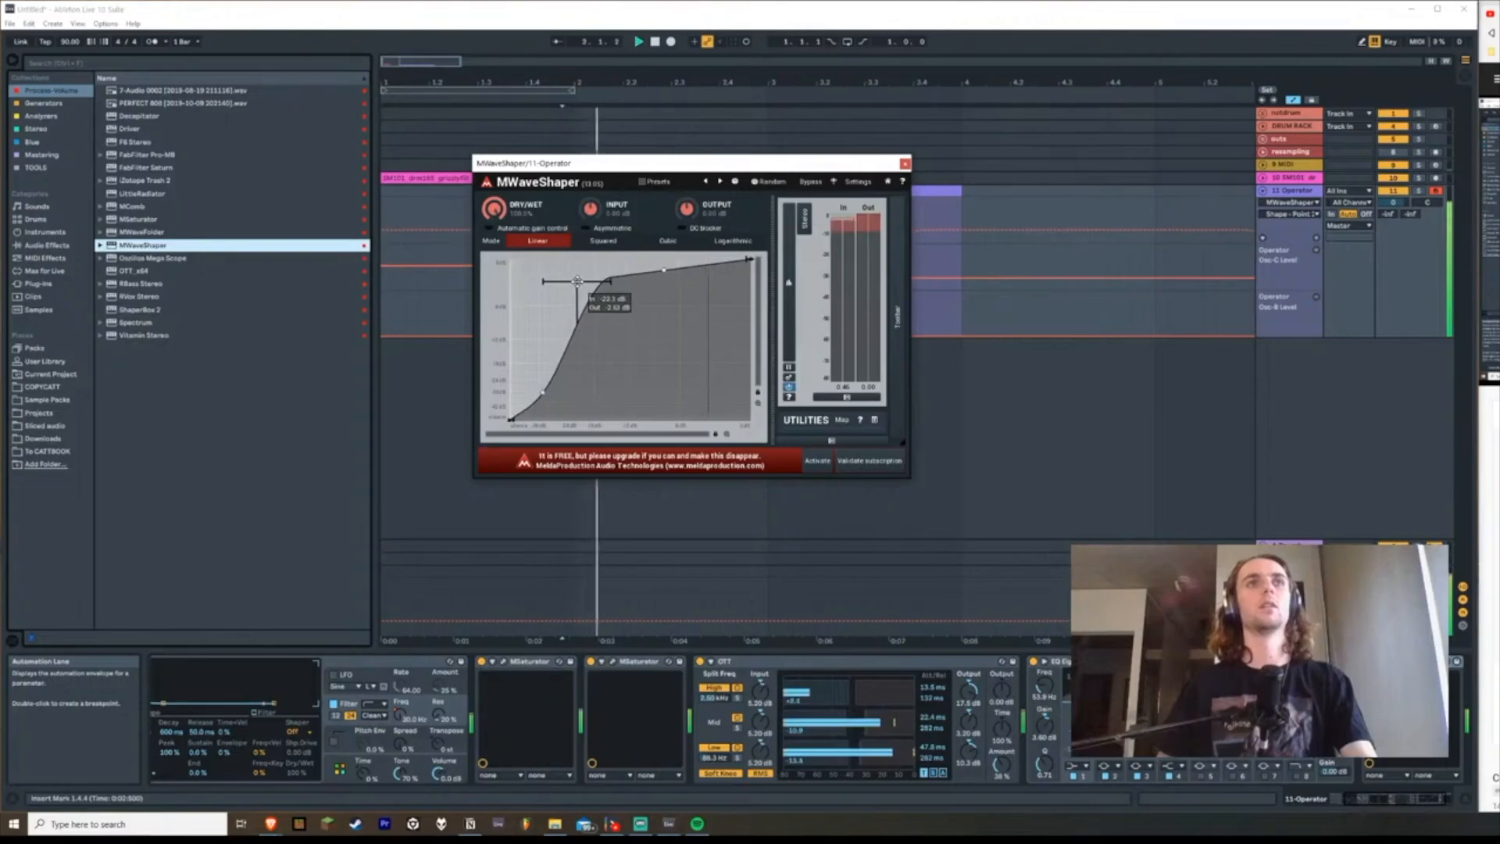
left_click(905, 163)
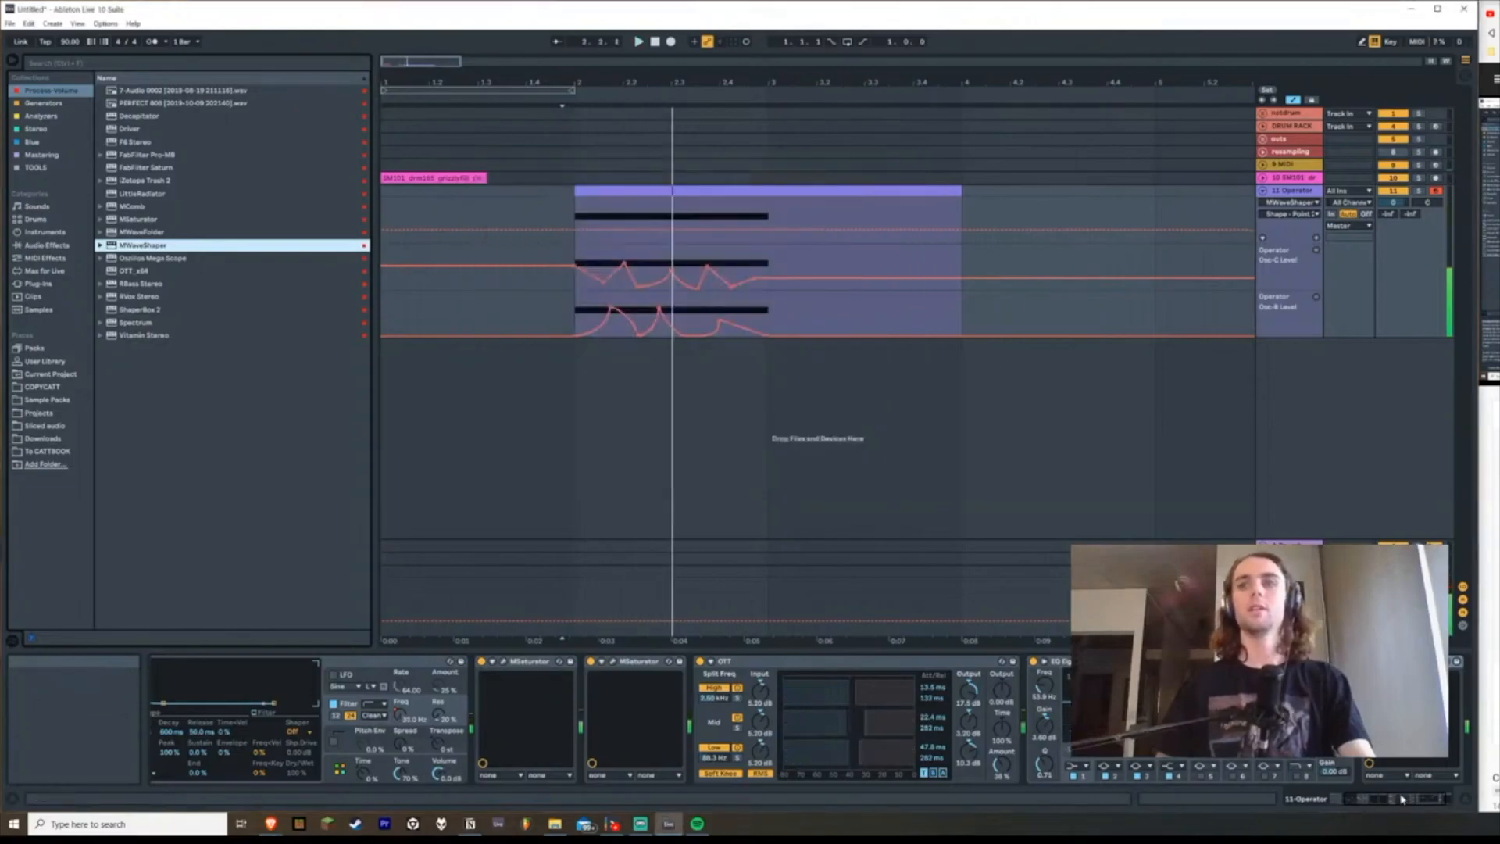
Step: Add FabFilter Saturn after MWaveShaper and split its spectrum into a low and a high band
left_click(1465, 719)
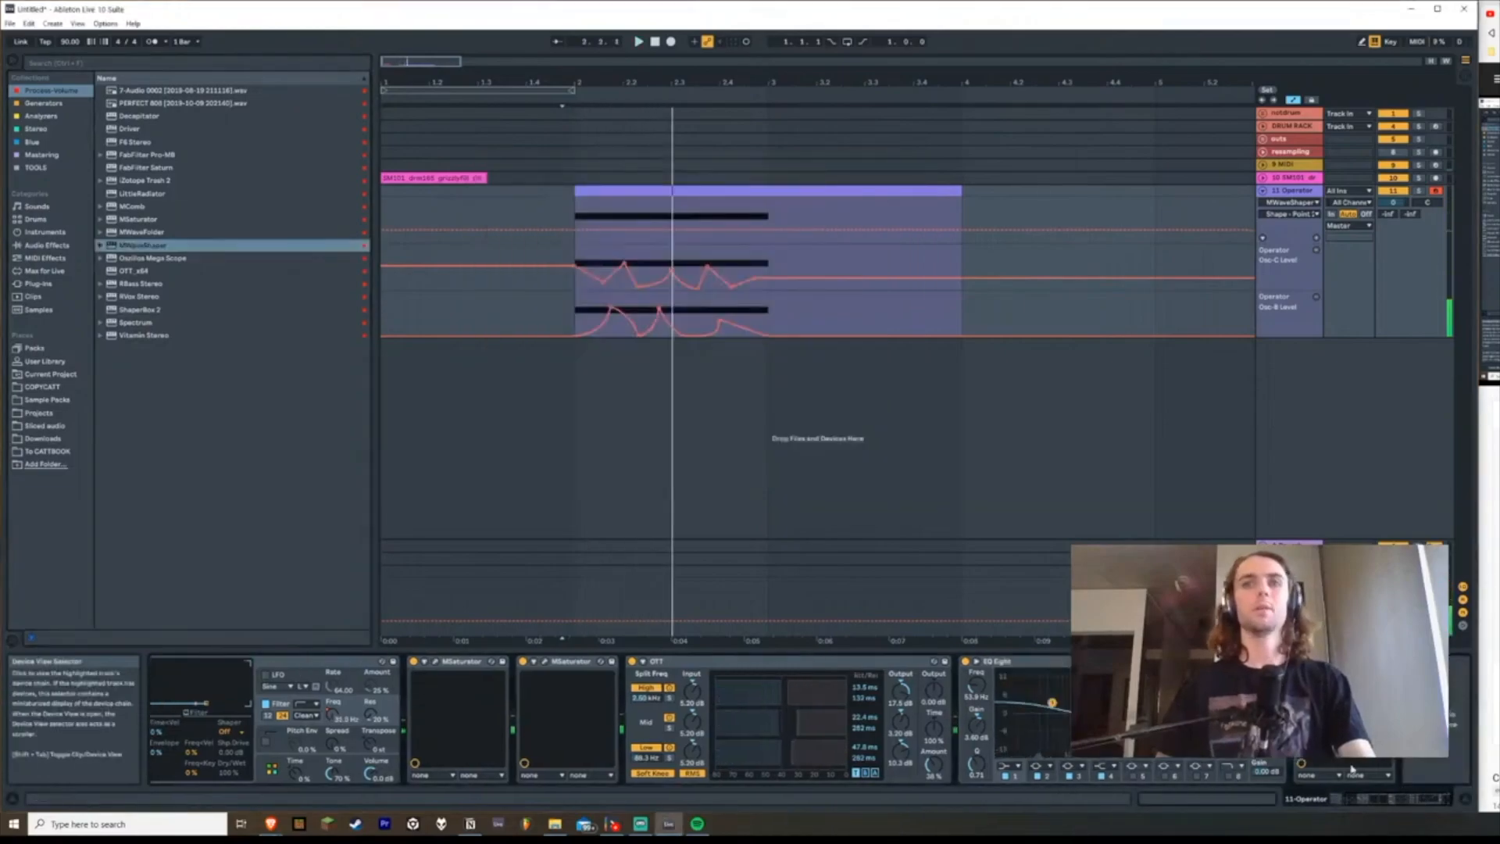
left_click(146, 167)
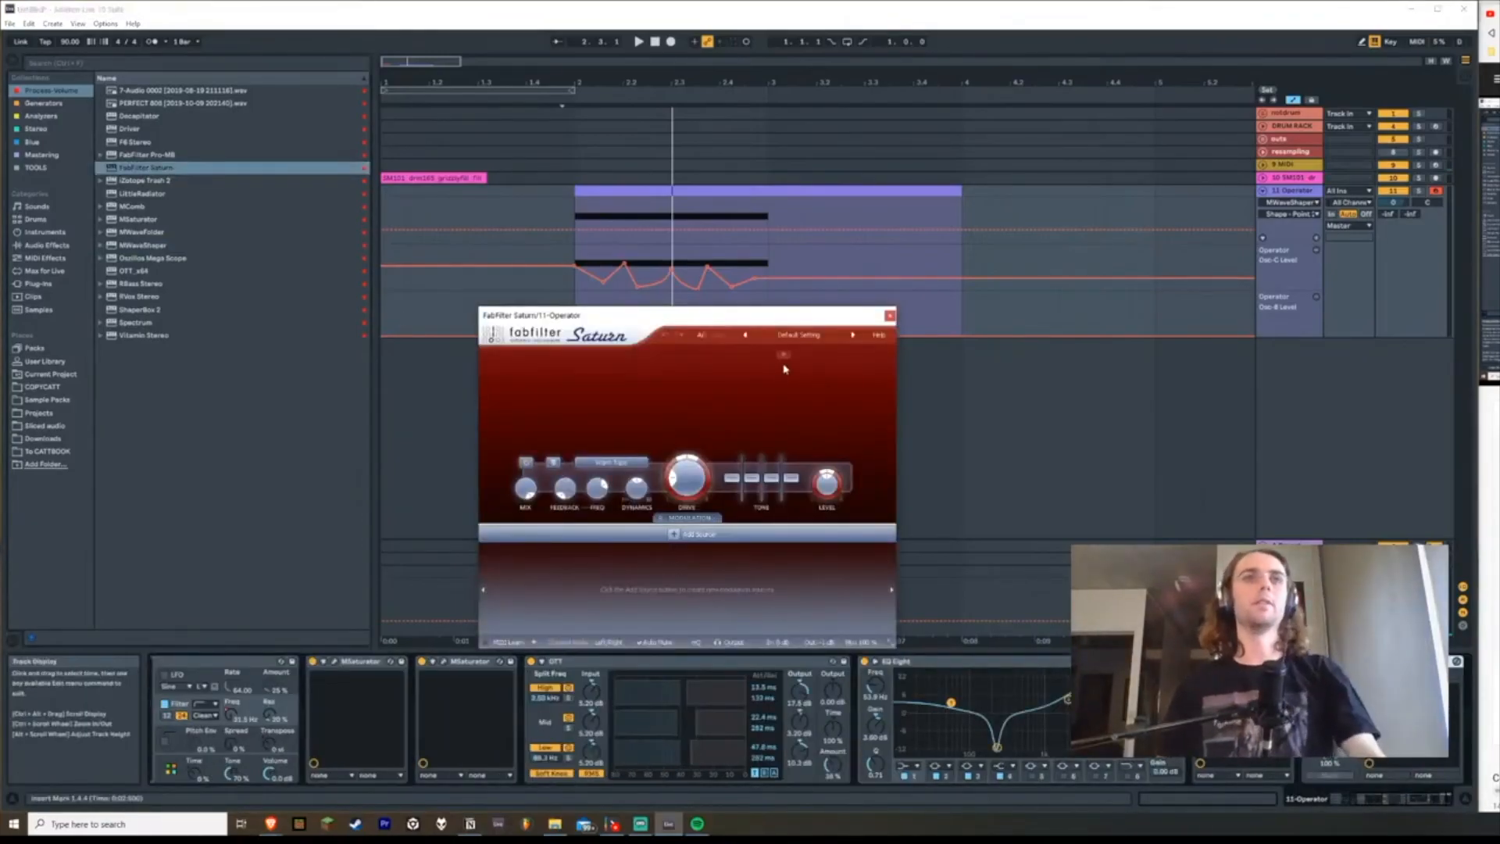
left_click(784, 367)
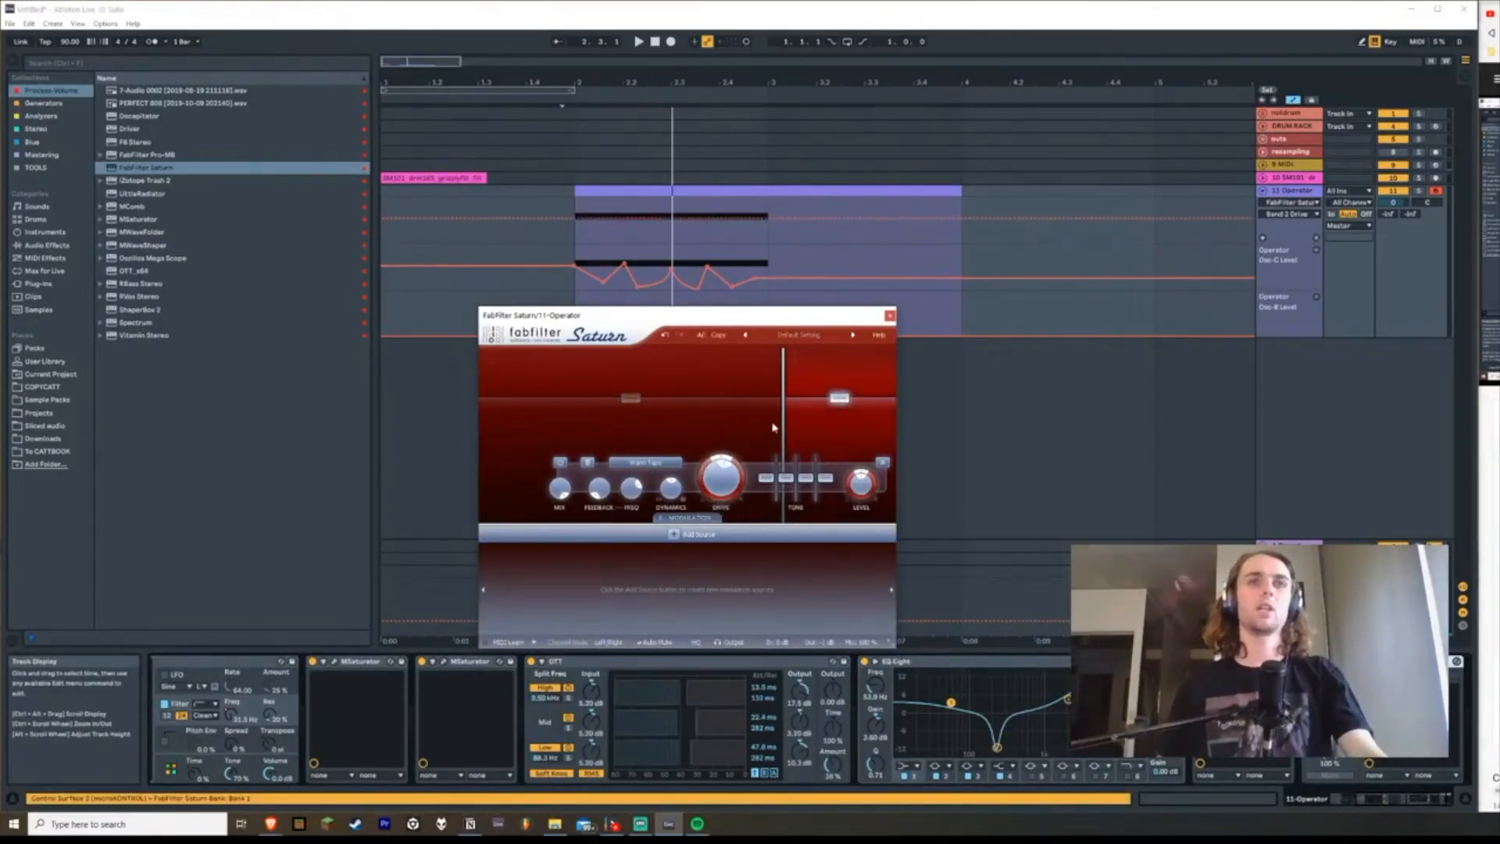
Step: Adjust the drive and level of Saturn's high band while playing the clip
key("space")
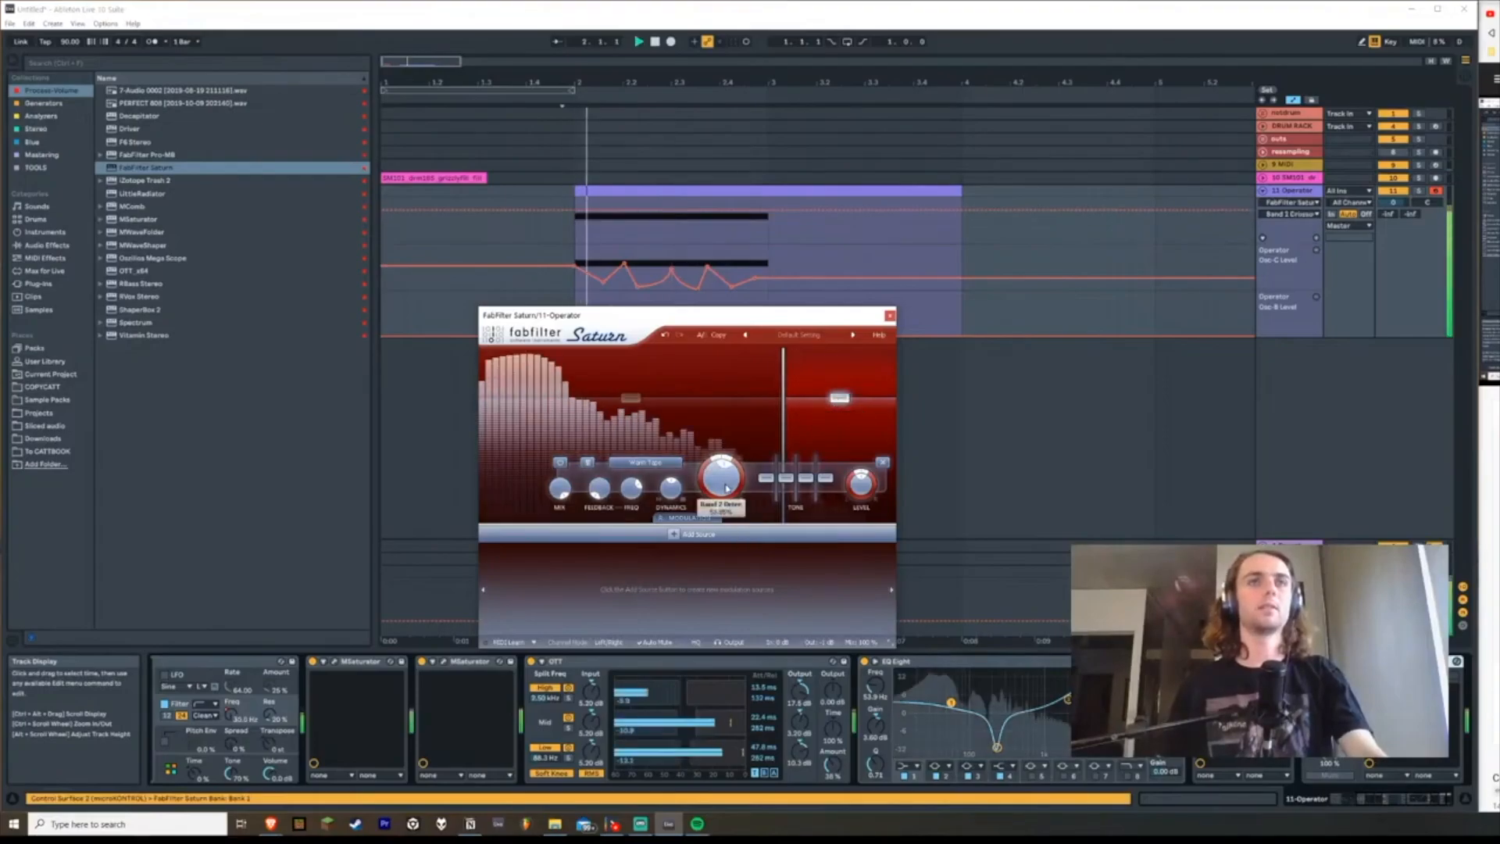
left_click(842, 400)
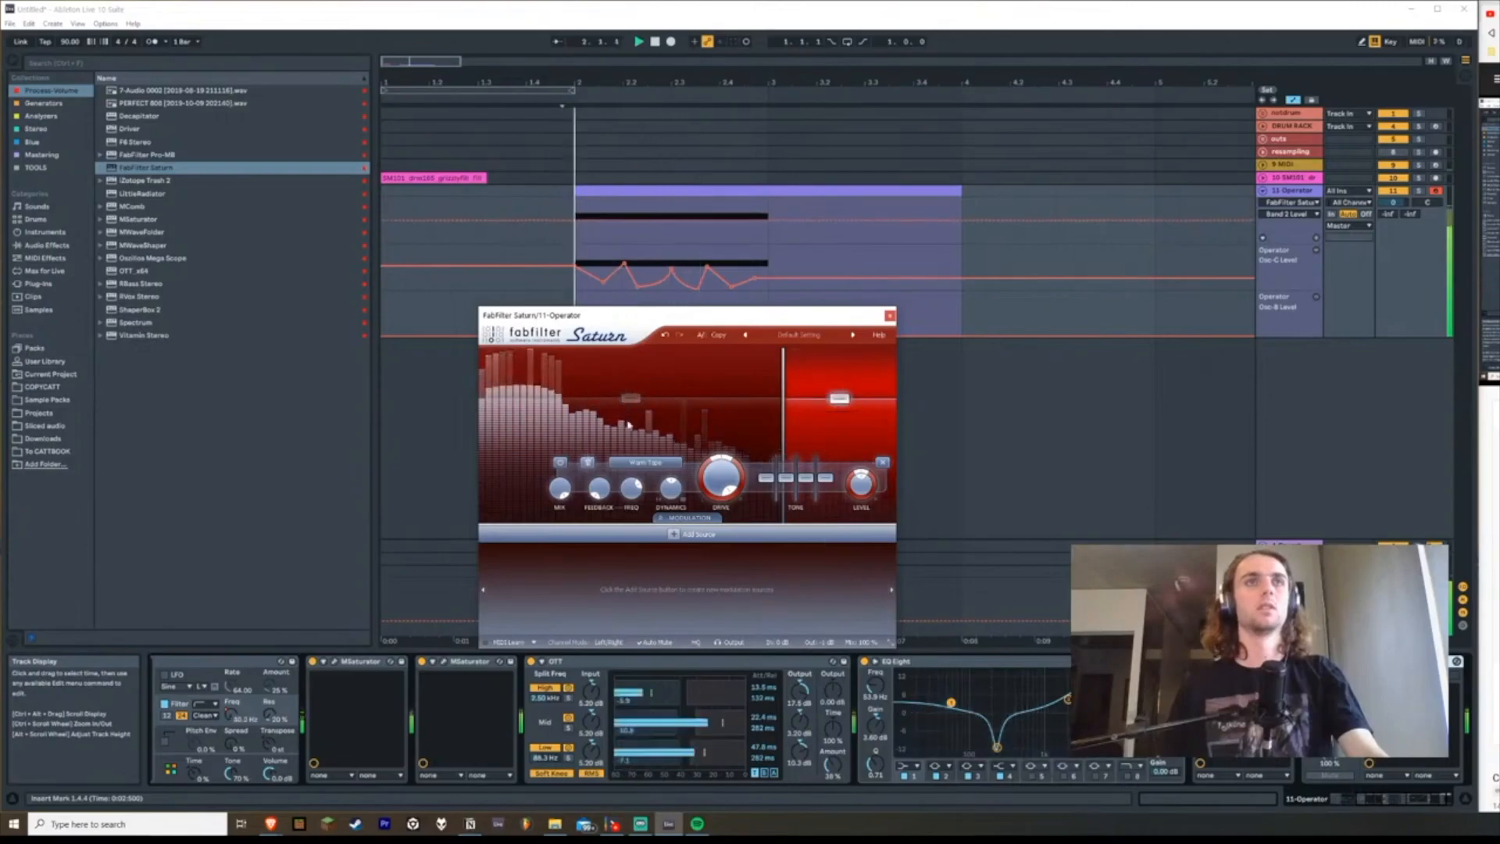
key("space")
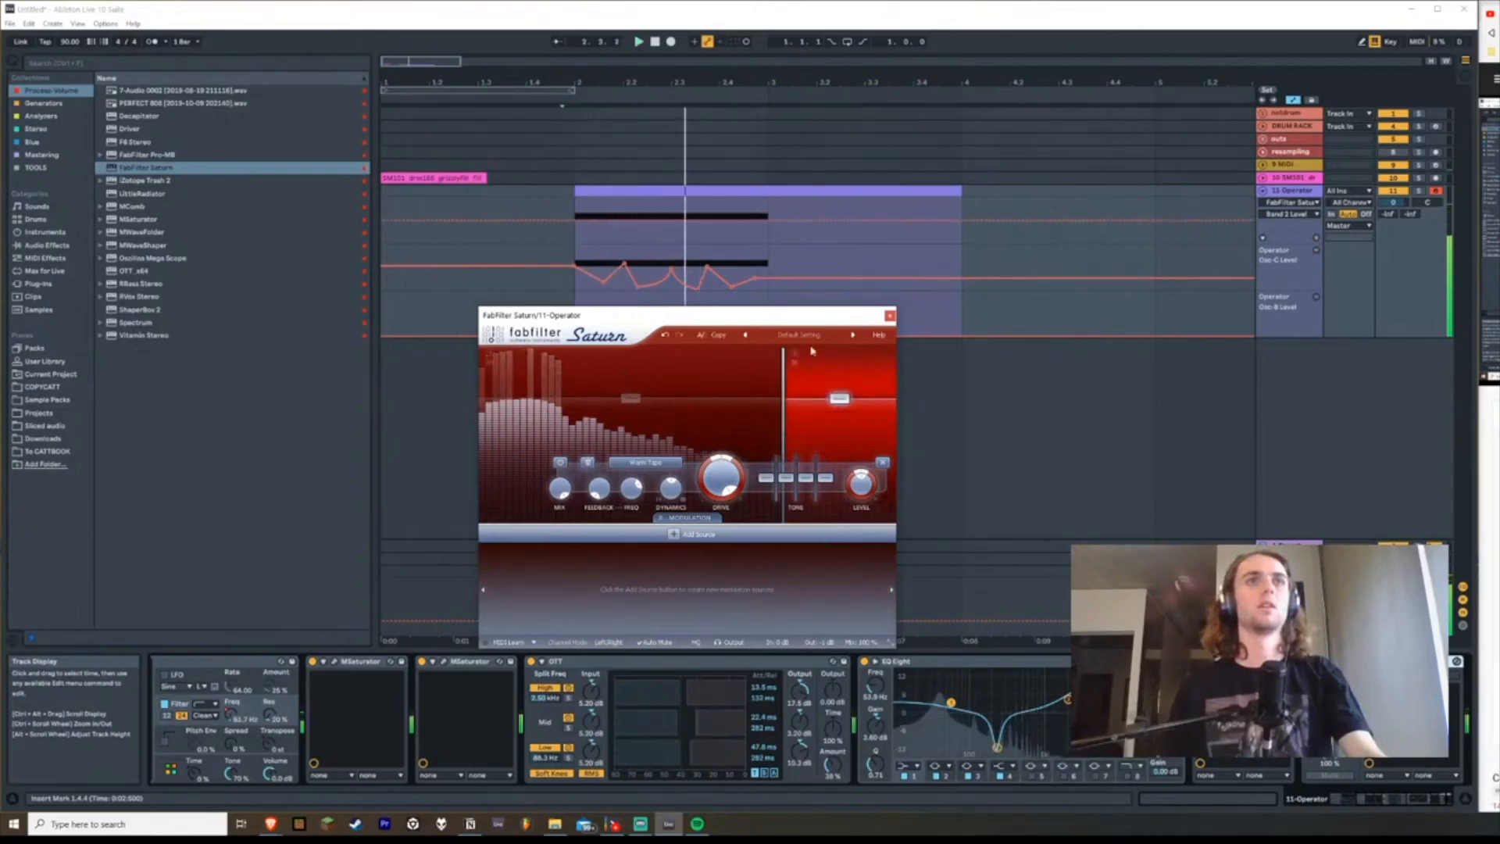
Step: Close Saturn, add Dynamic Tube at the end of the effect chain, and adjust its Dry/Wet mix
left_click(889, 315)
left_click(45, 245)
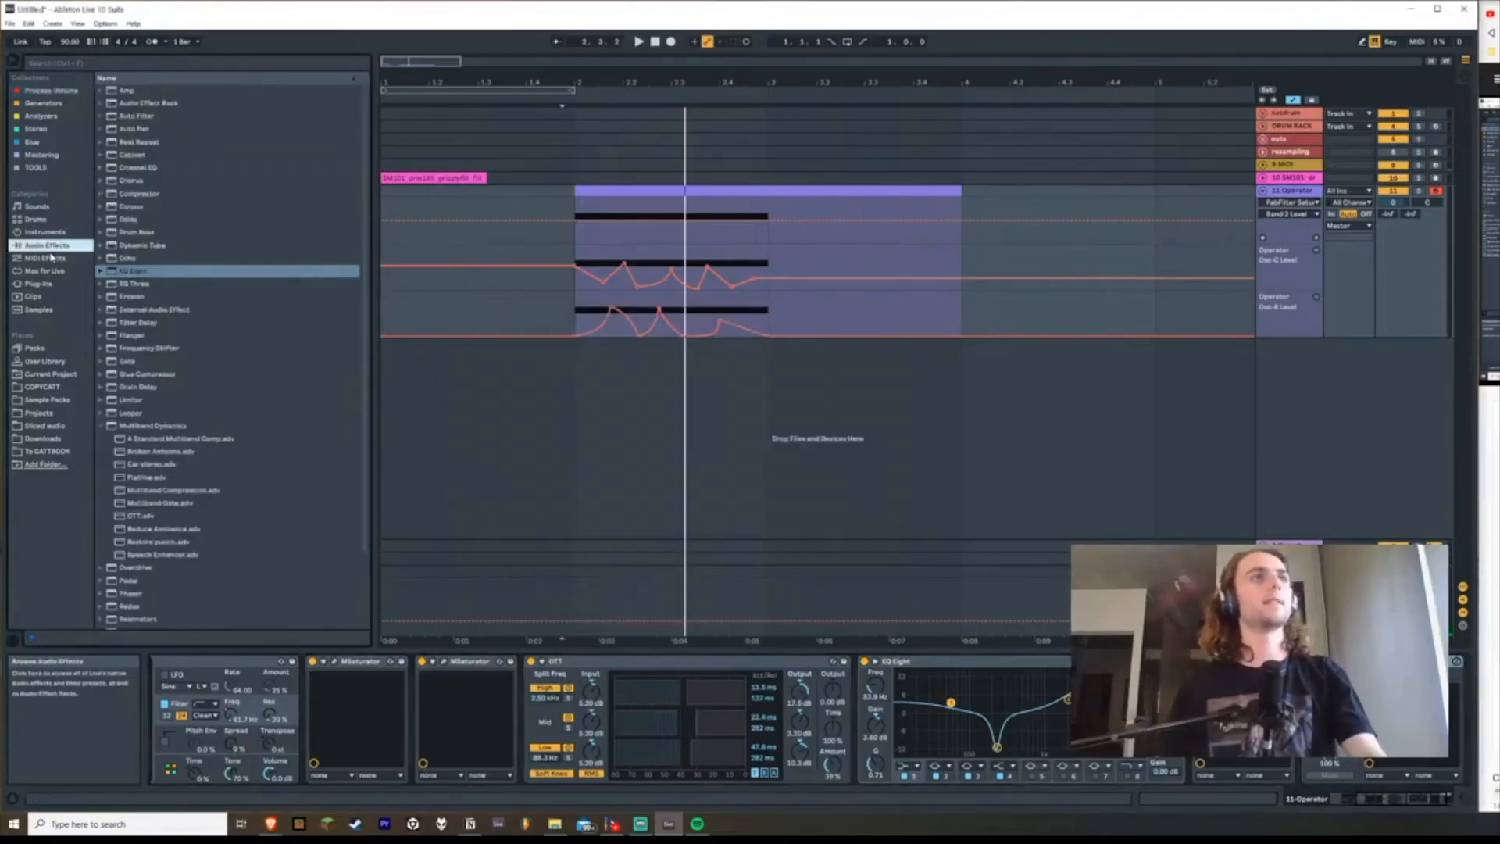
double_click(151, 247)
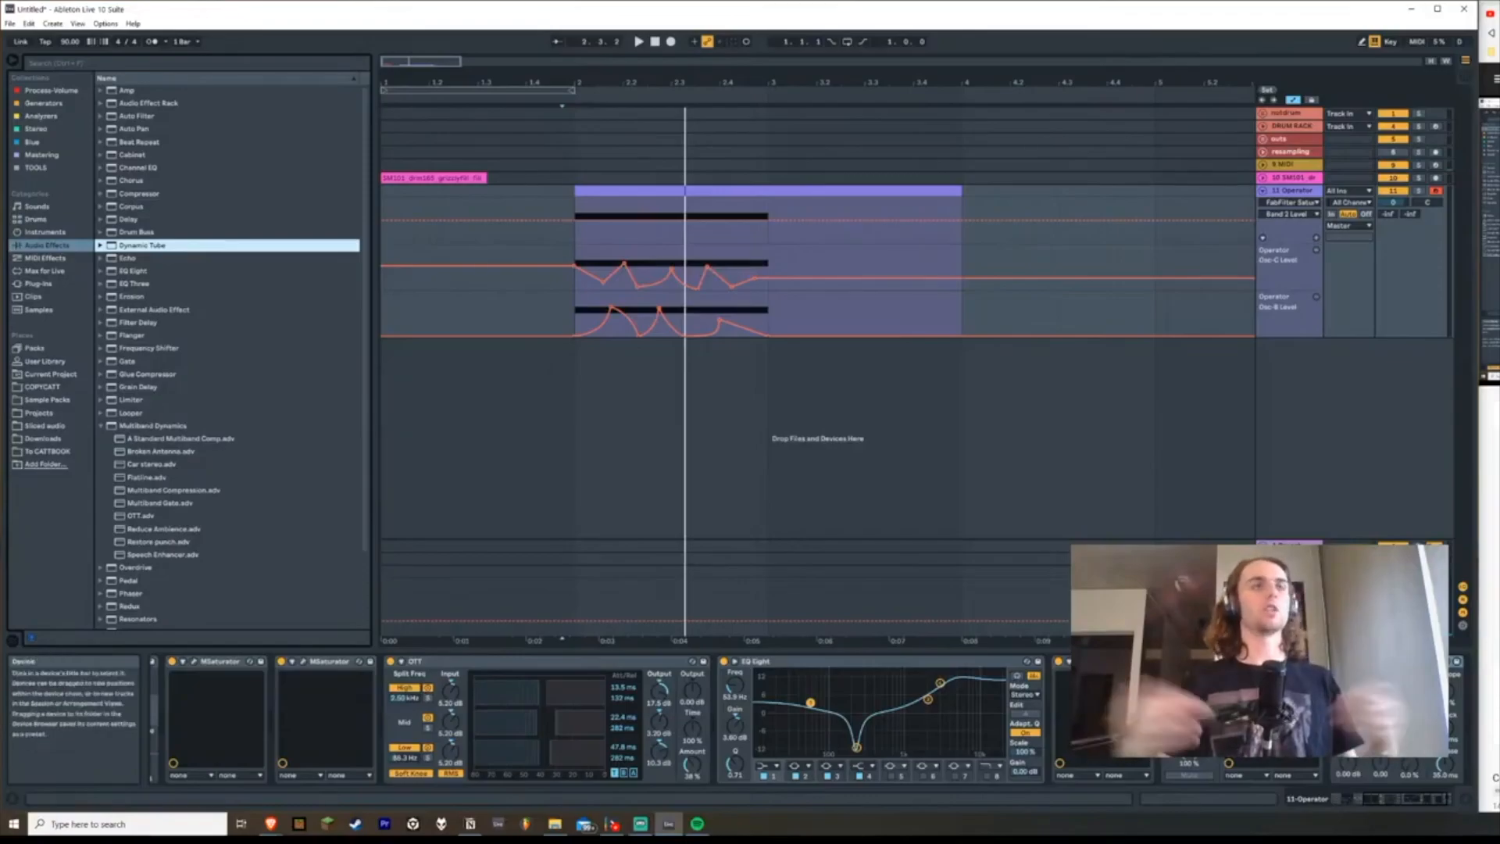
left_click_drag(1347, 688, 1348, 715)
left_click_drag(1430, 799, 1455, 800)
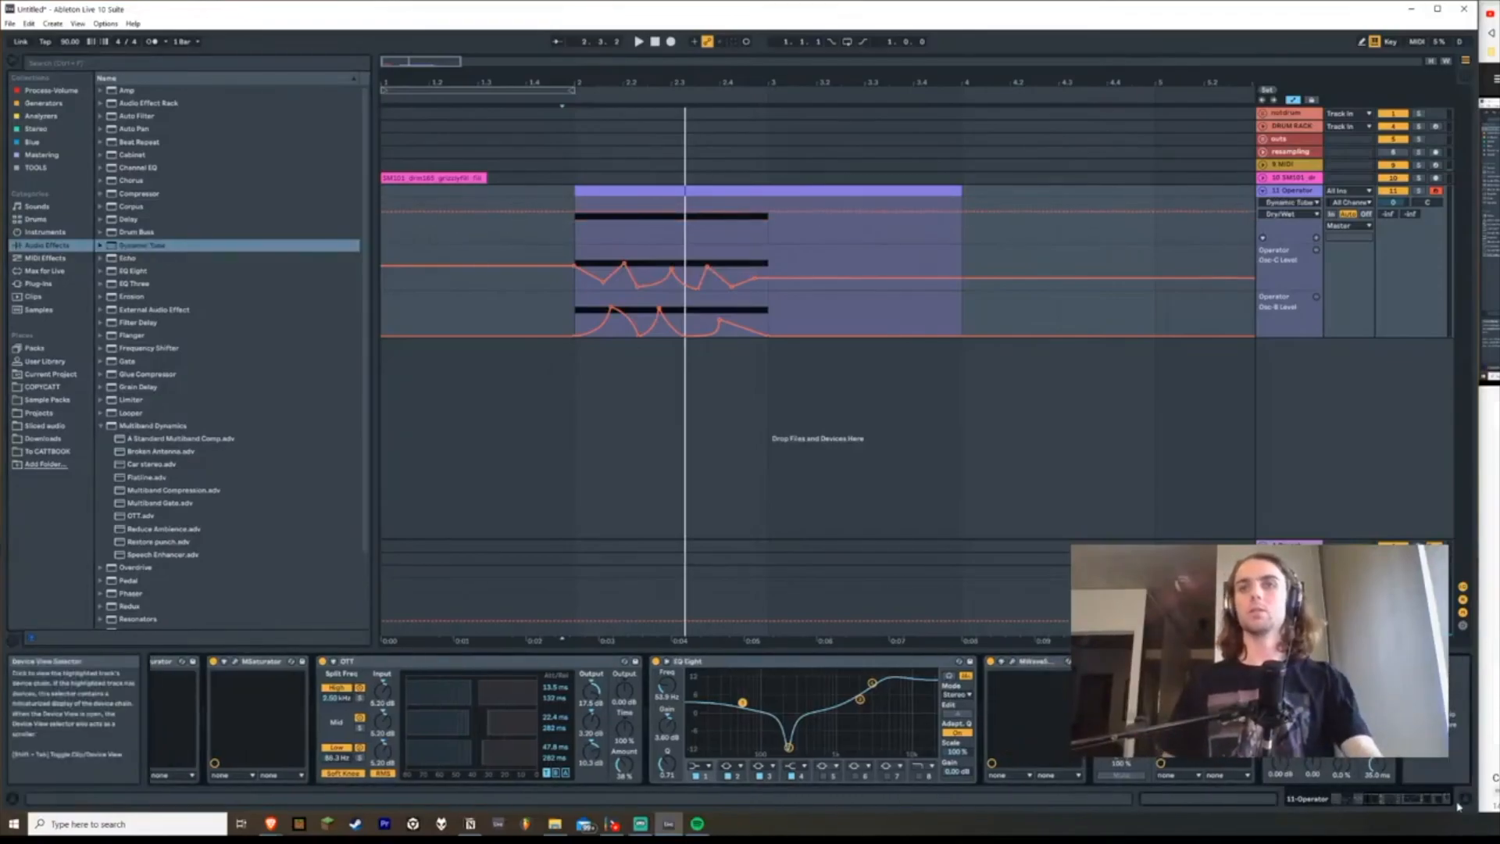
mouse_move(1282, 694)
left_mouse_down()
mouse_move(1282, 750)
mouse_move(1282, 703)
left_mouse_up()
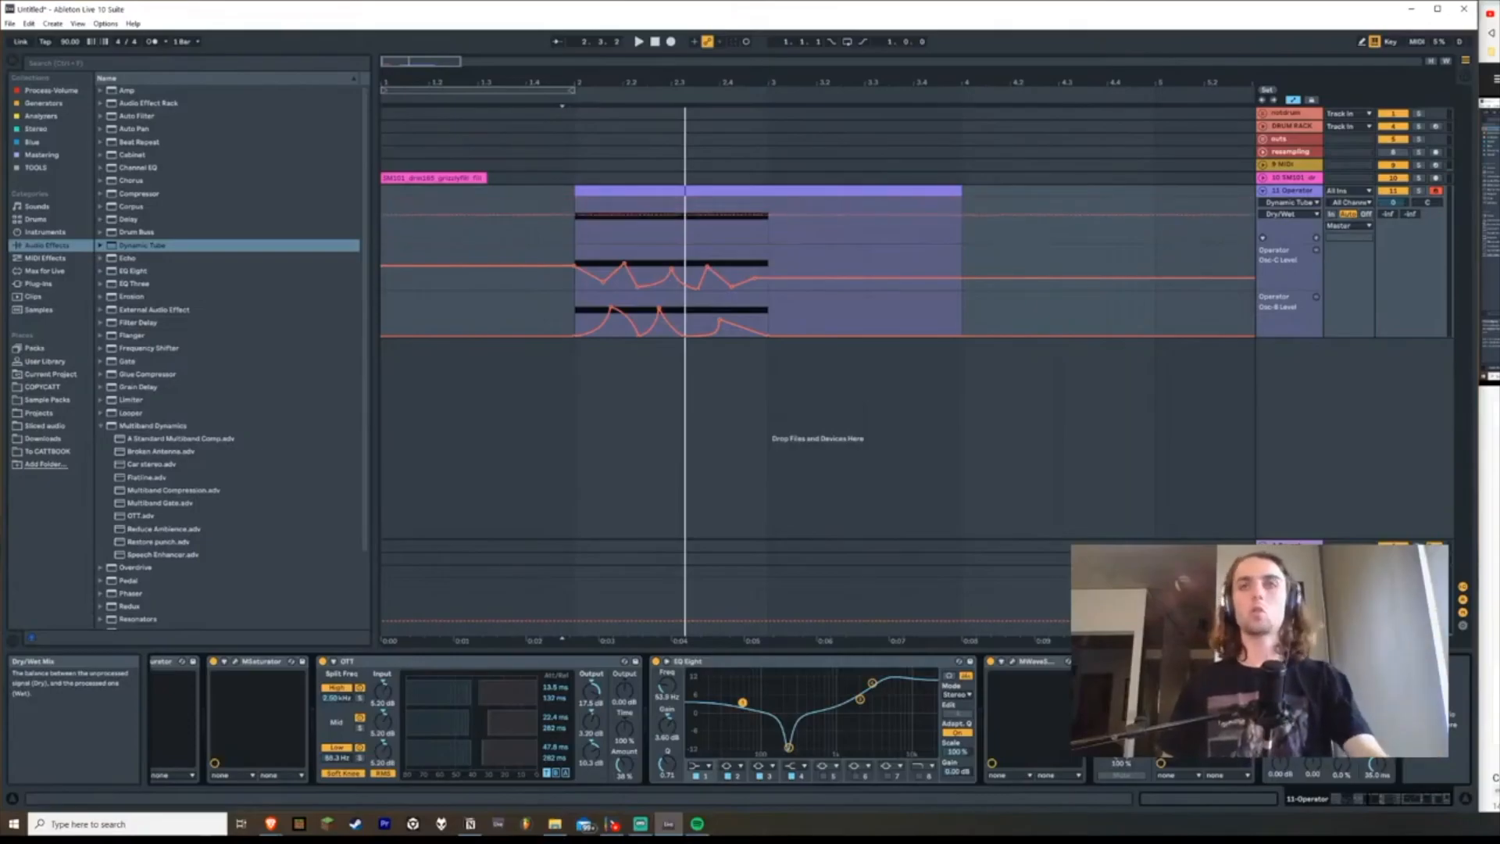
Step: Adjust Dynamic Tube's Bias while comparing the clip with the device switched on and off
key("space")
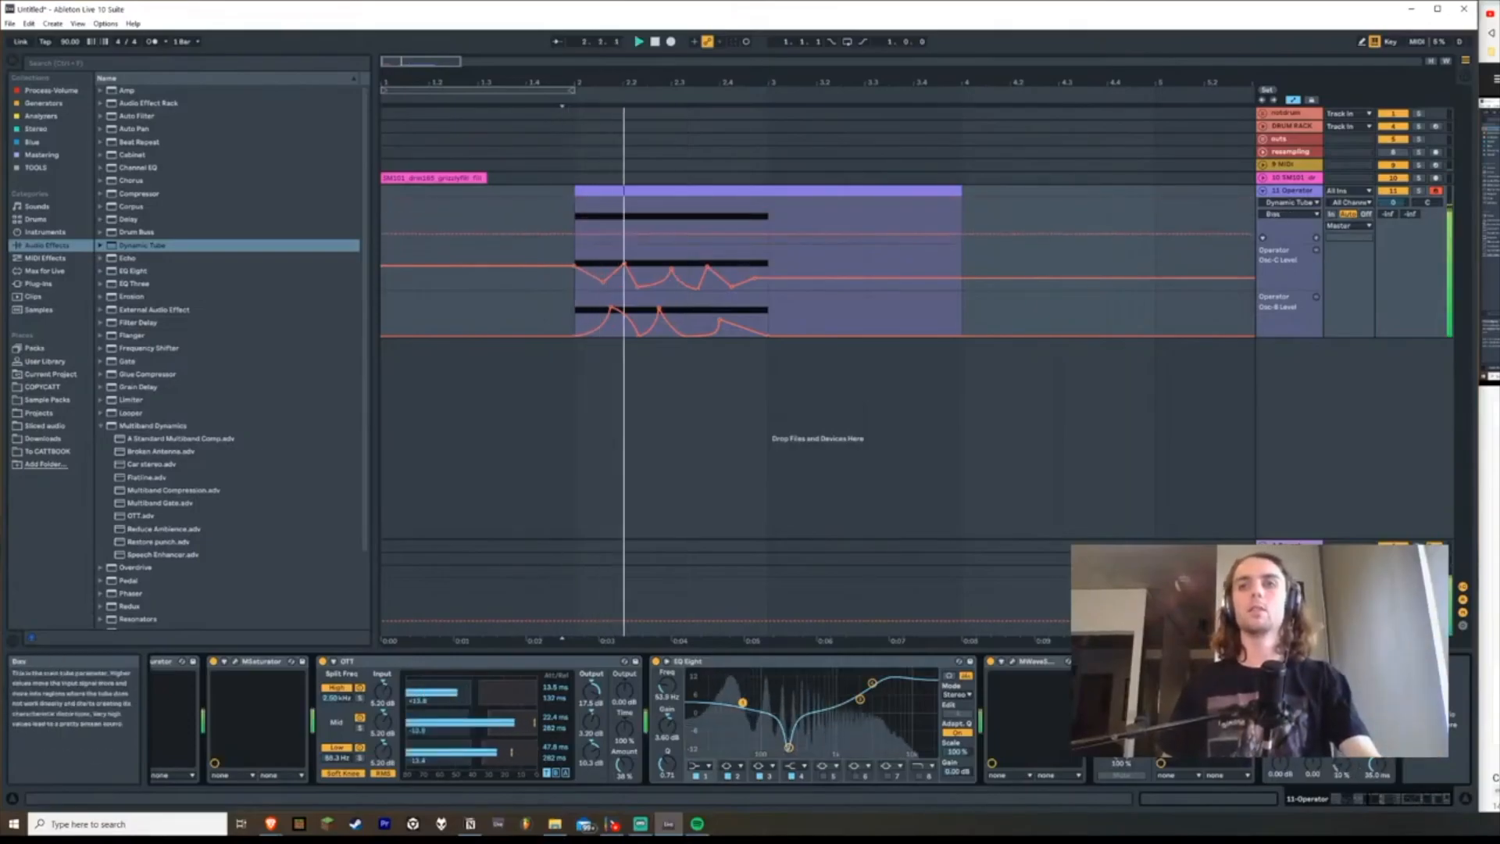
left_click_drag(1342, 762, 1342, 756)
key("space")
key("space")
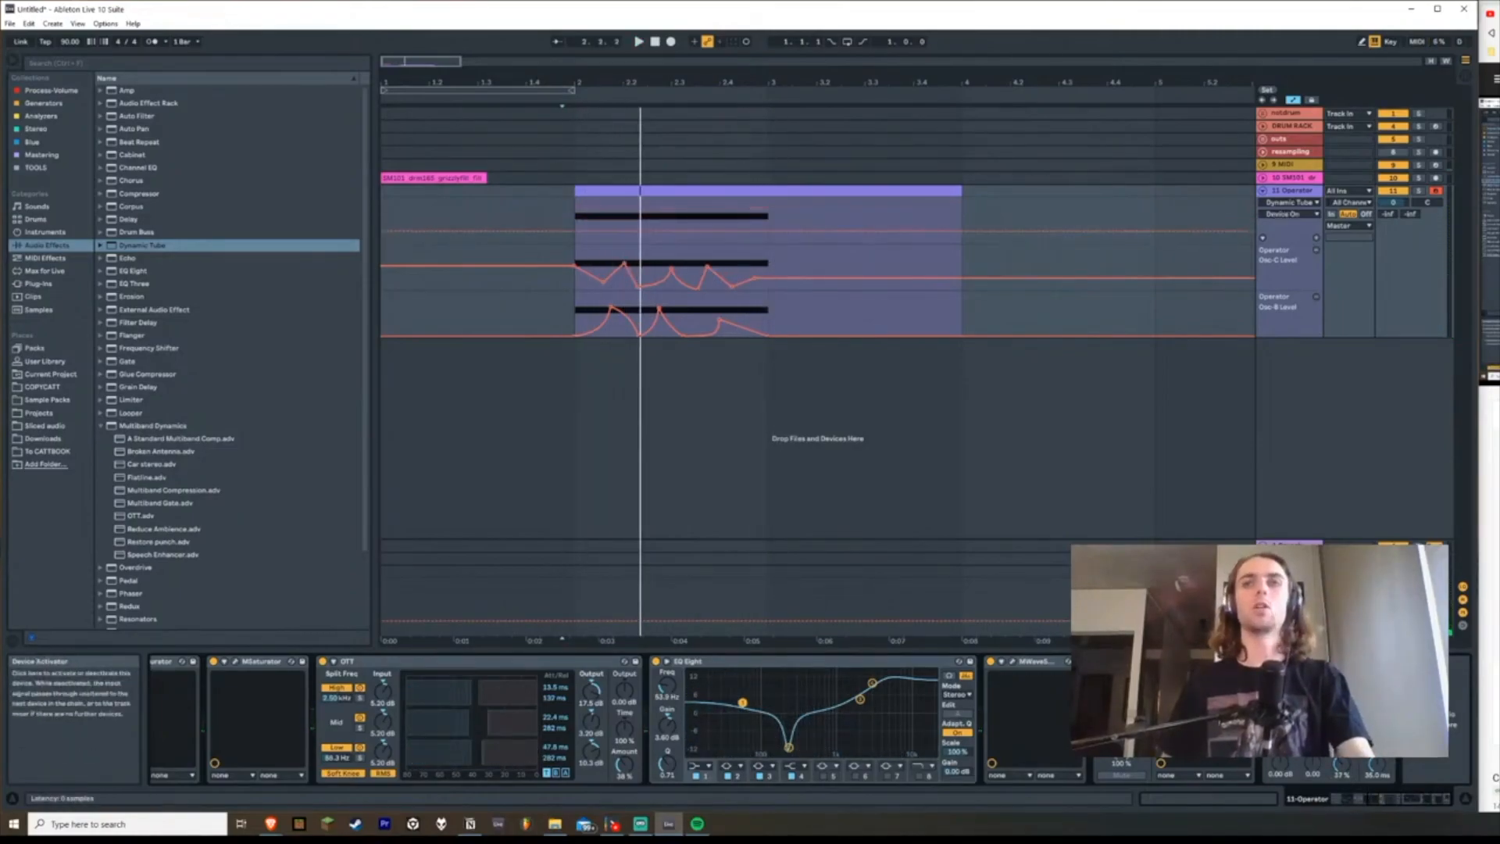
key("space")
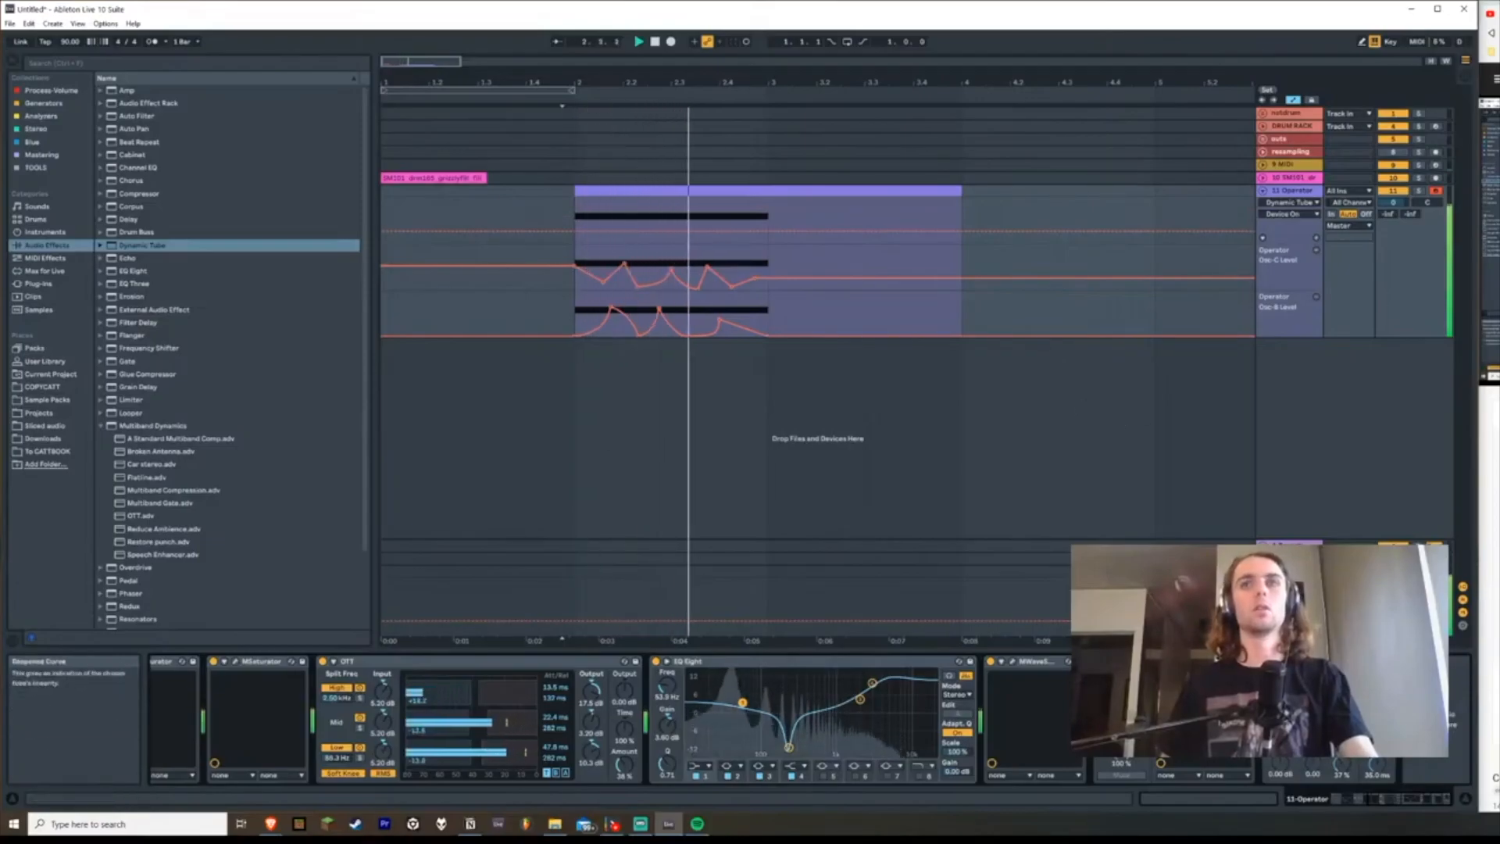
key("space")
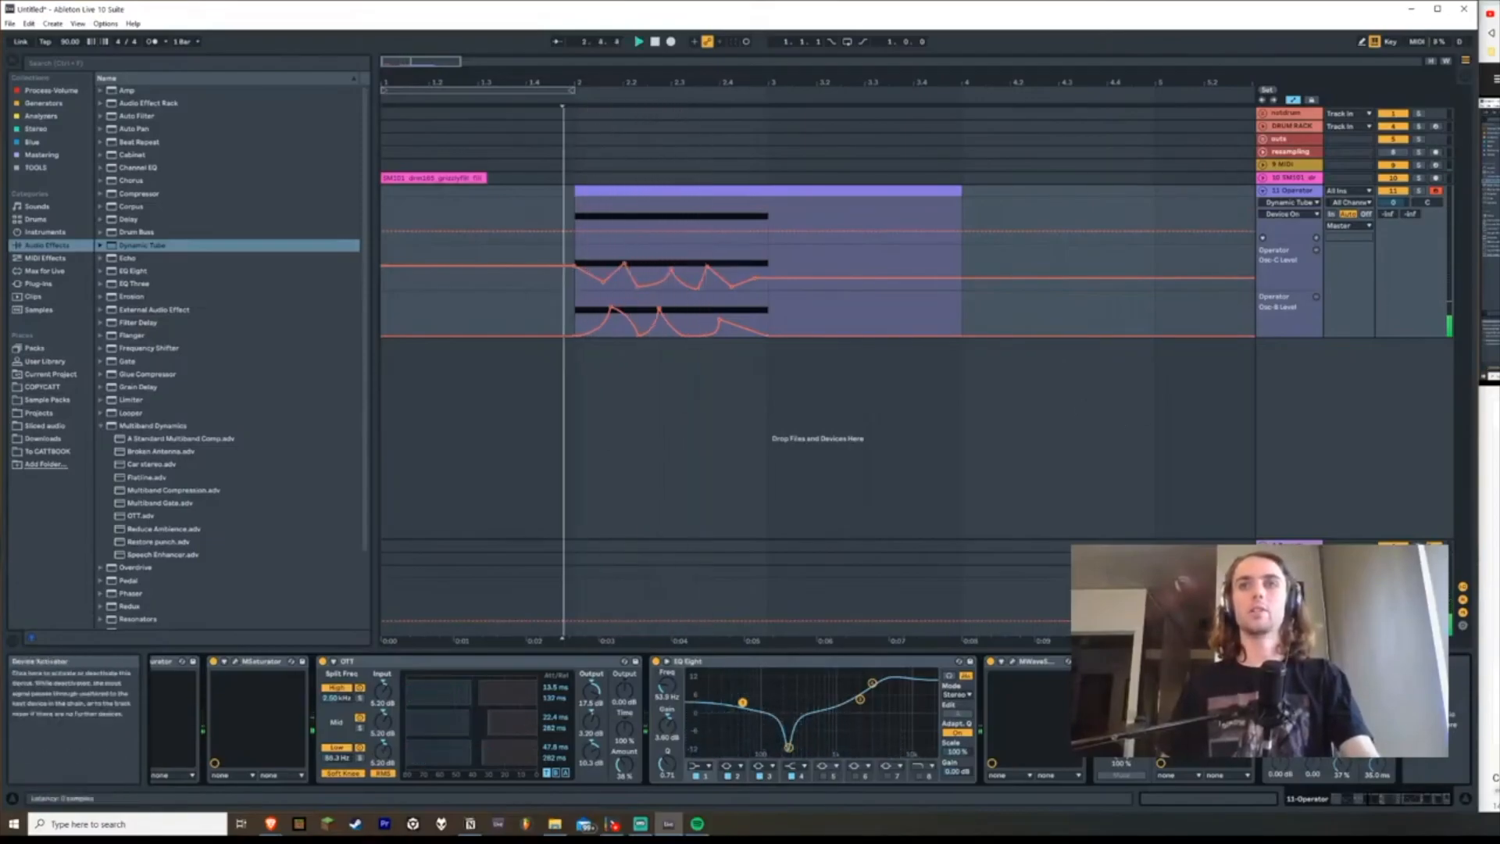
left_click_drag(1341, 762, 1341, 769)
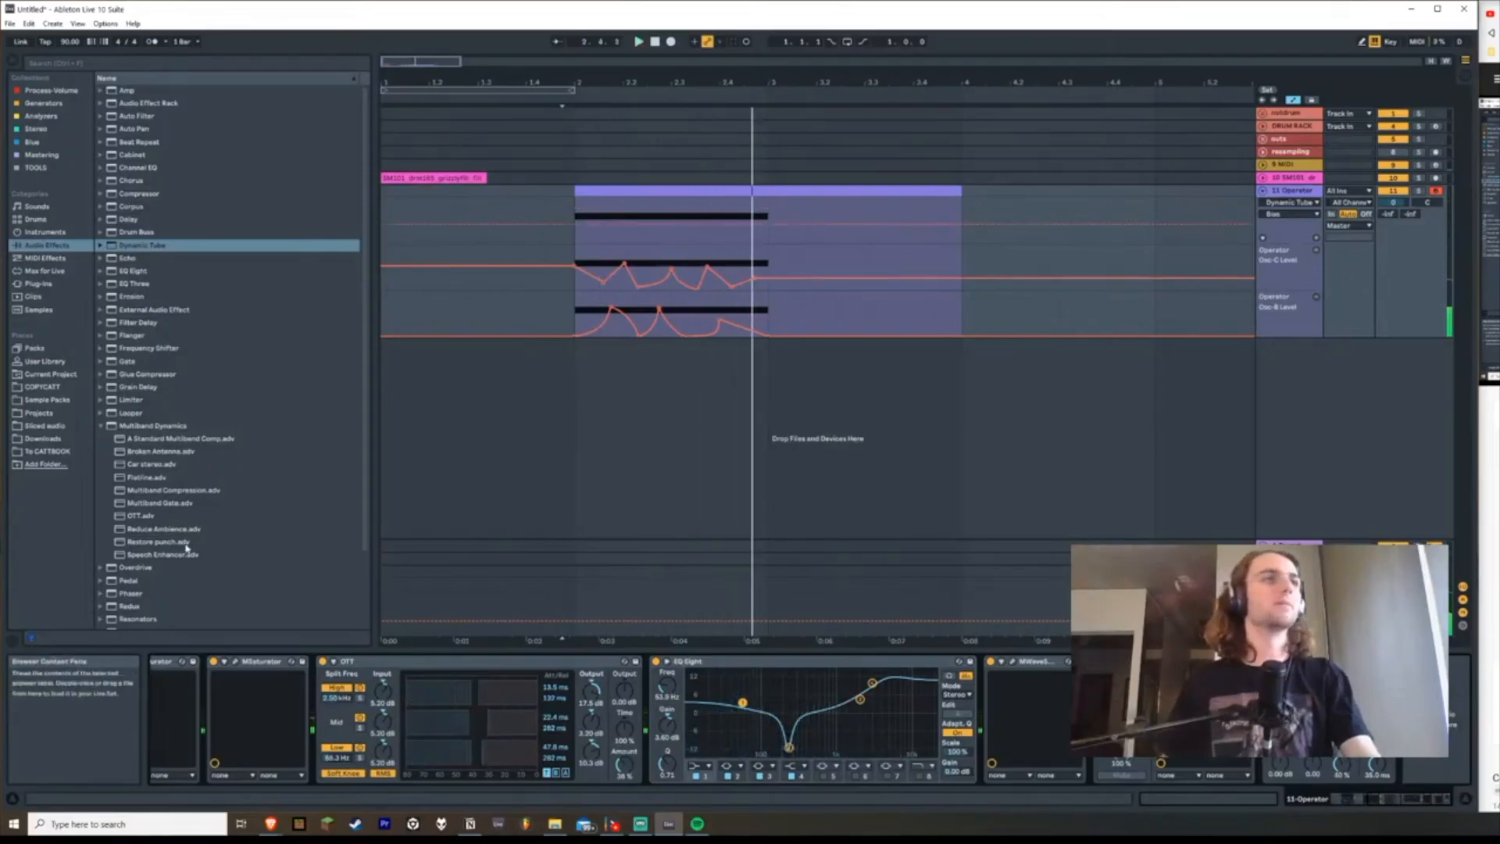
Step: Add the OTT preset after Dynamic Tube, reduce its Amount, and adjust its low-band output gain during playback
left_click(187, 517)
key("Return")
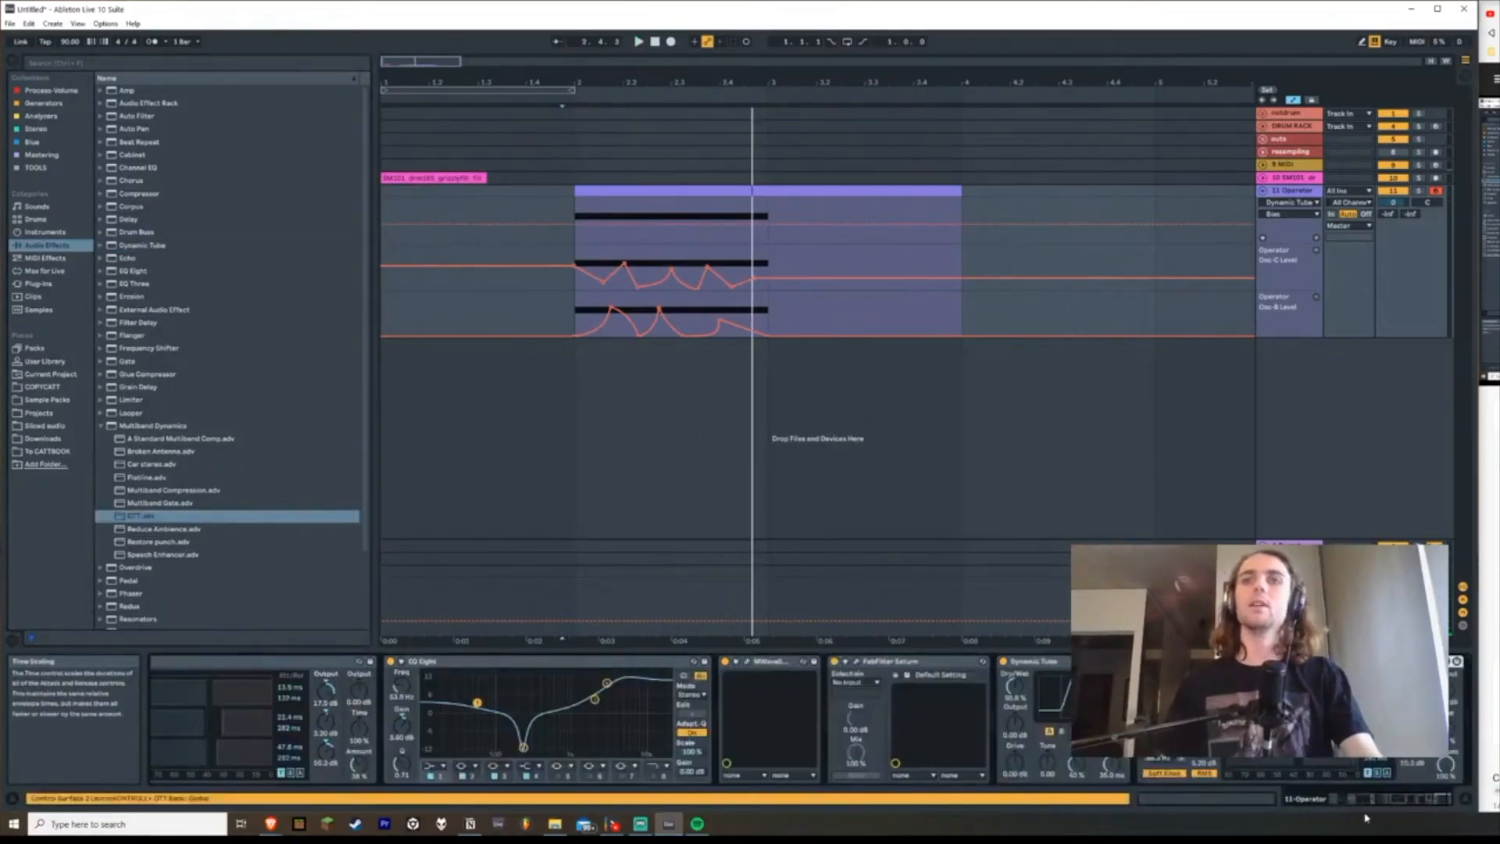
key("space")
left_click_drag(1445, 764, 1445, 812)
scroll(1406, 750, "down", 1)
left_click_drag(1344, 749, 1345, 739)
key("space")
key("space")
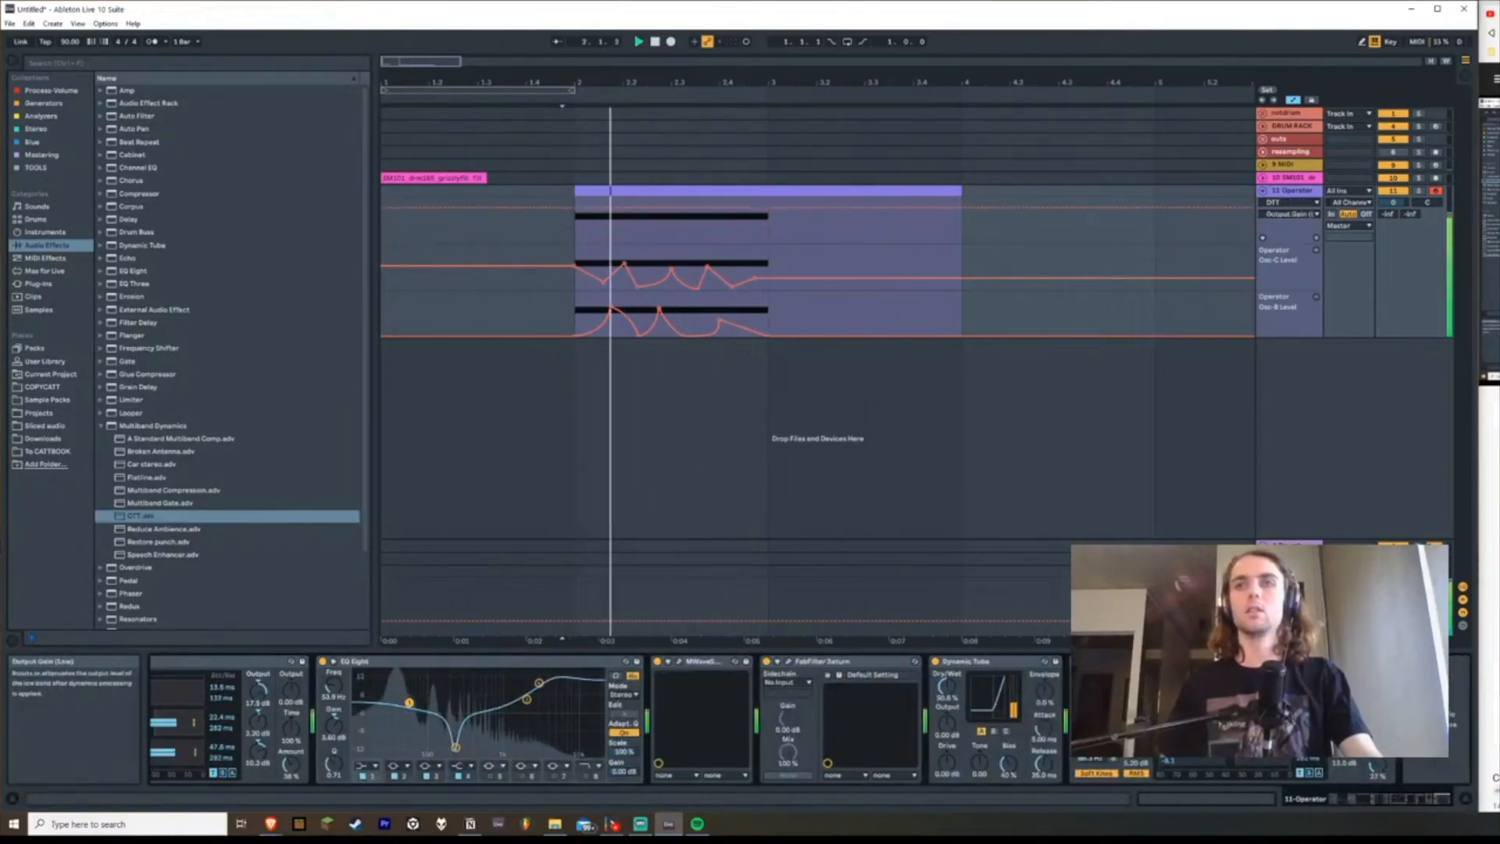
Step: Look up OTT_x64 among the plug-ins and review the first OTT device in the chain
key("alt+Tab")
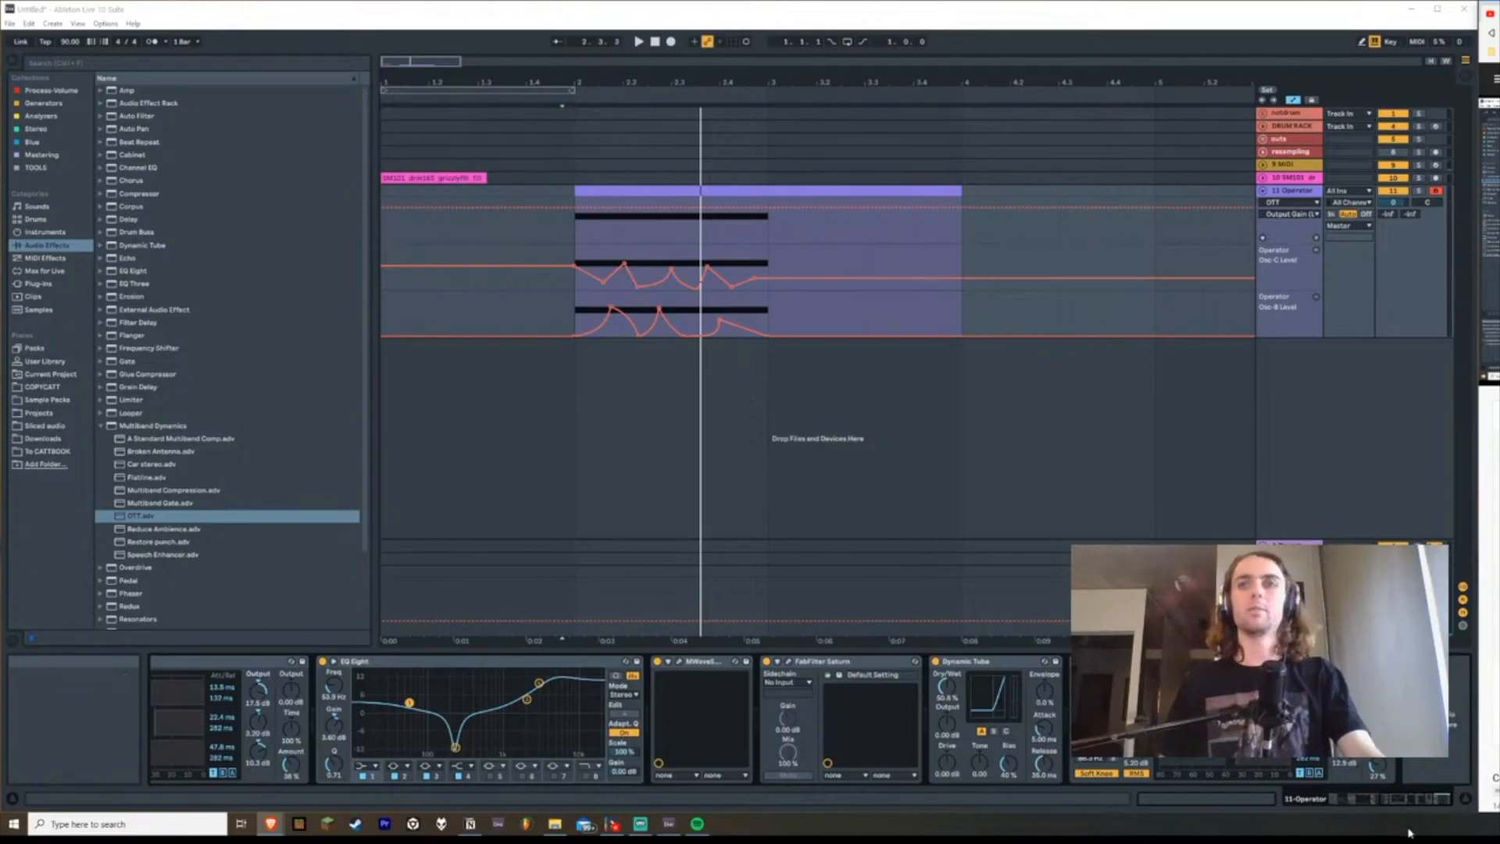
left_click_drag(1416, 800, 1400, 802)
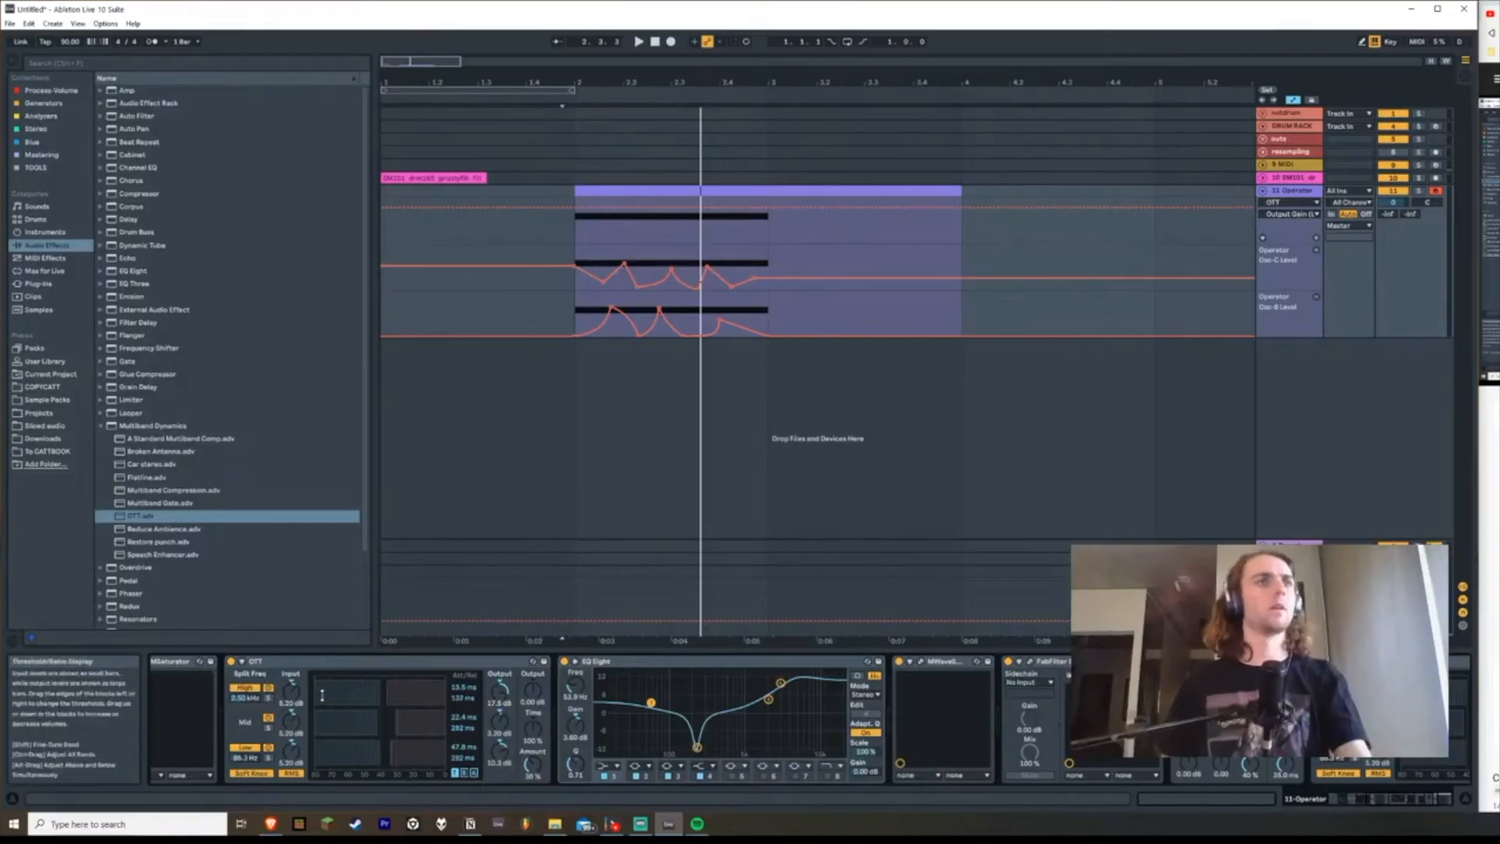
left_click(353, 663)
left_click(39, 284)
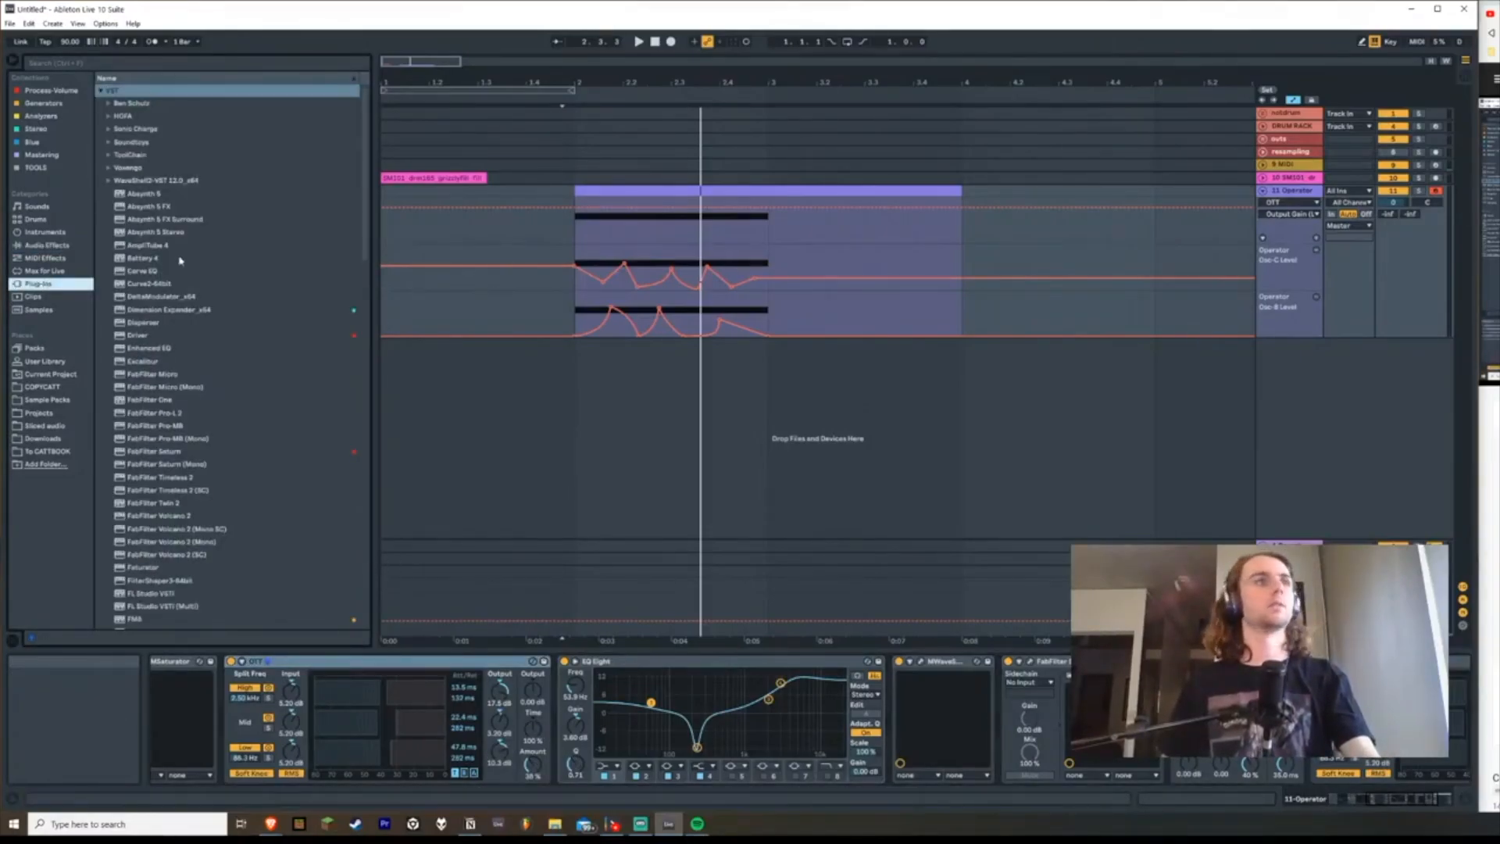
scroll(177, 402, "down", 15)
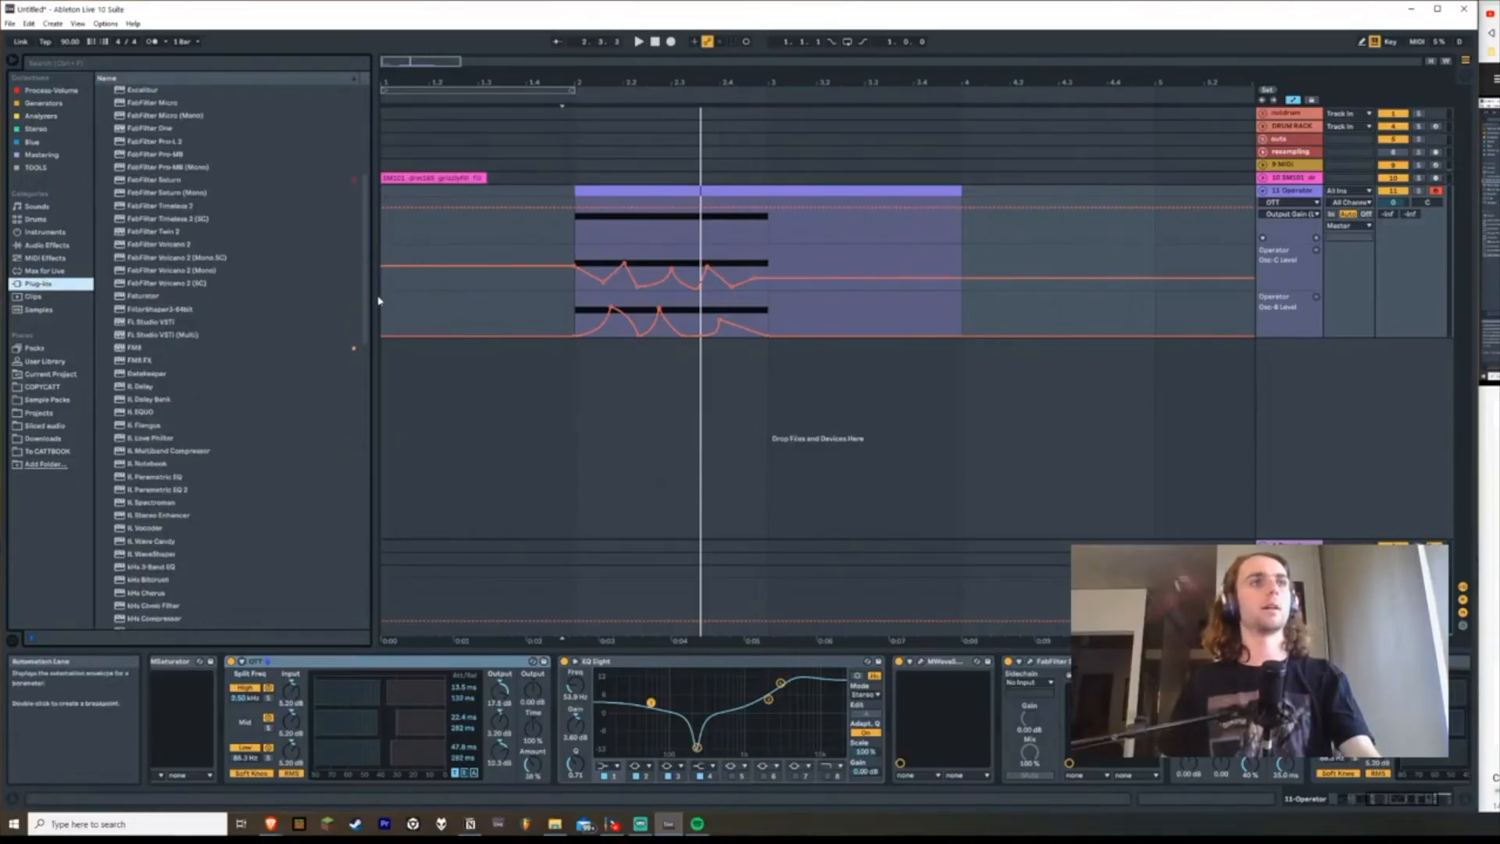
scroll(339, 443, "down", 5)
scroll(343, 468, "down", 7)
left_click(157, 363)
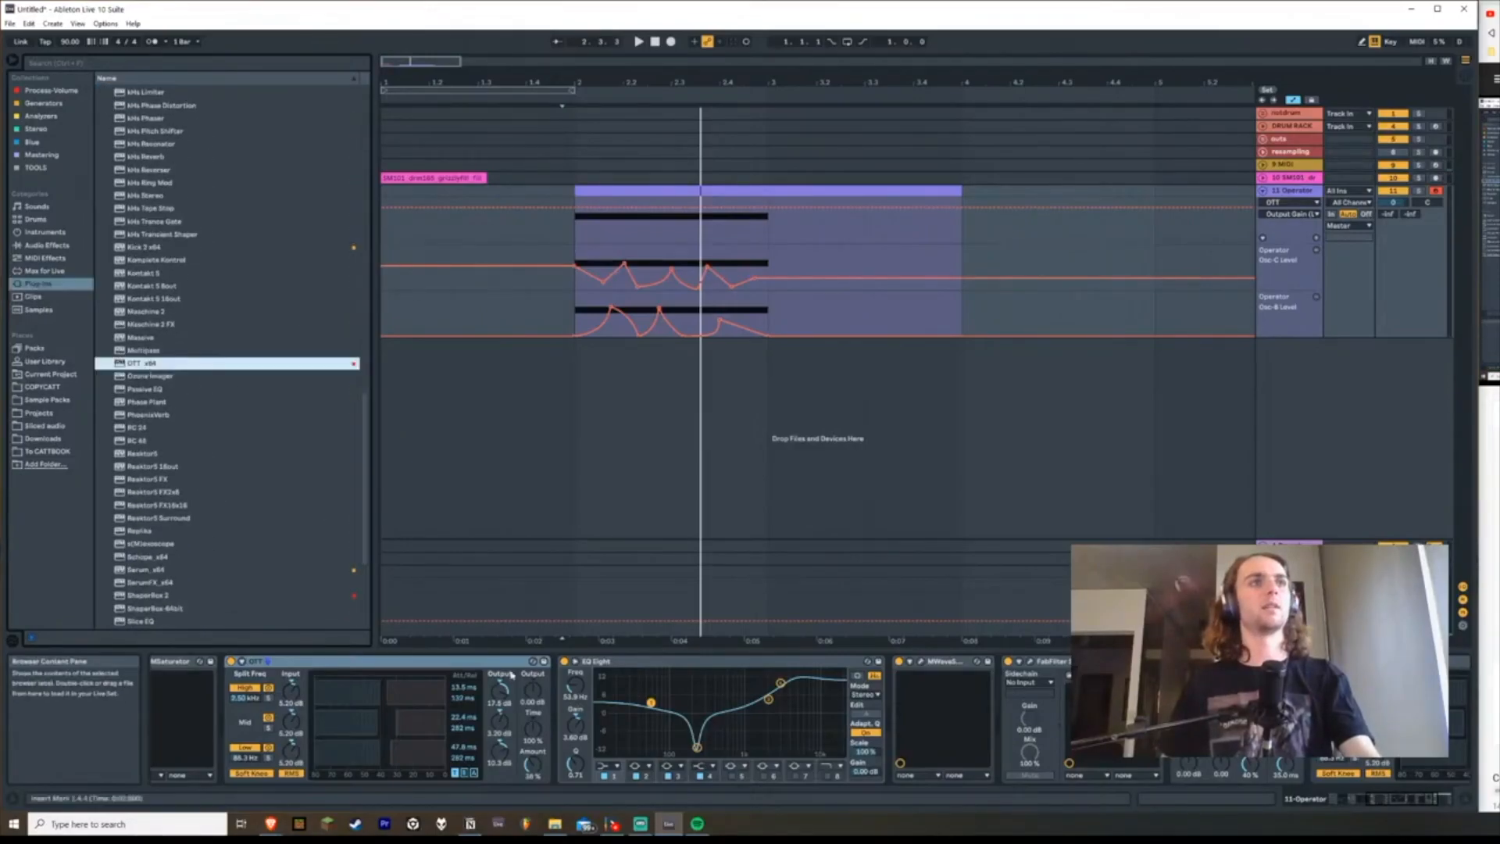
left_click(415, 675)
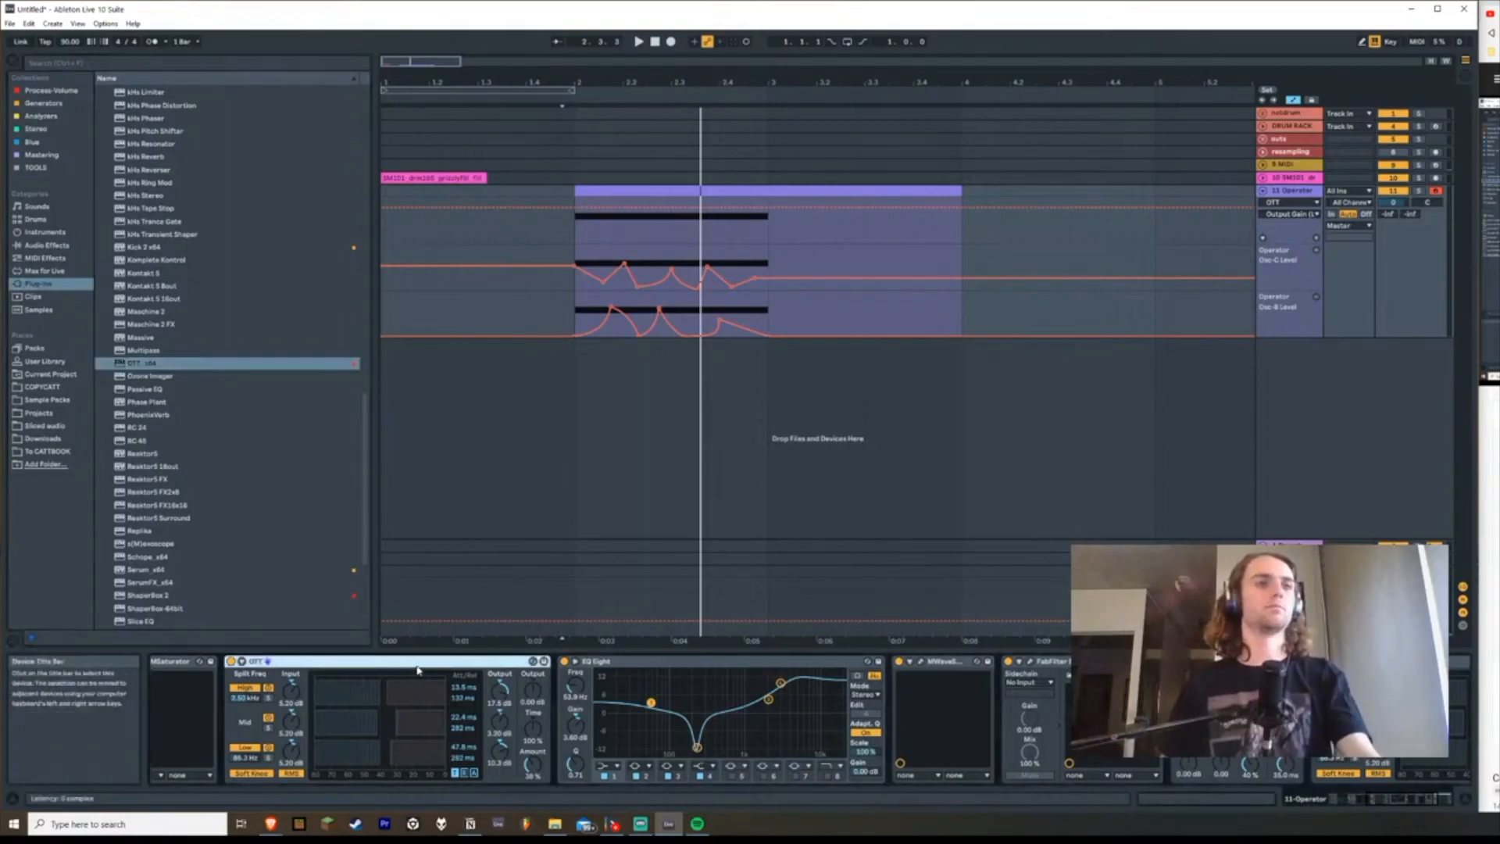
Step: Audition the bass from the start of the clip and display Operator's oscillator A settings
key("space")
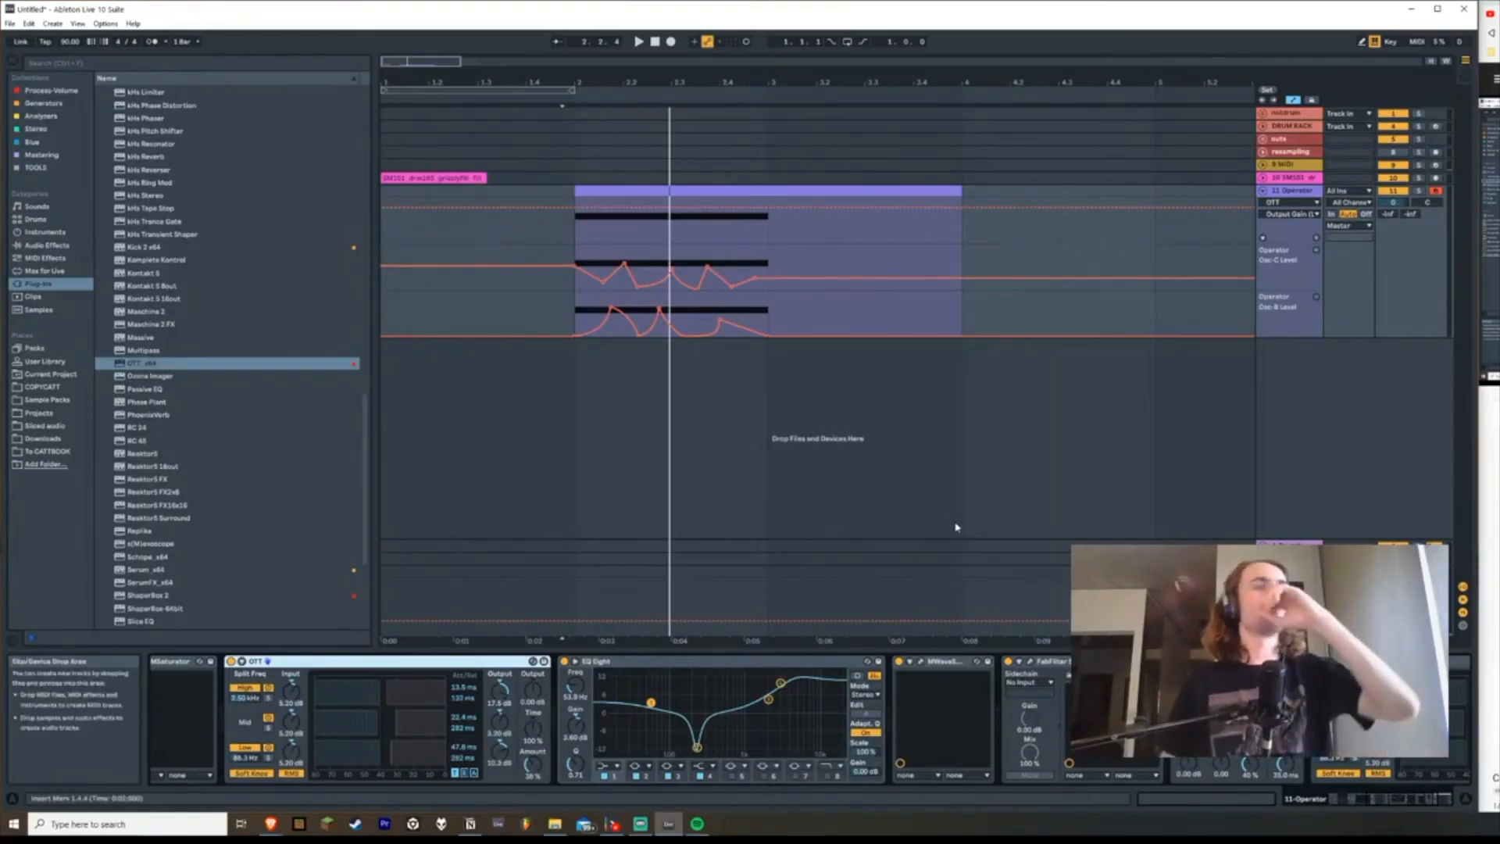
left_click(576, 234)
key("space")
left_click_drag(1419, 794, 1344, 796)
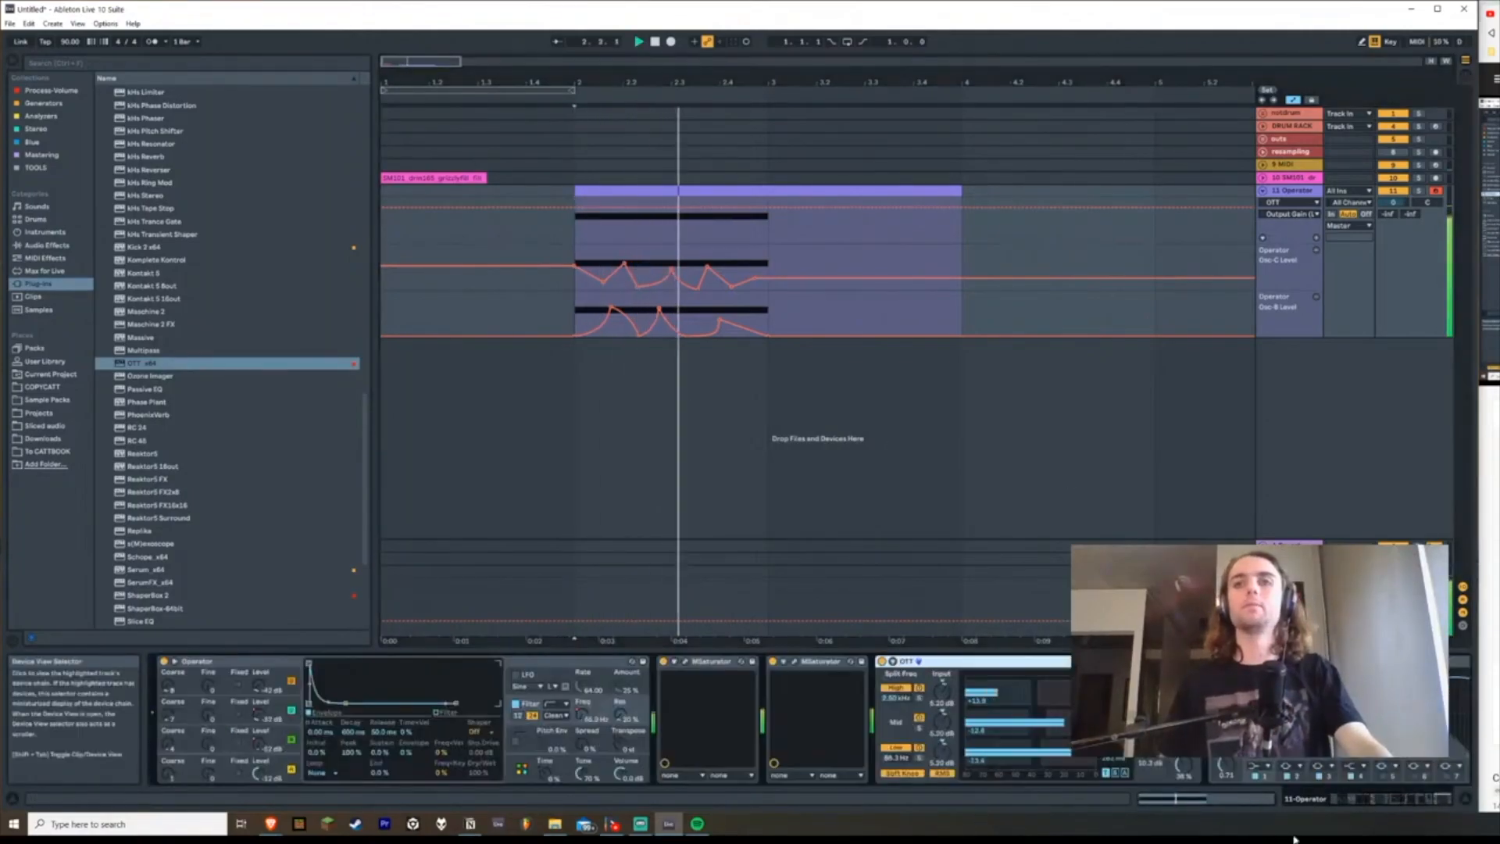
key("space")
key("space")
left_click(271, 776)
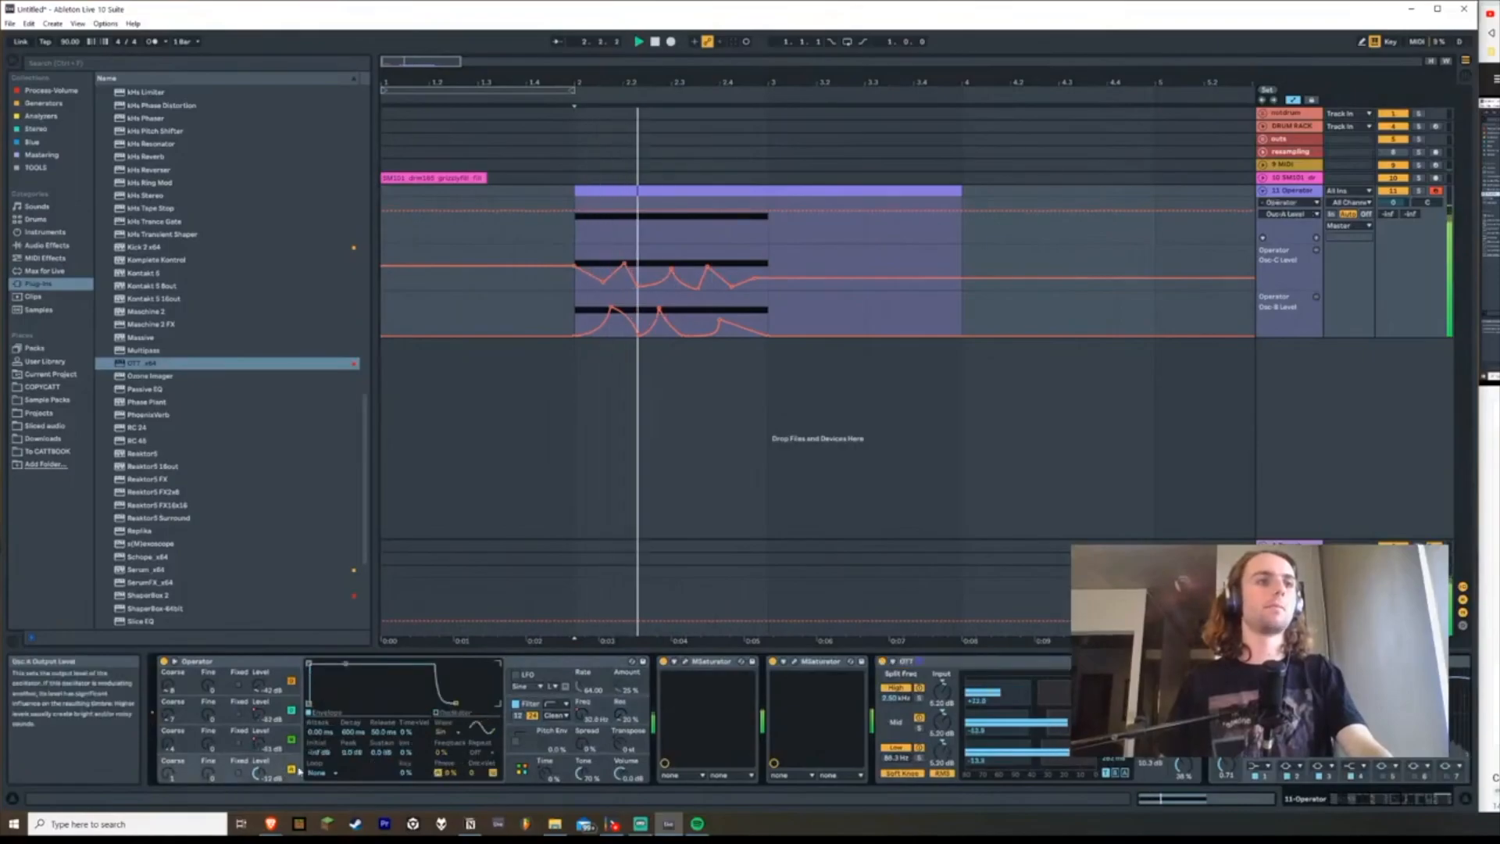
Step: Adjust Dynamic Tube's Dry/Wet during playback and give that parameter its own automation lane
left_click_drag(1353, 798, 1394, 798)
mouse_move(946, 687)
left_mouse_down()
mouse_move(947, 723)
mouse_move(950, 667)
left_mouse_up()
key("space")
key("space")
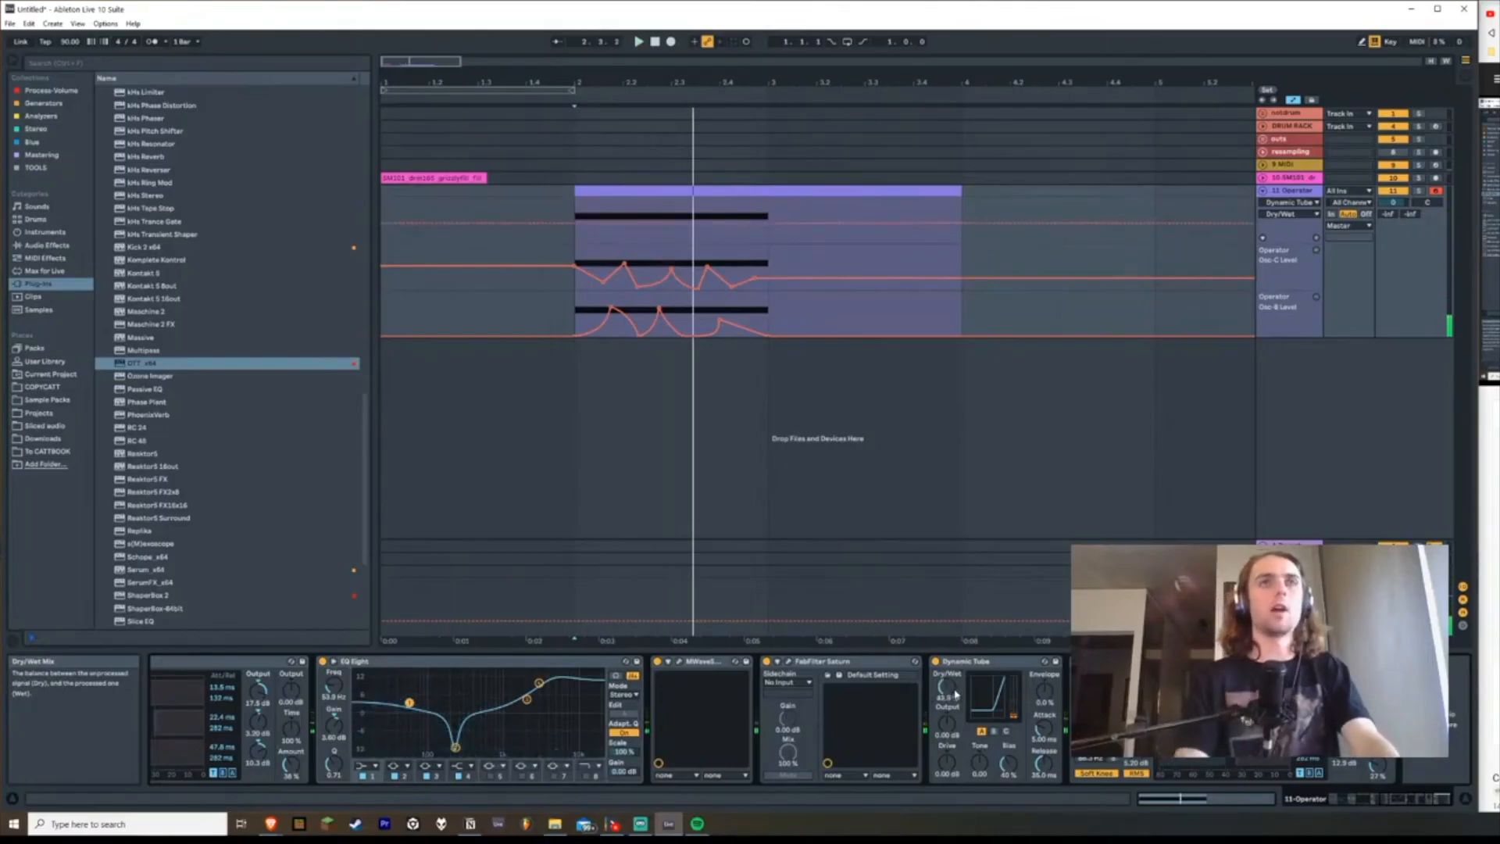
left_click(1316, 237)
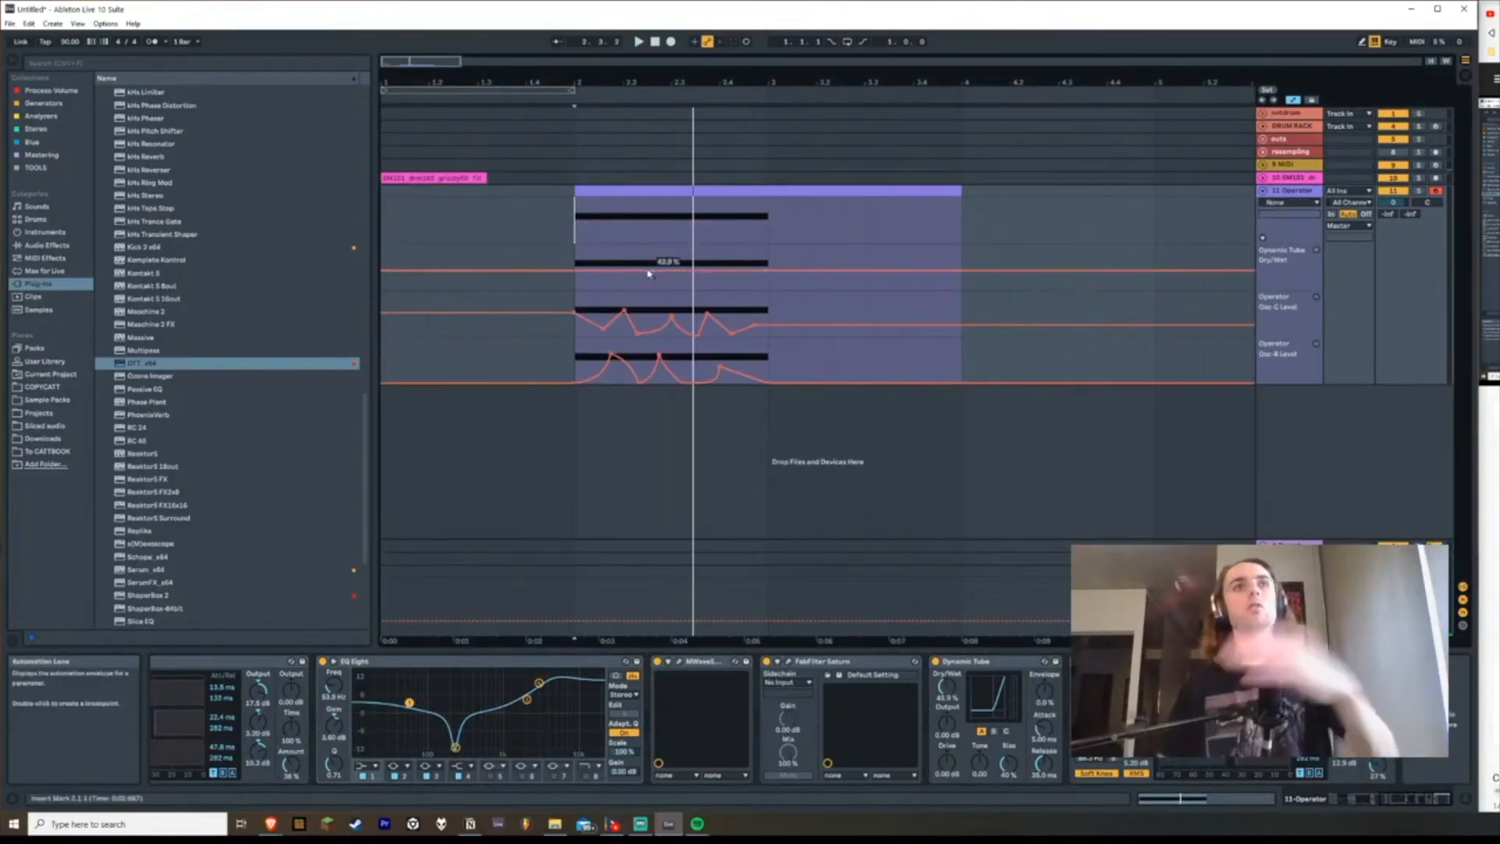